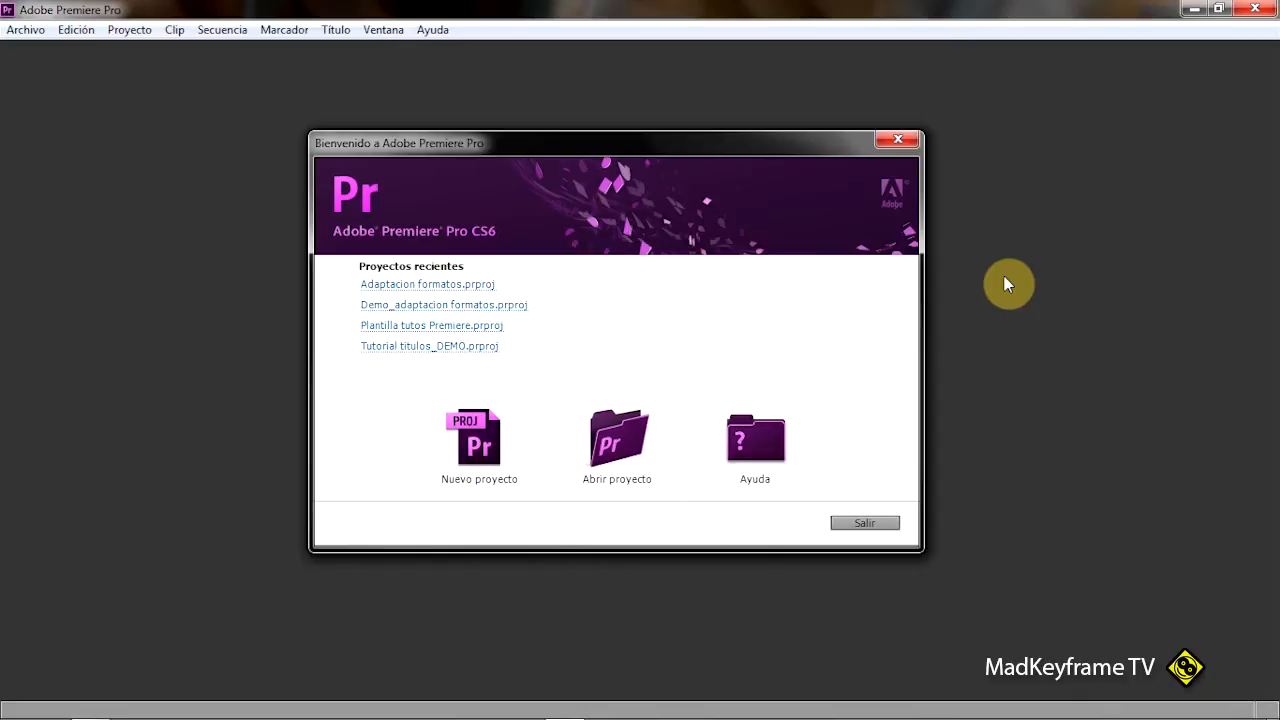
click(22, 705)
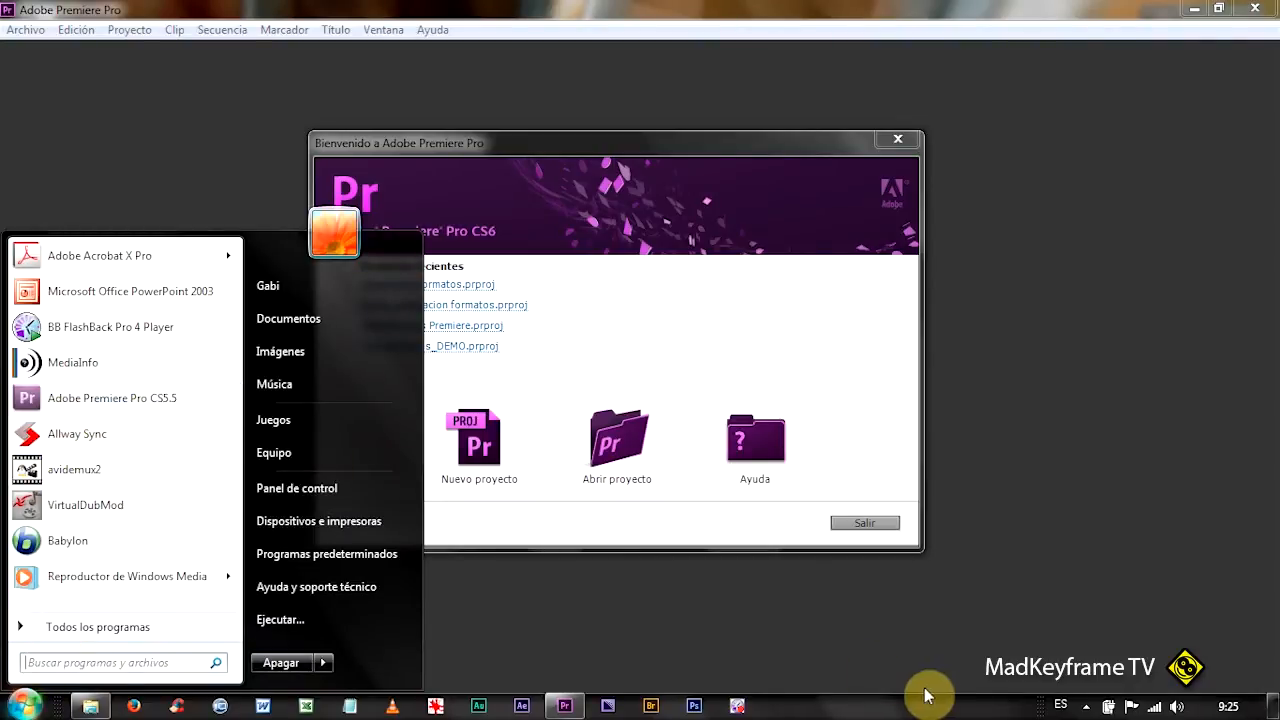
click(897, 625)
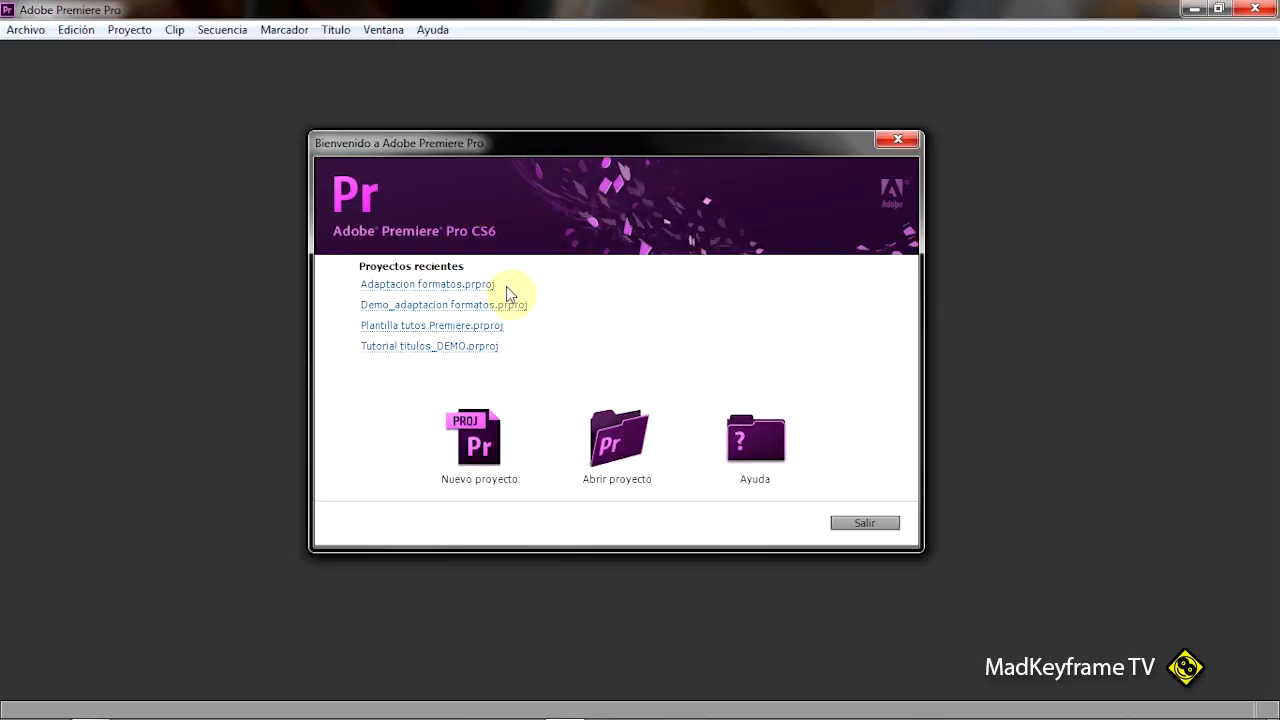
- Start a new project with Mercury Playback Engine GPU acceleration (CUDA) as the renderer
click(474, 443)
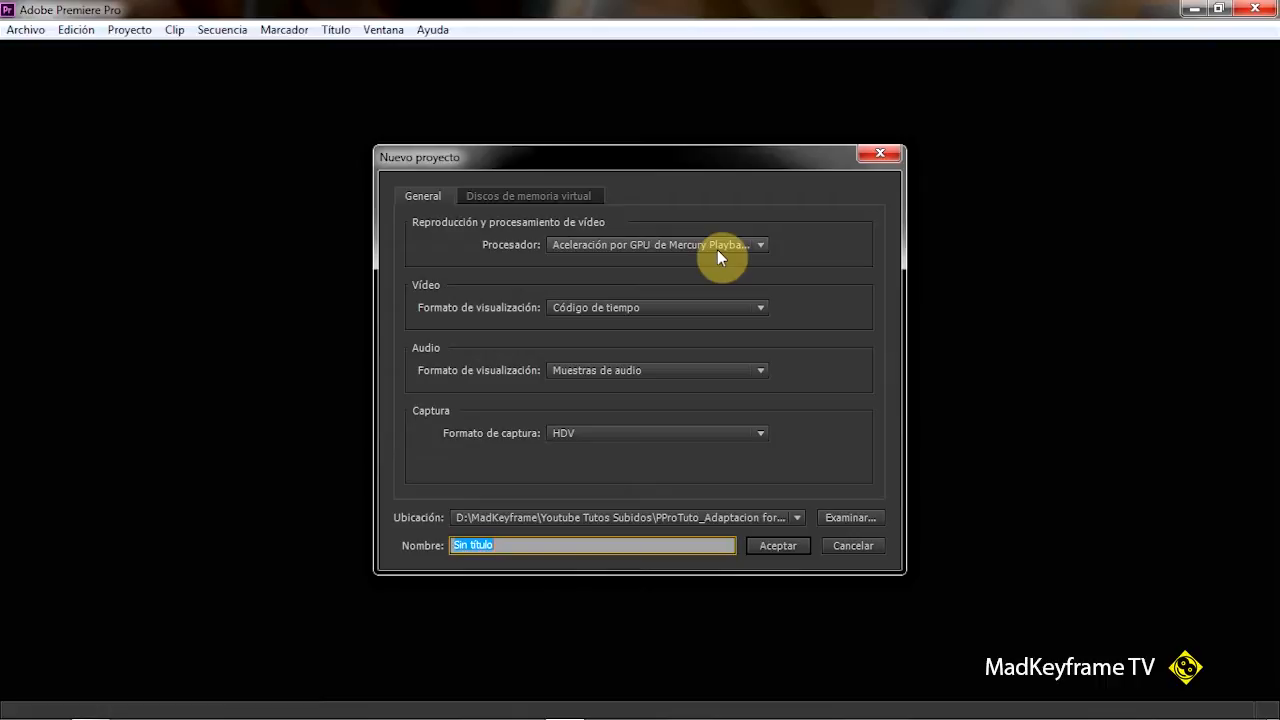
click(725, 247)
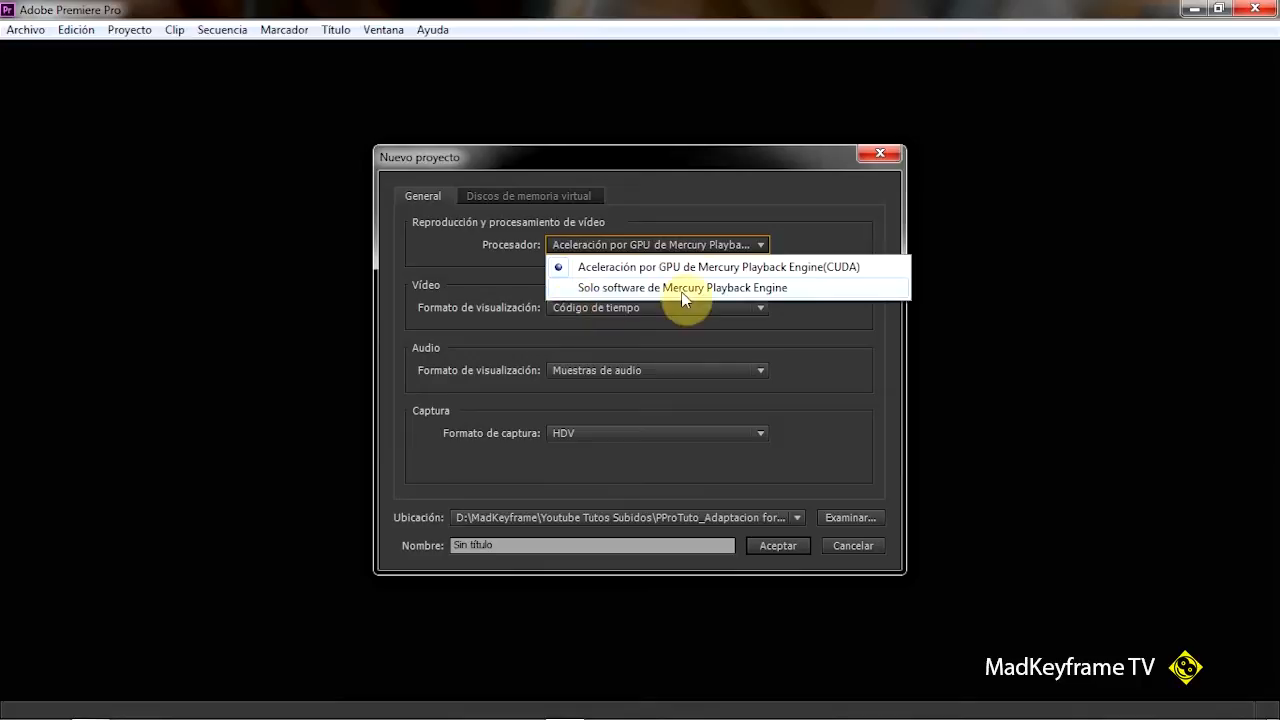
click(662, 267)
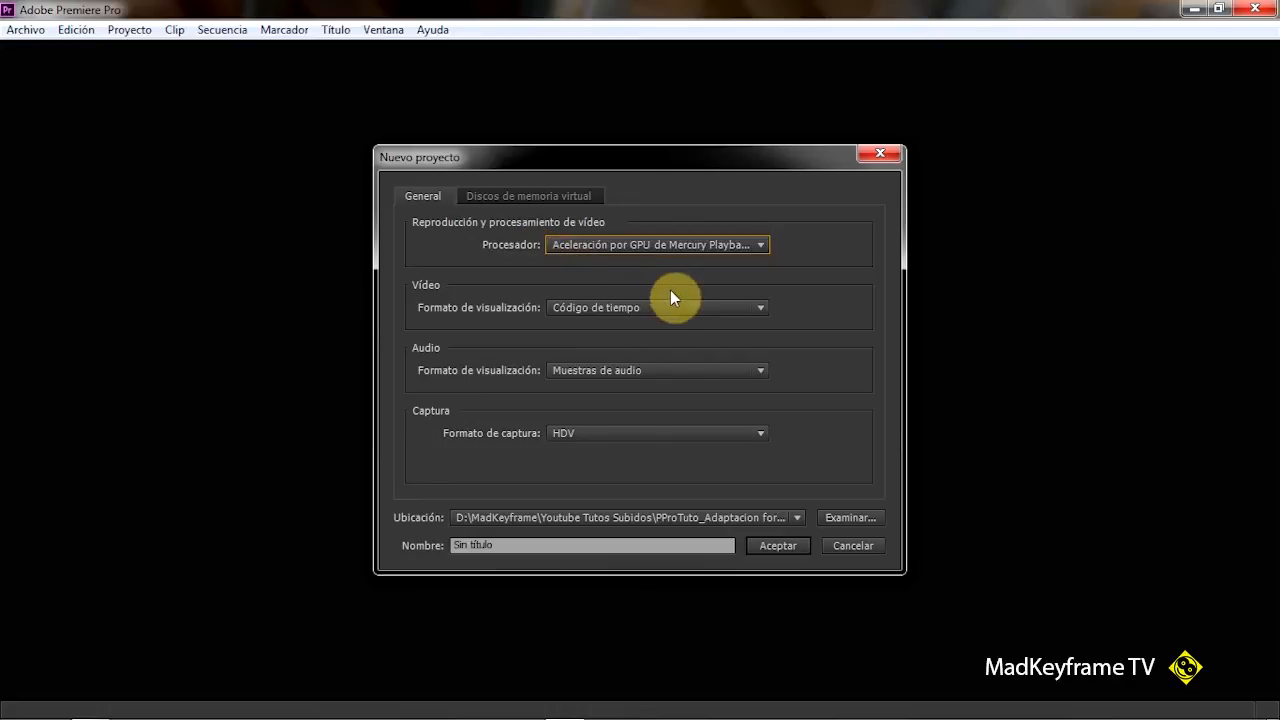
- Set the new project's location to the PProTuto_Basico folder inside D:\MadKeyframe\Youtube Tutos Subidos
click(551, 192)
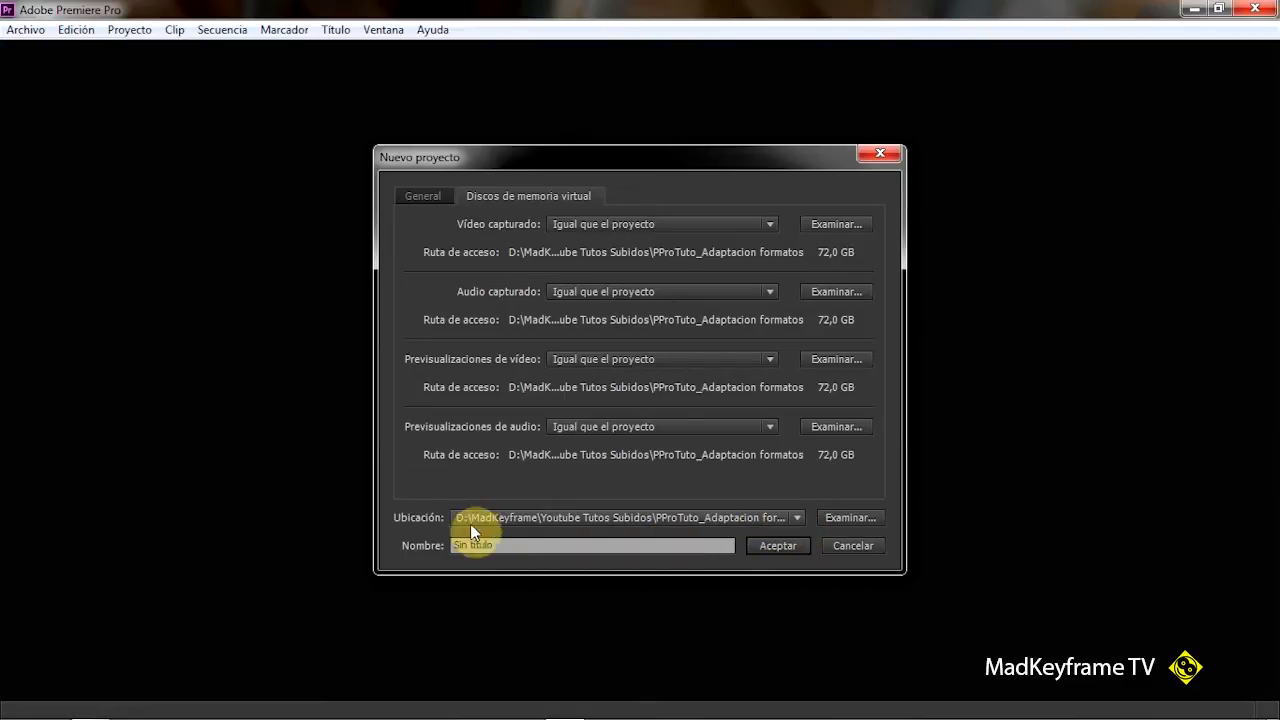
click(798, 517)
click(793, 488)
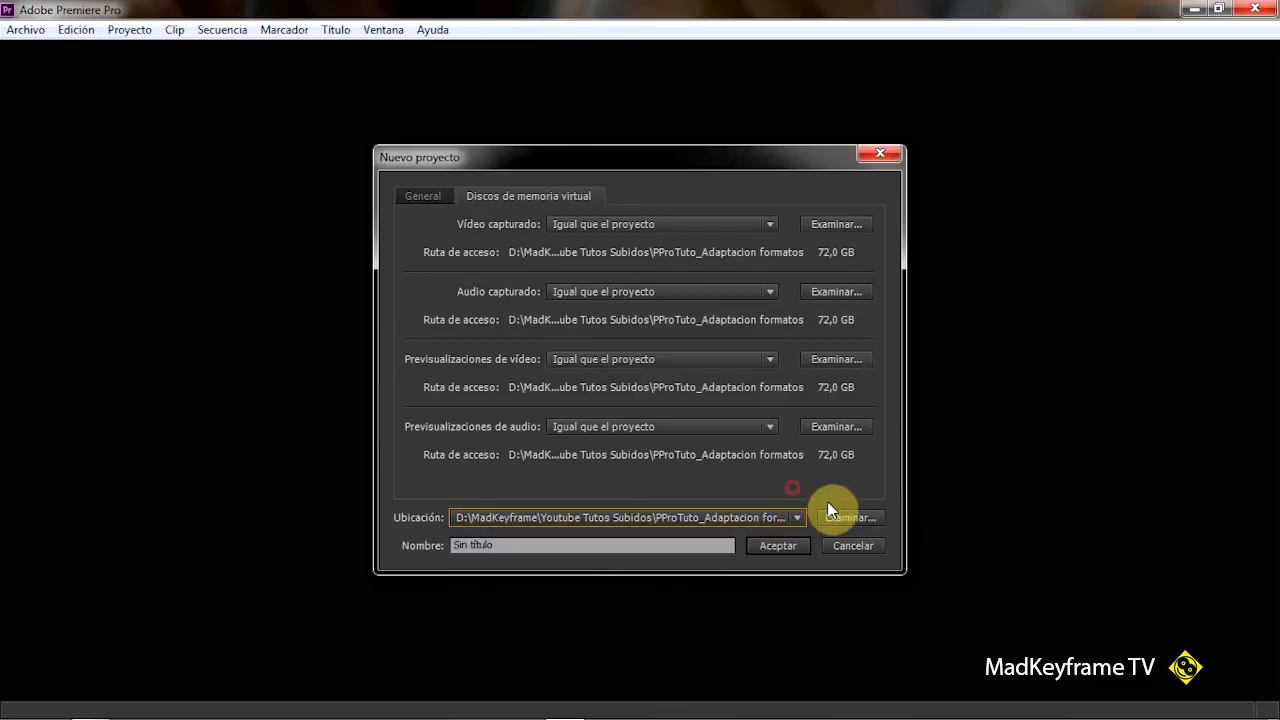
click(840, 517)
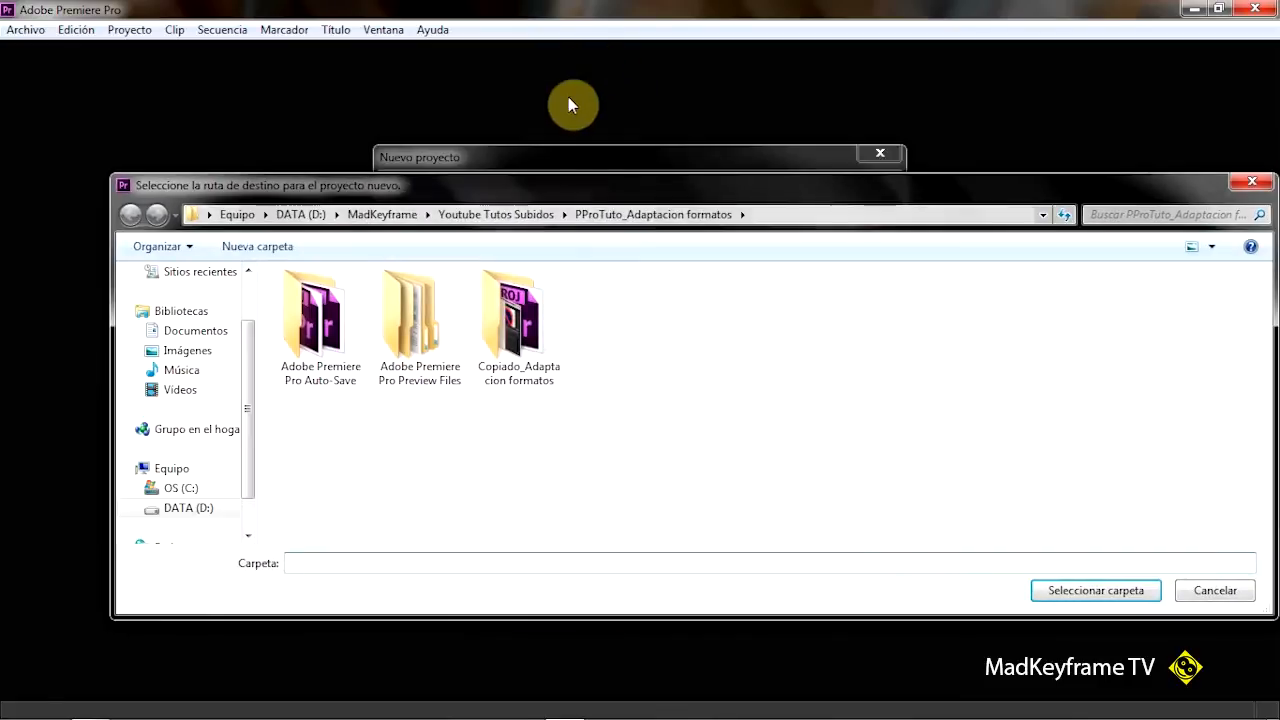
click(509, 214)
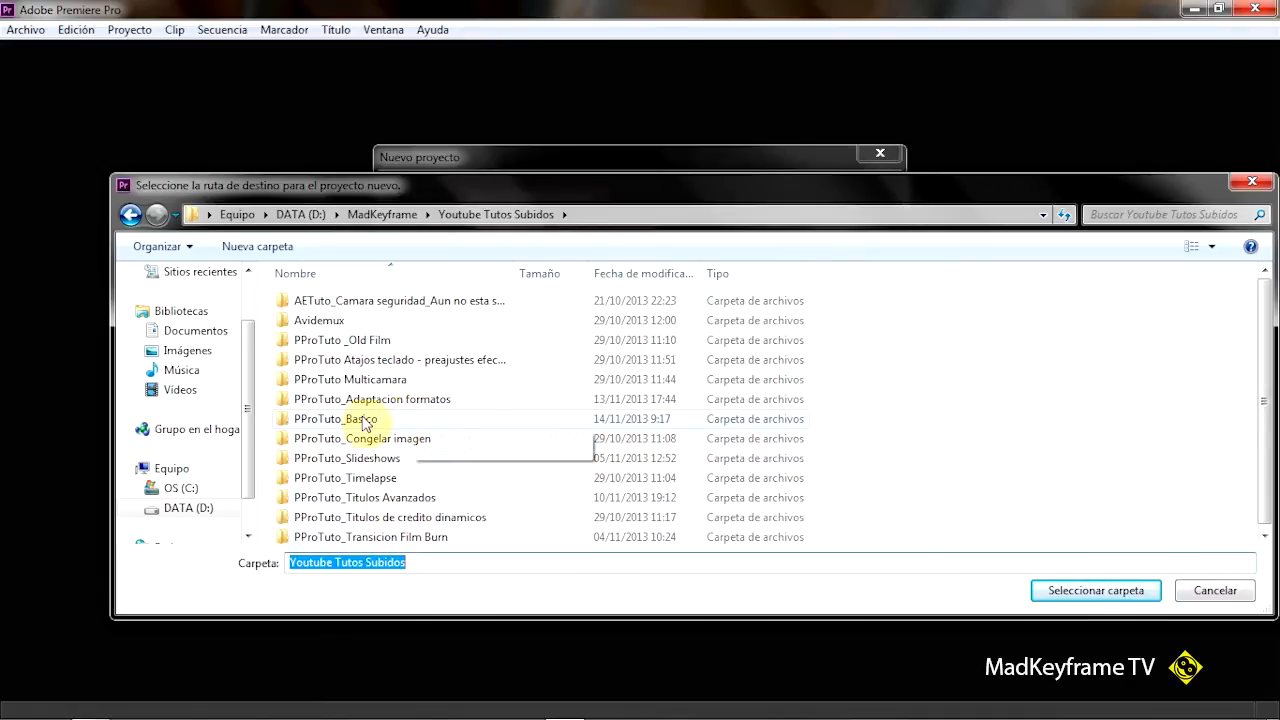
double_click(324, 428)
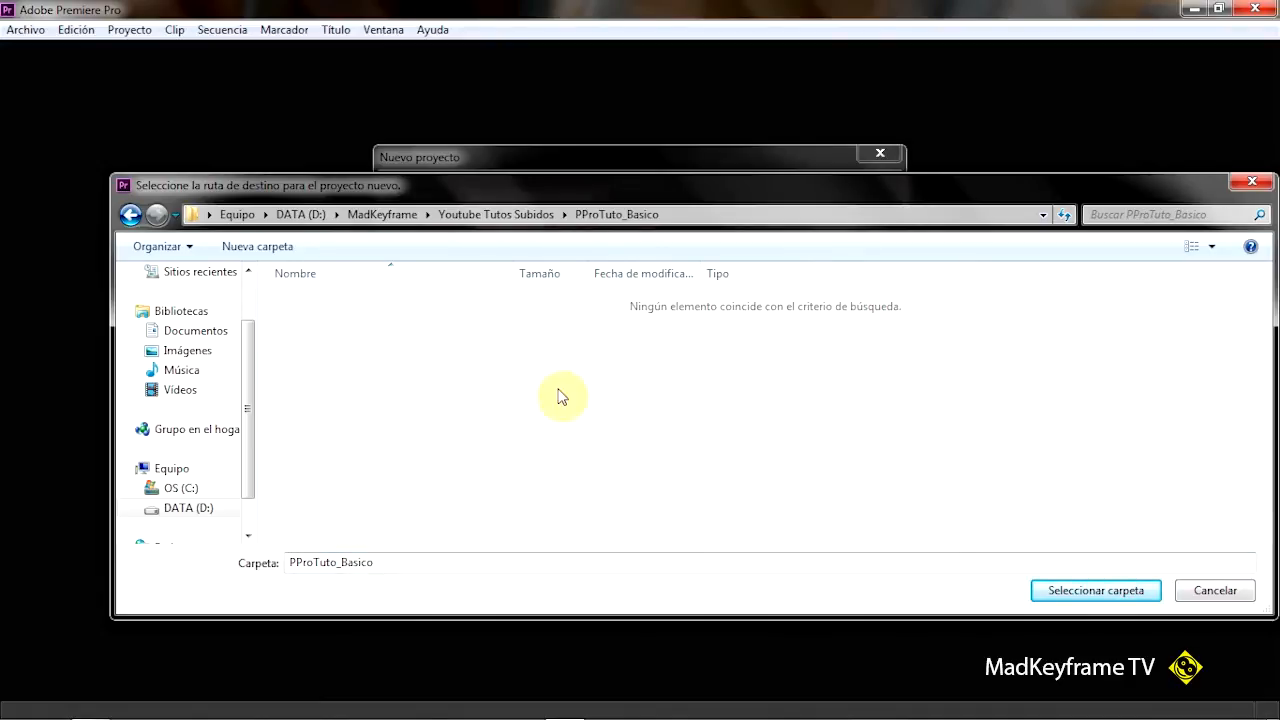
click(1077, 593)
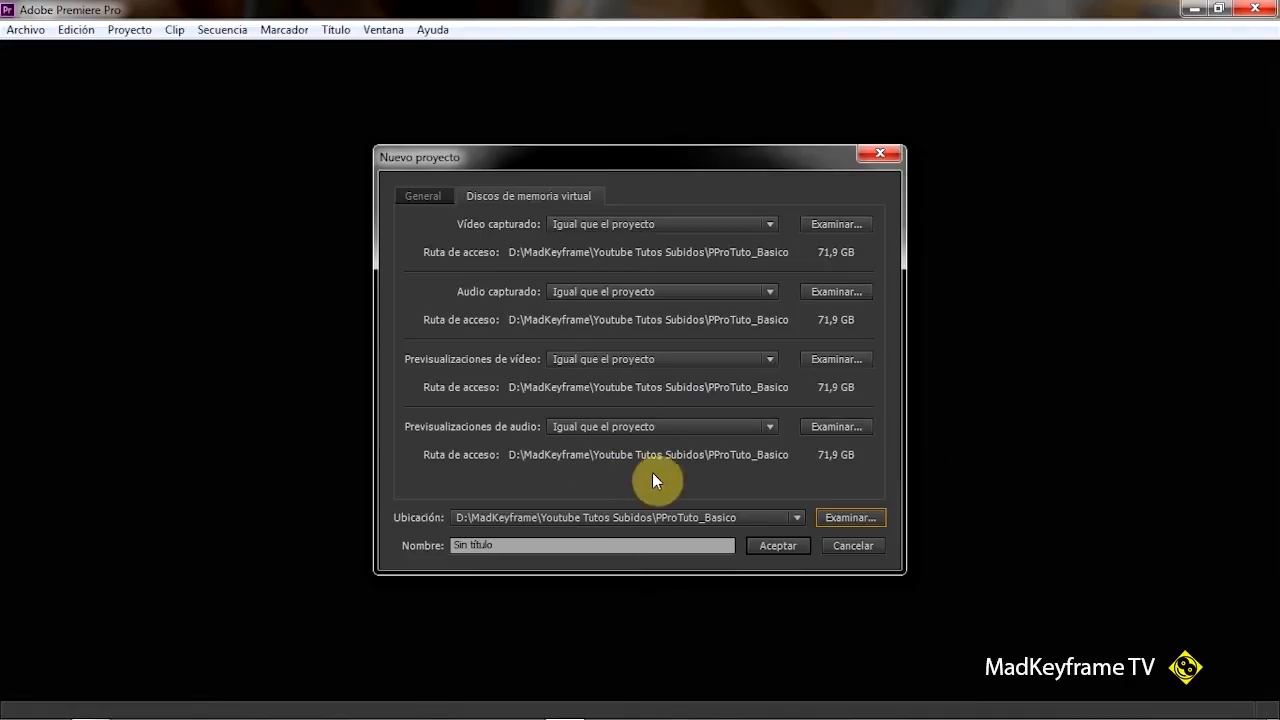
- Name the new project Basico and create it
click(507, 544)
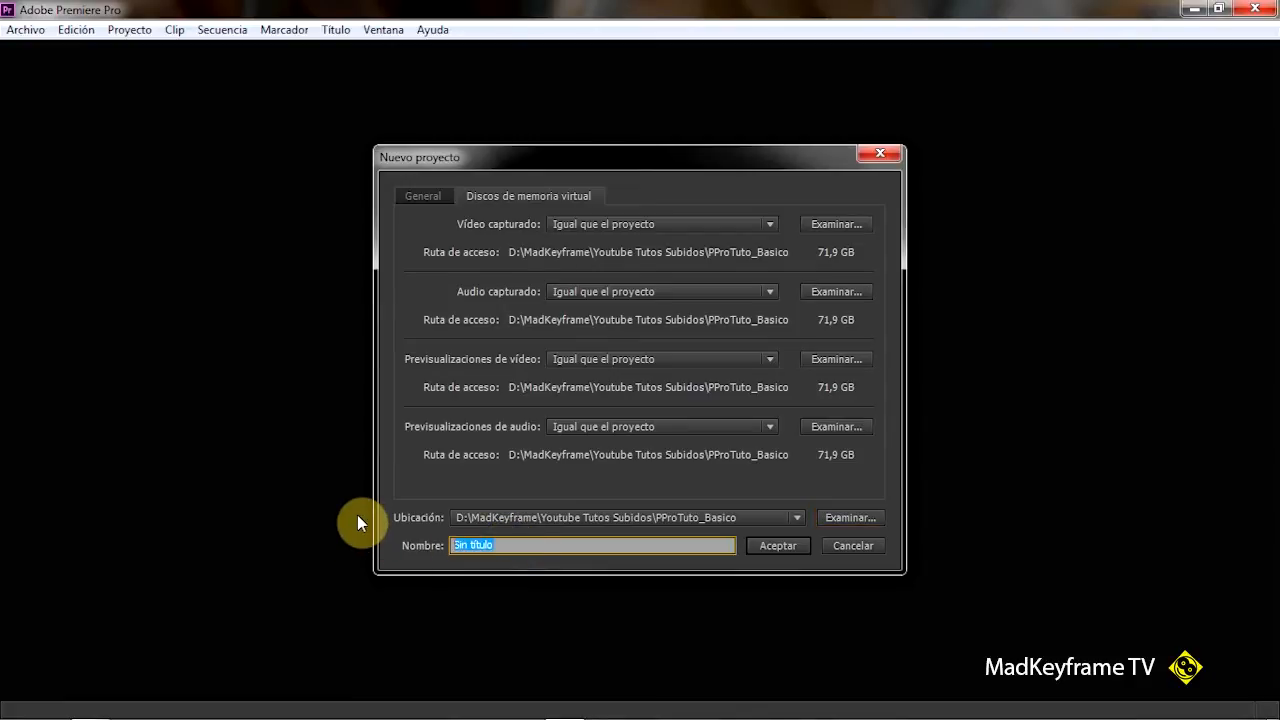
text(Basico)
click(783, 546)
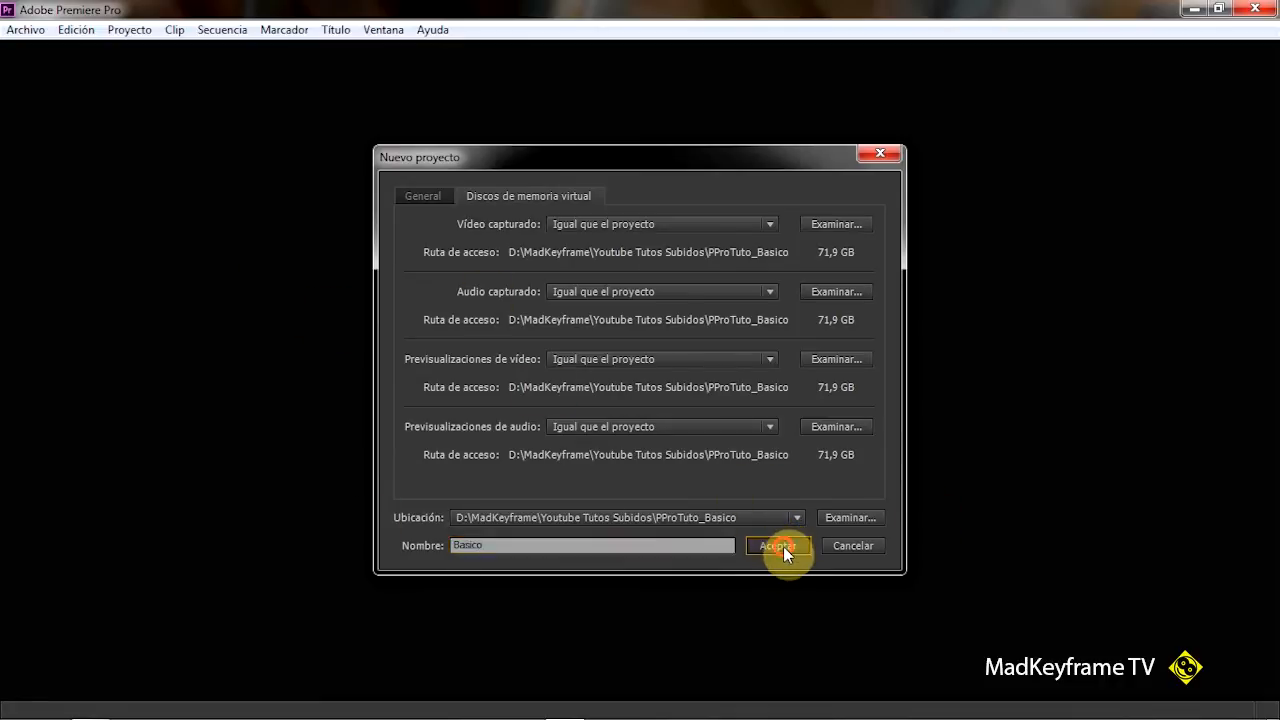
- Set the fields option in the new sequence's video settings to Ningún campo (búsqueda progresiva)
drag(592, 41, 584, 42)
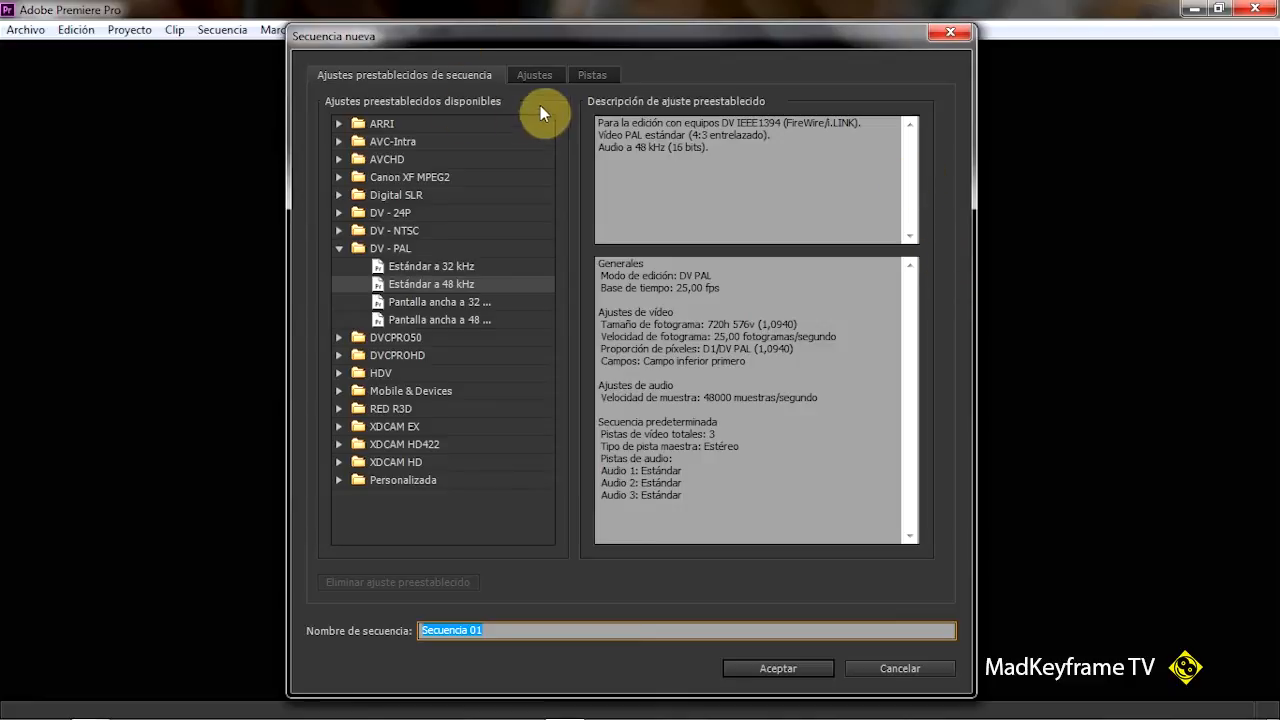
click(536, 72)
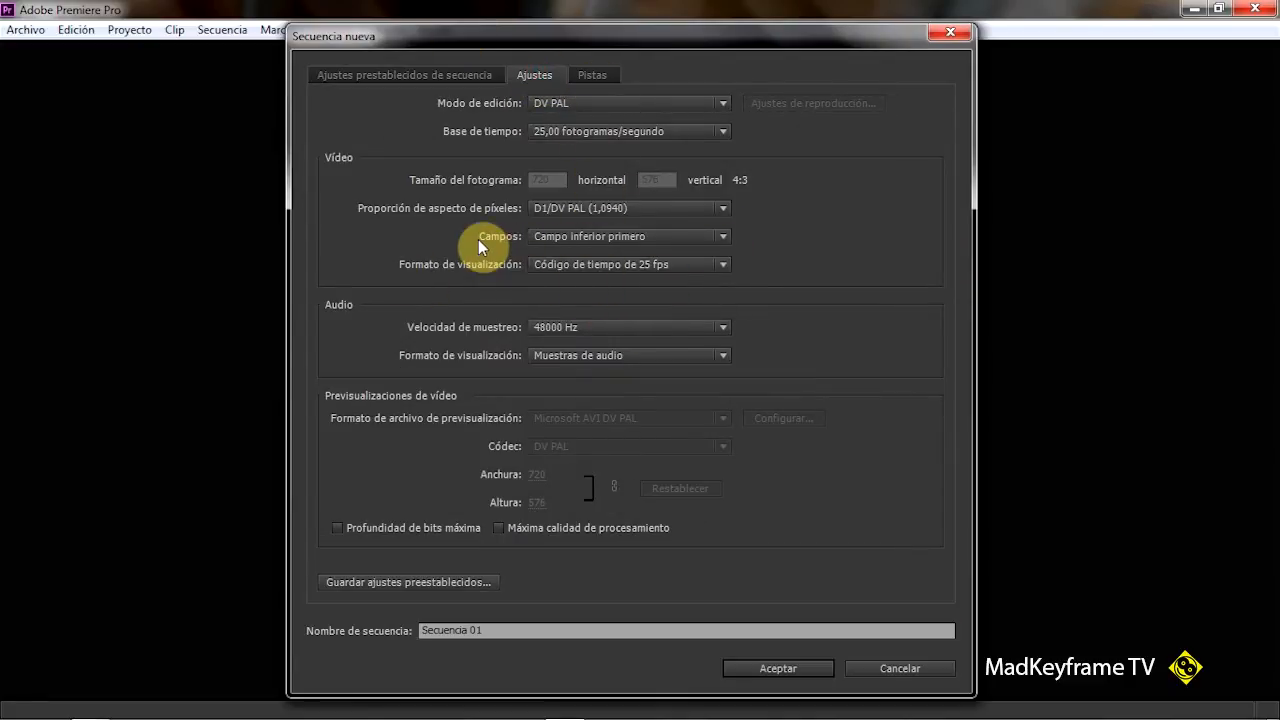
click(628, 238)
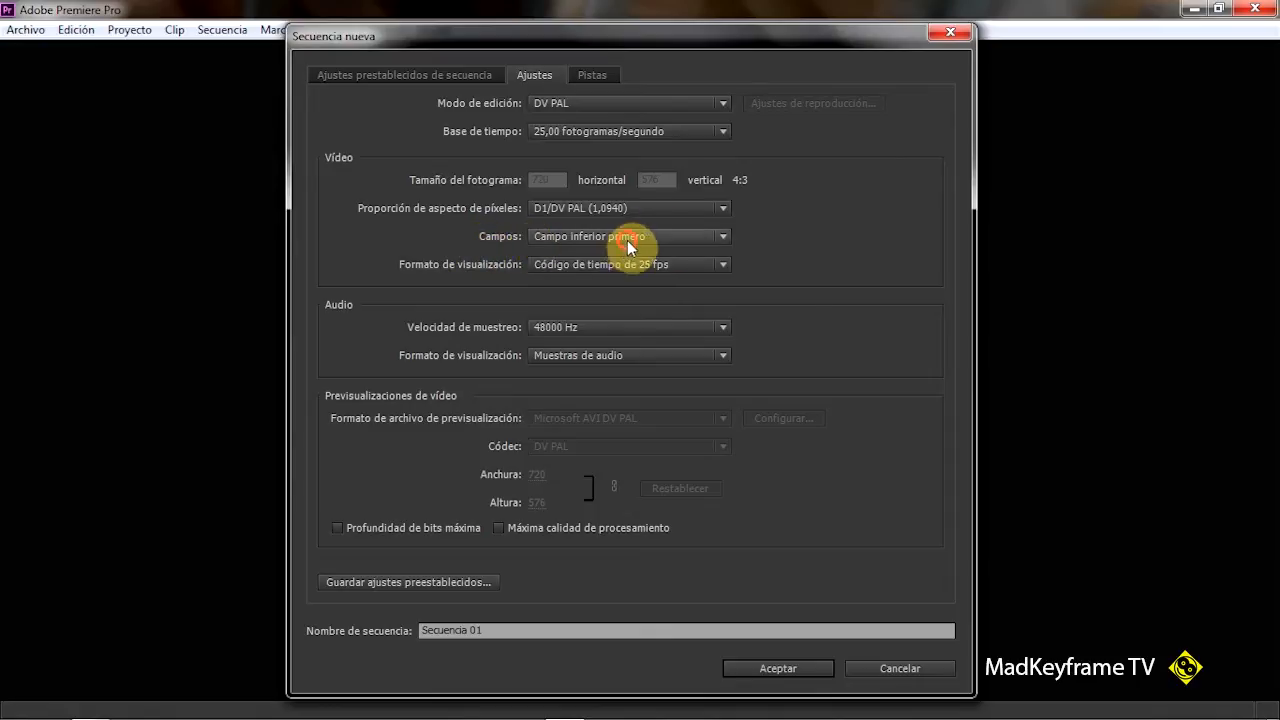
click(596, 255)
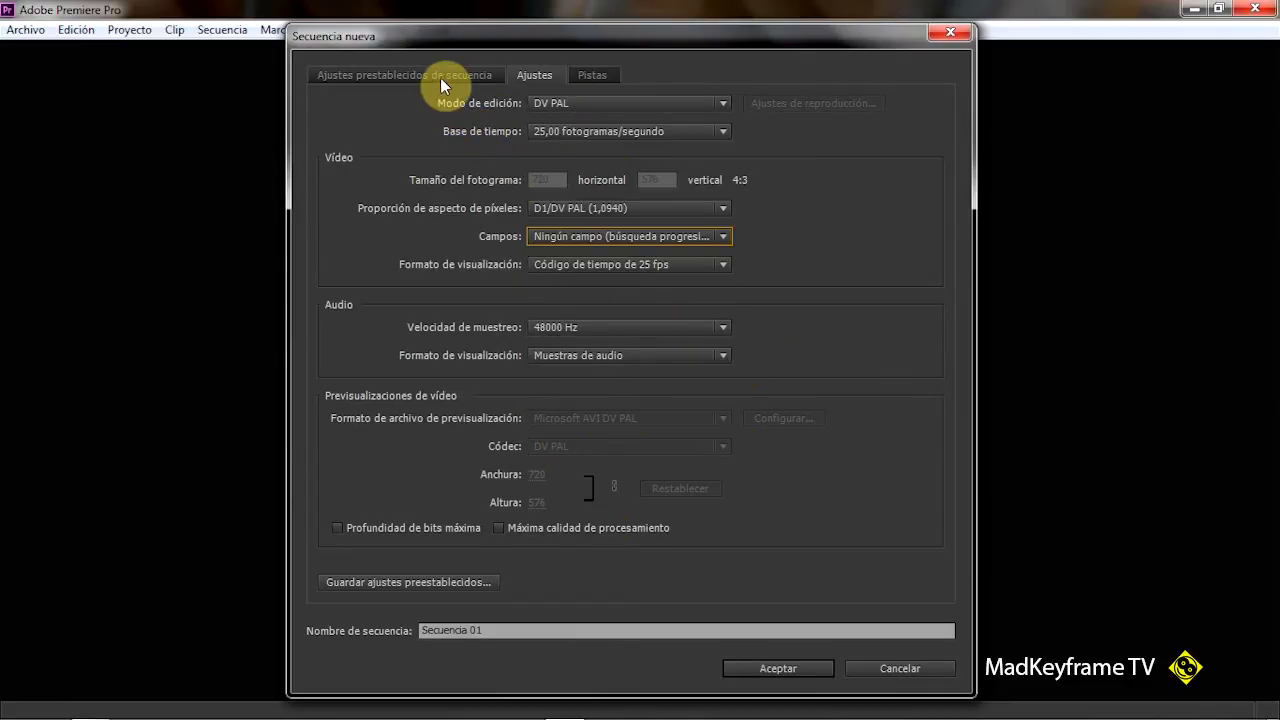
- Create the sequence from the HDV 720p25 preset, keeping the name Secuencia 01
click(392, 75)
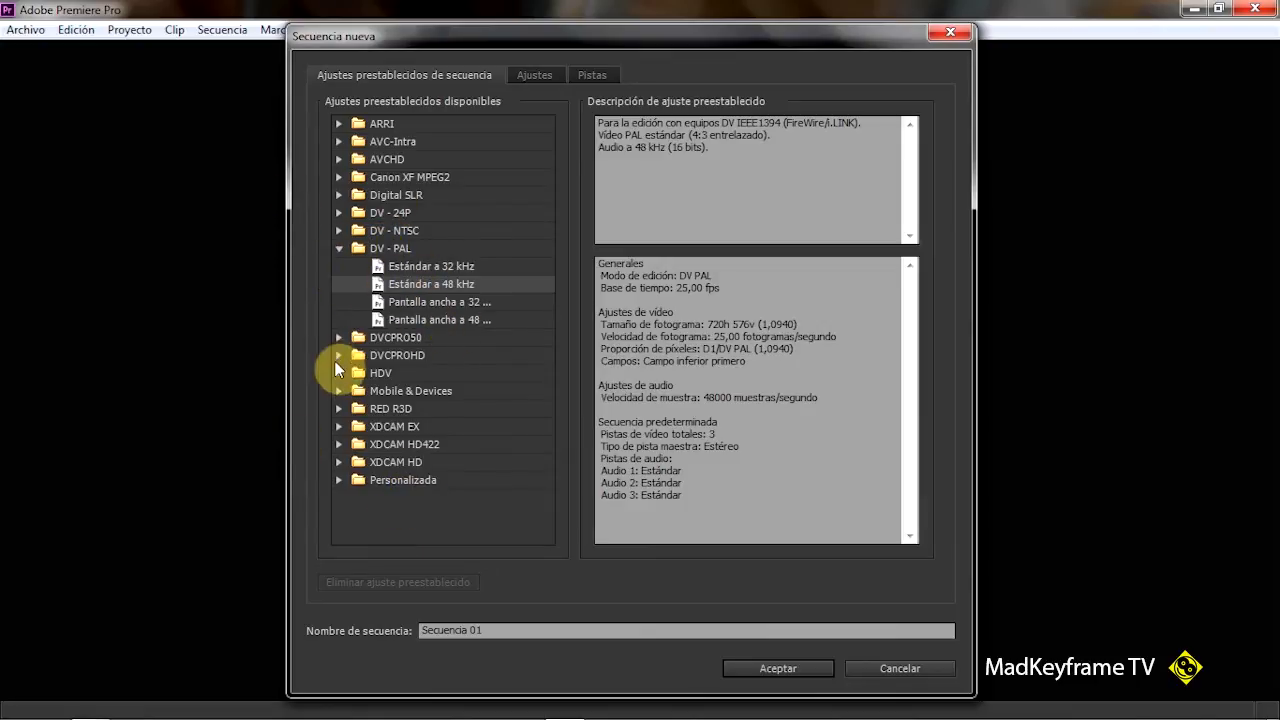
click(337, 248)
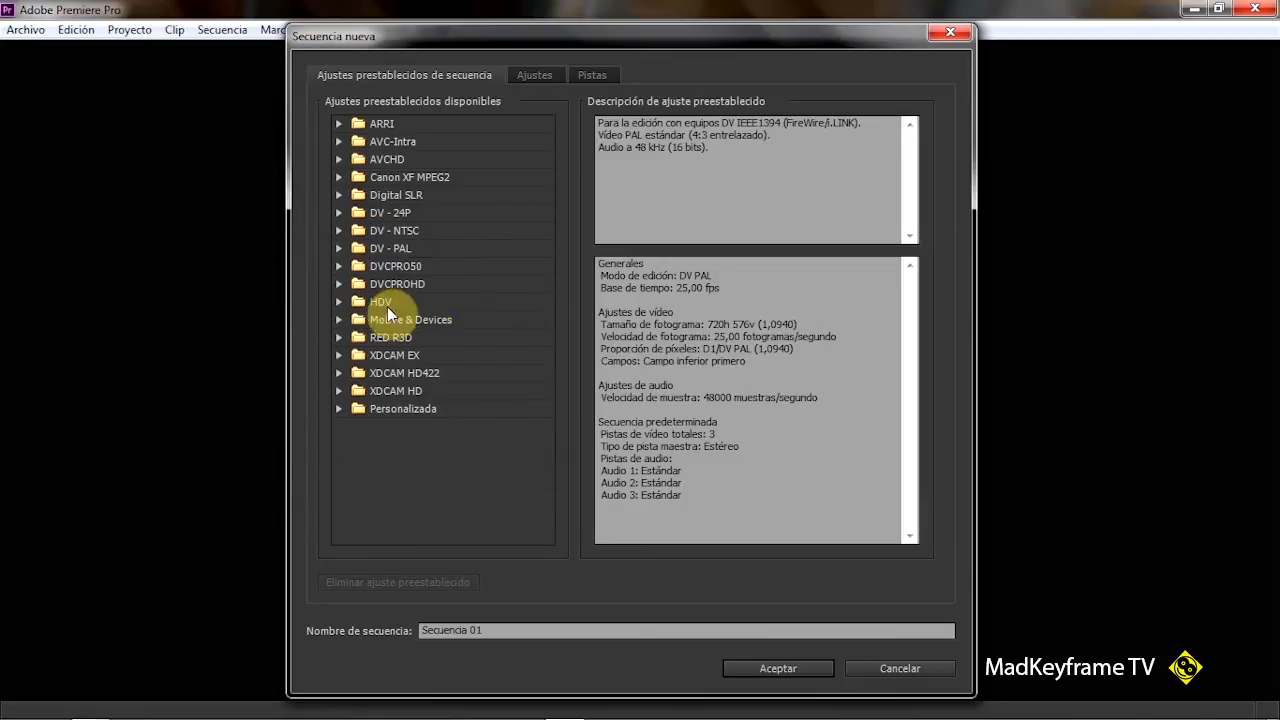
click(337, 302)
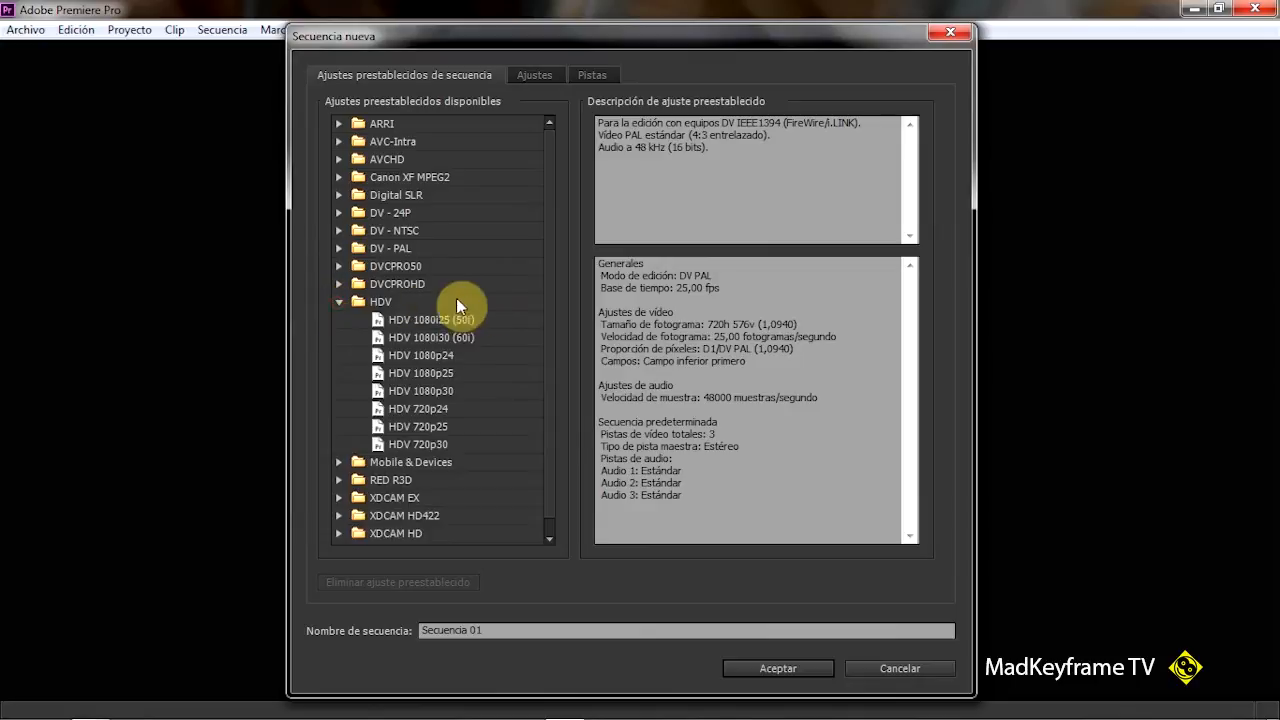
click(419, 426)
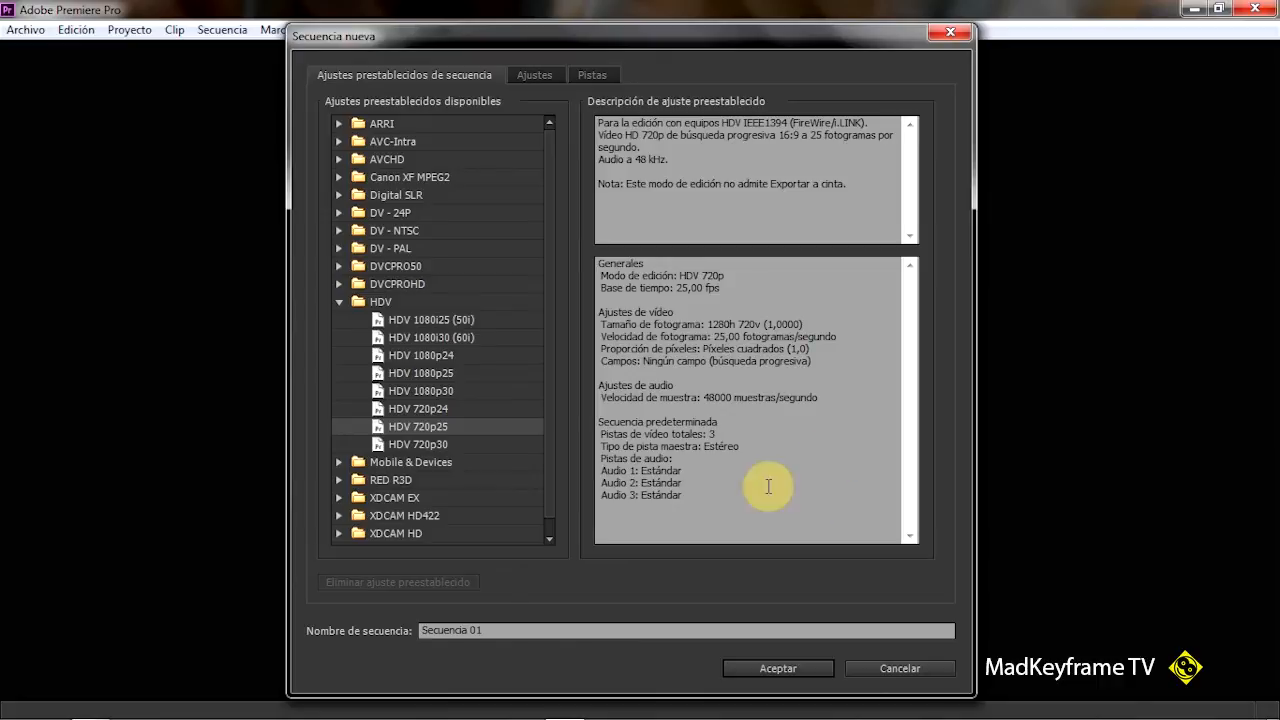
drag(501, 630, 396, 631)
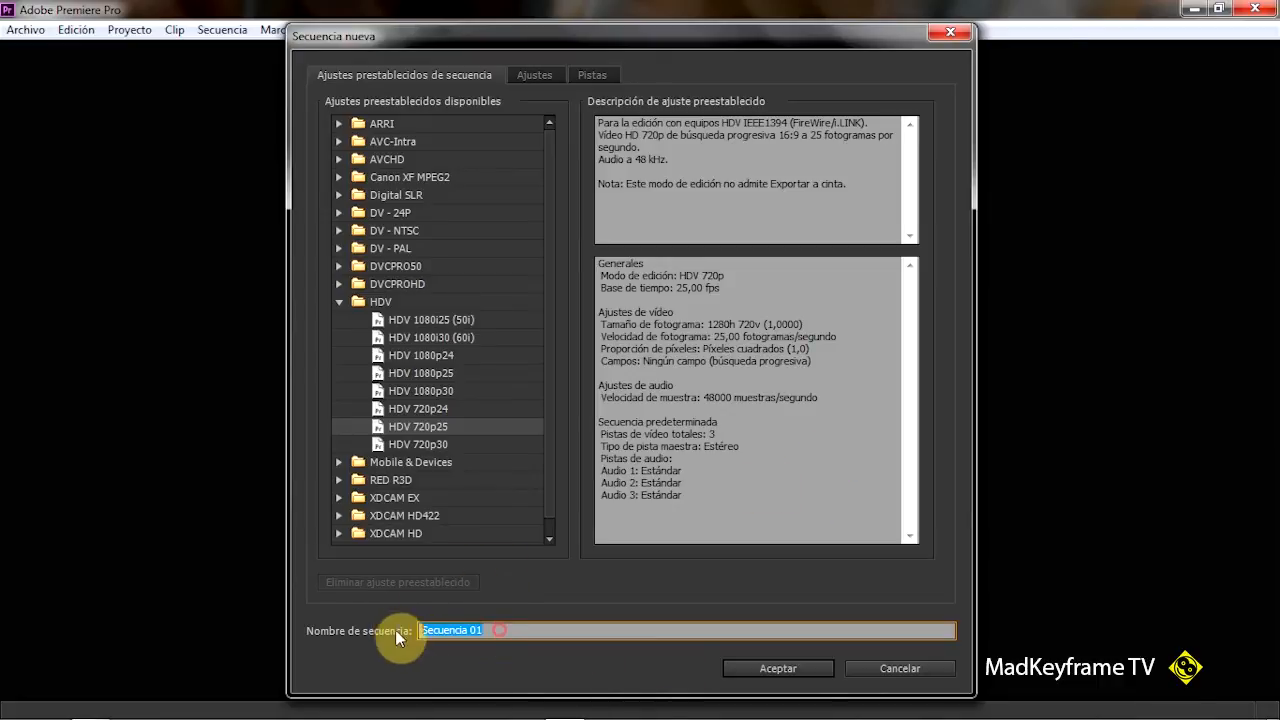
click(513, 627)
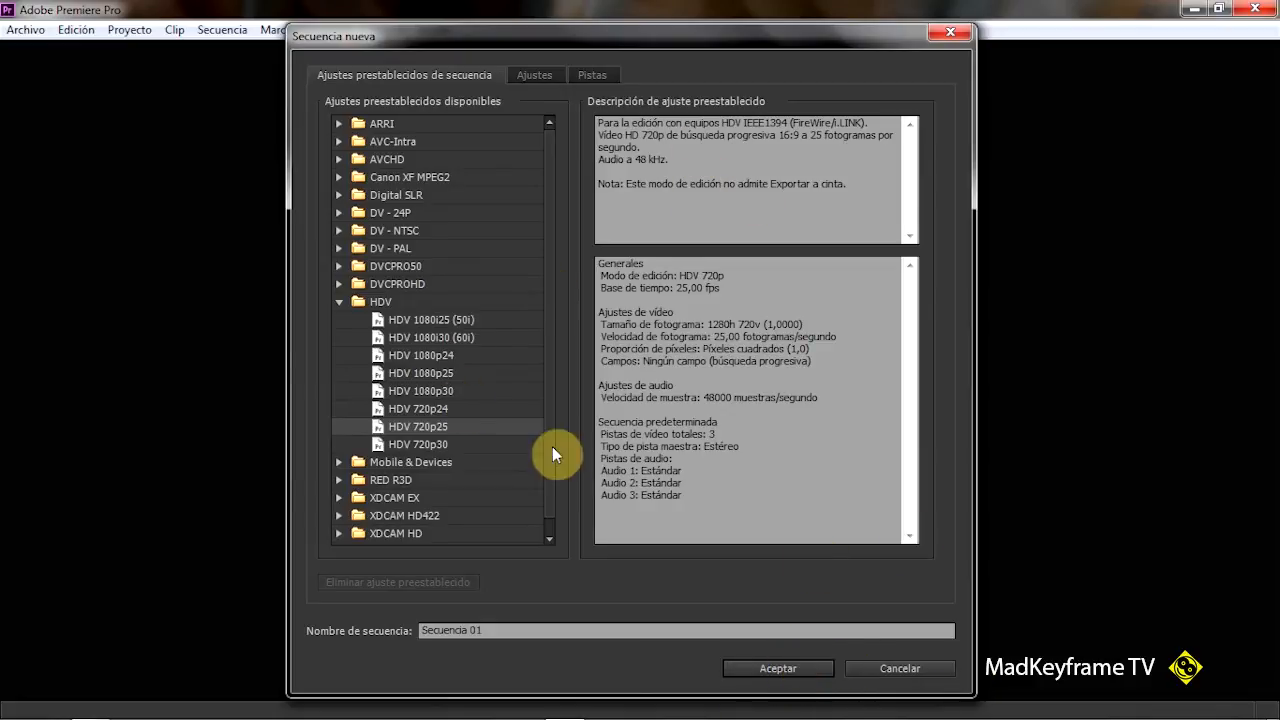
click(780, 667)
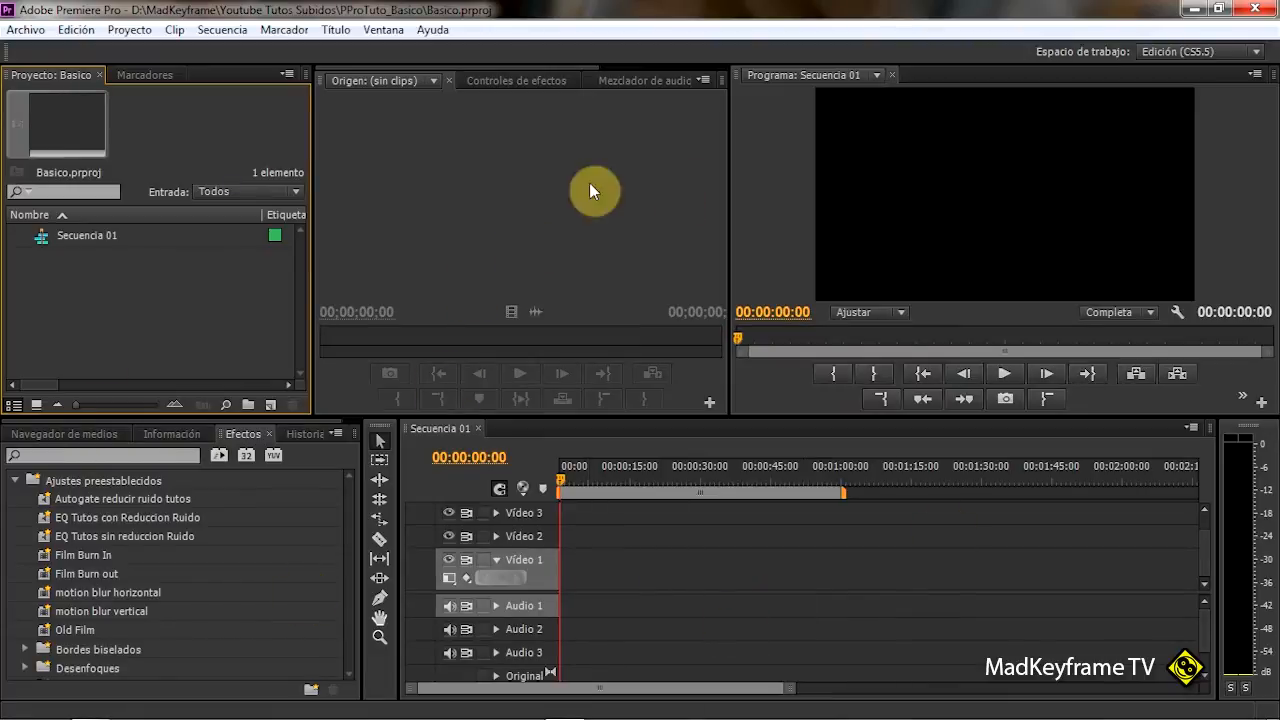
- Widen the Project panel and look through the list of available workspaces without choosing one
drag(313, 316, 362, 325)
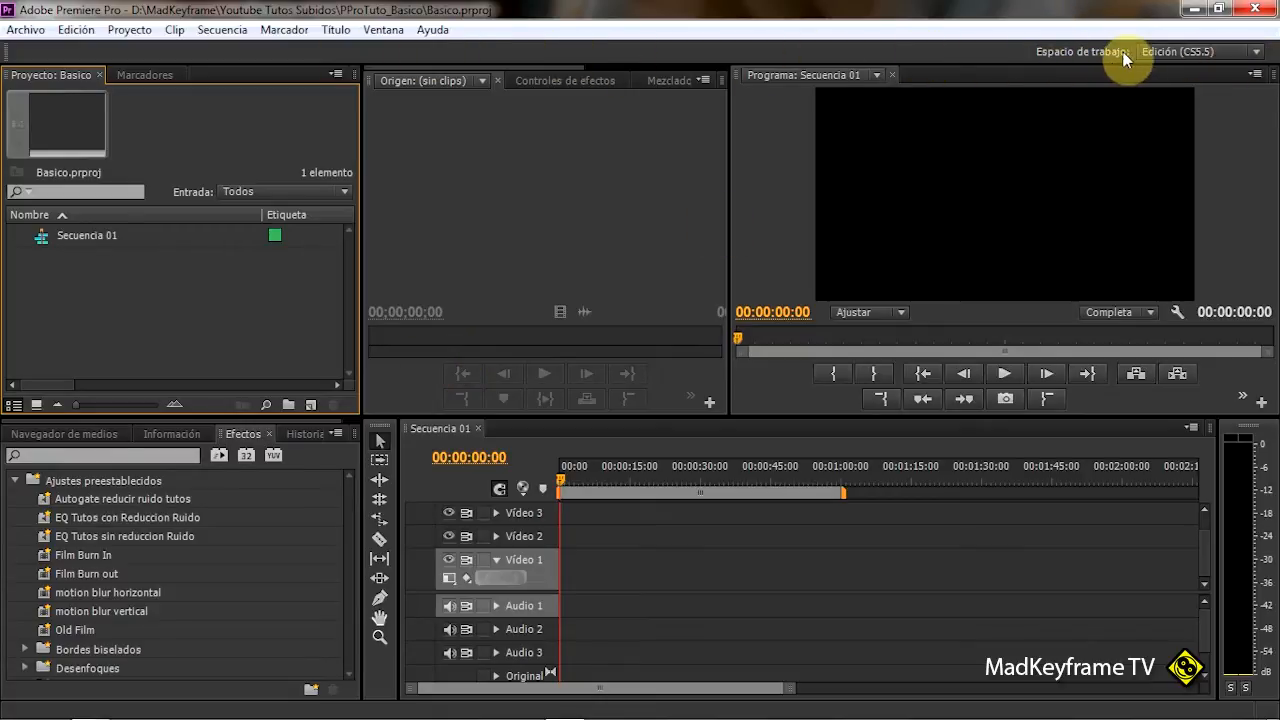
click(1231, 56)
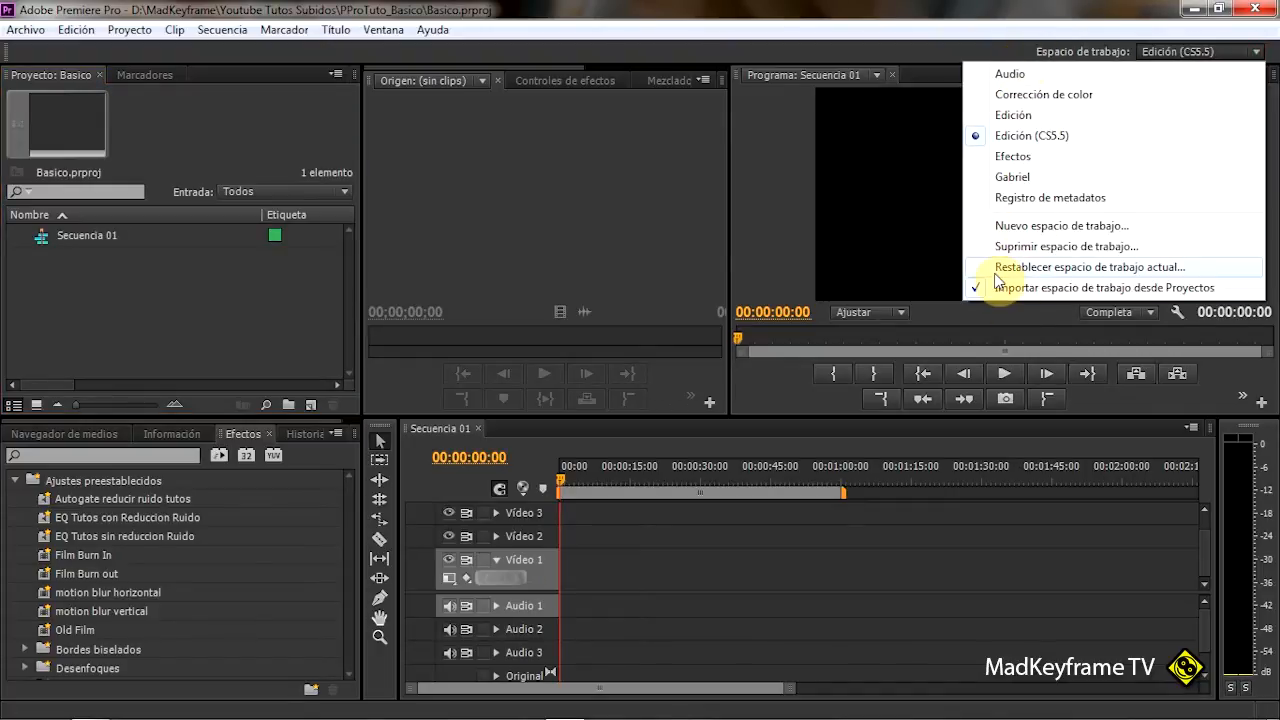
click(914, 32)
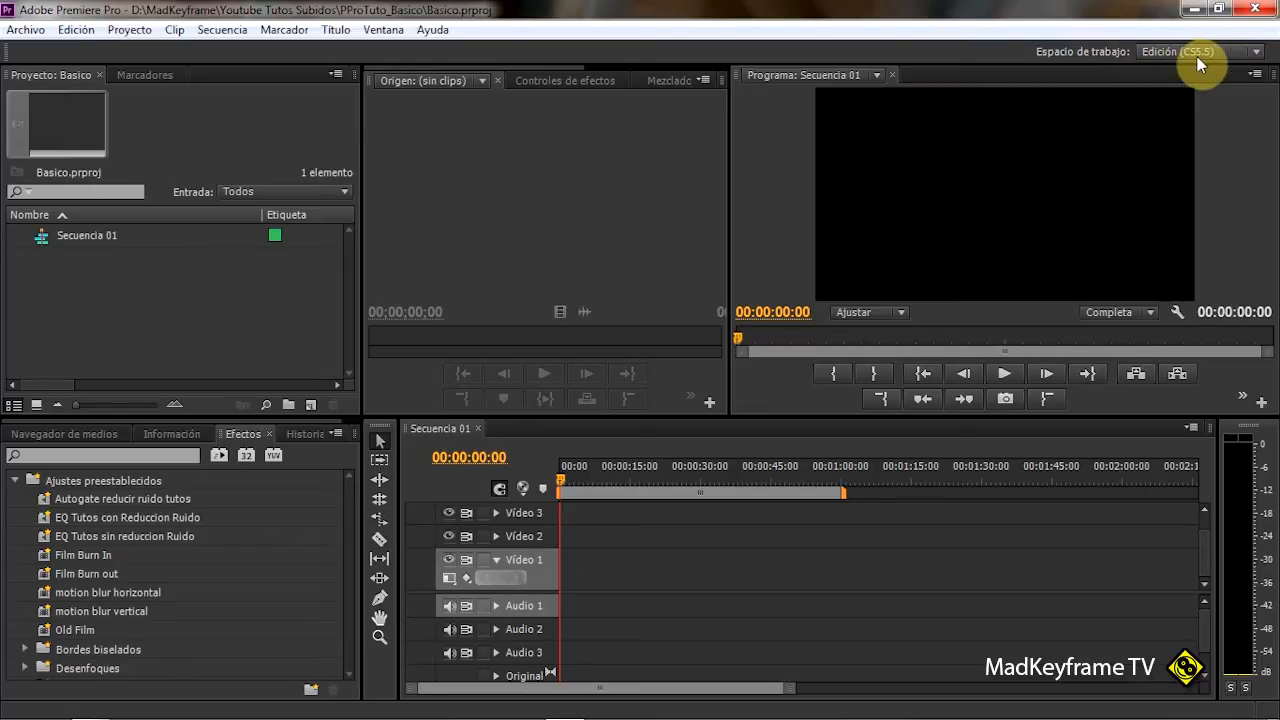
- Switch to the Edición workspace and reset it to its default layout
click(394, 33)
mouse_move(405, 60)
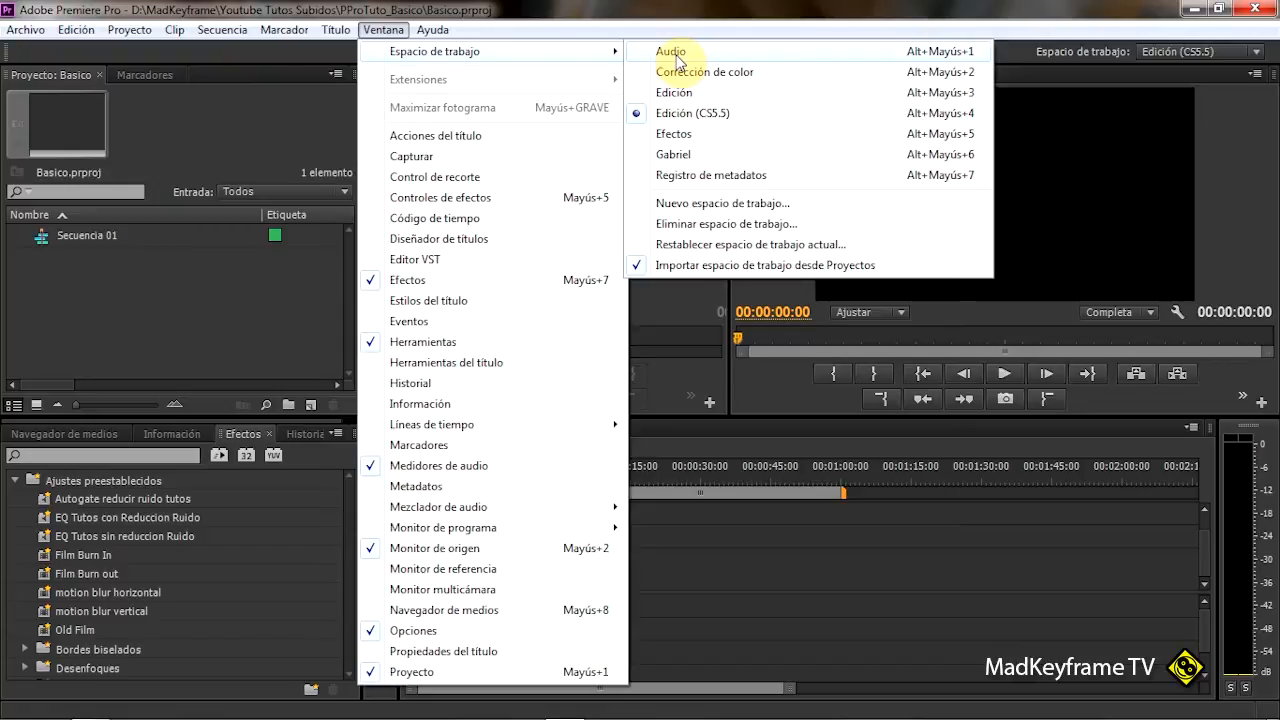
click(669, 96)
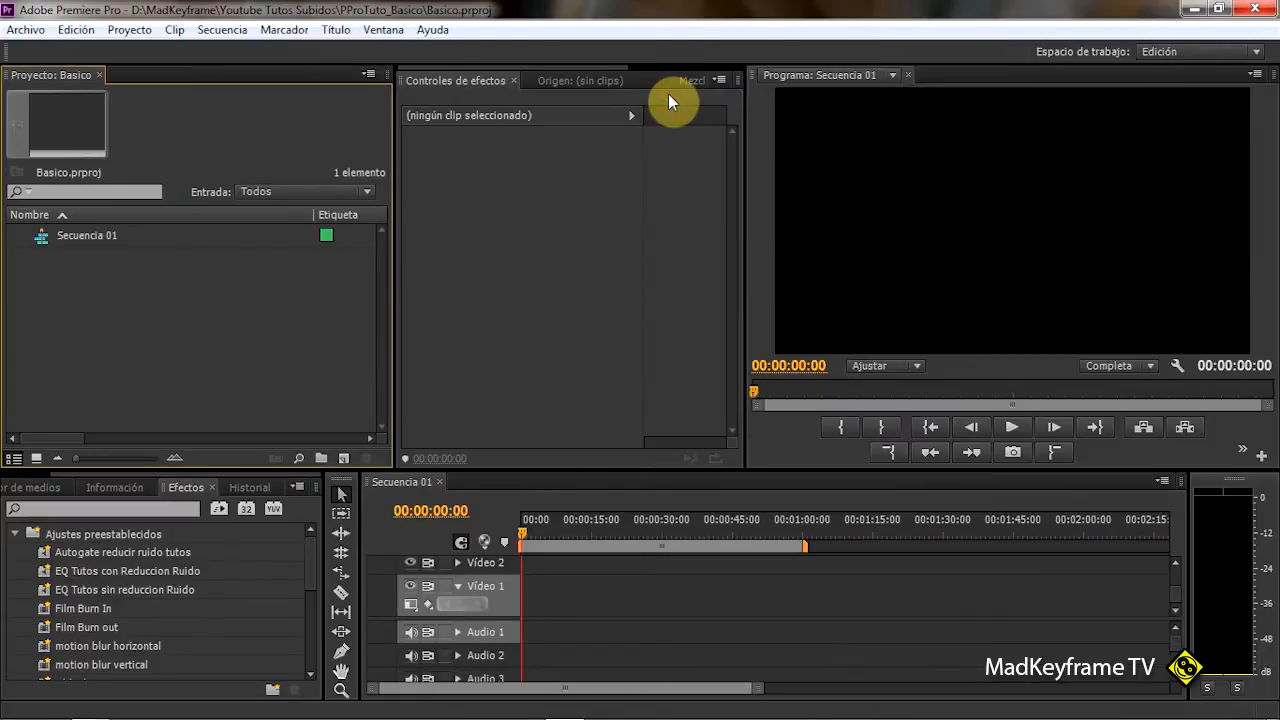
click(382, 30)
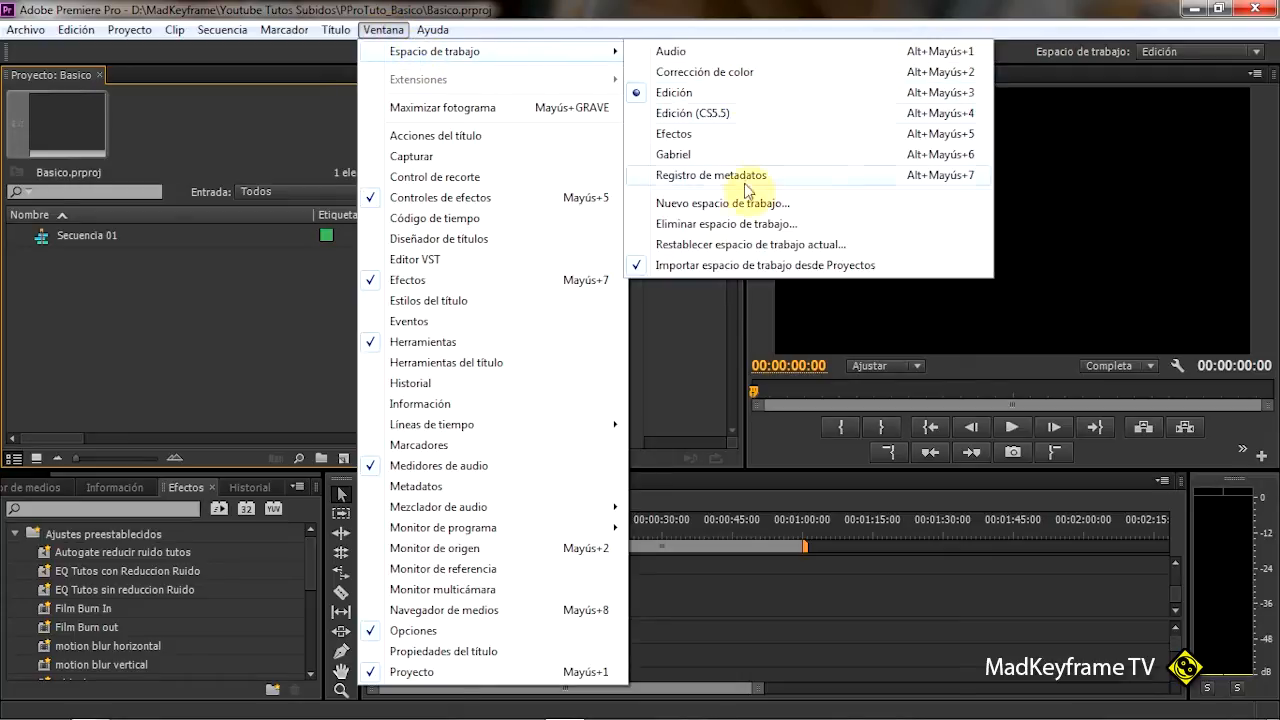
click(704, 246)
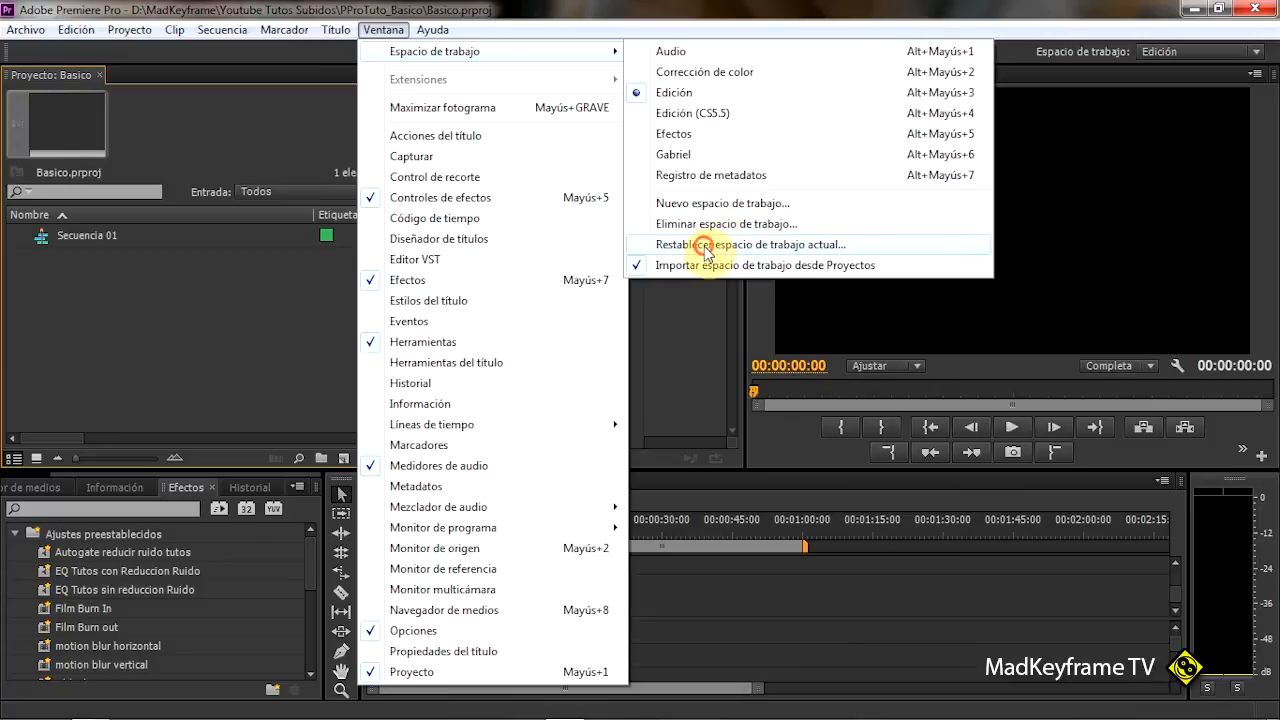
click(697, 378)
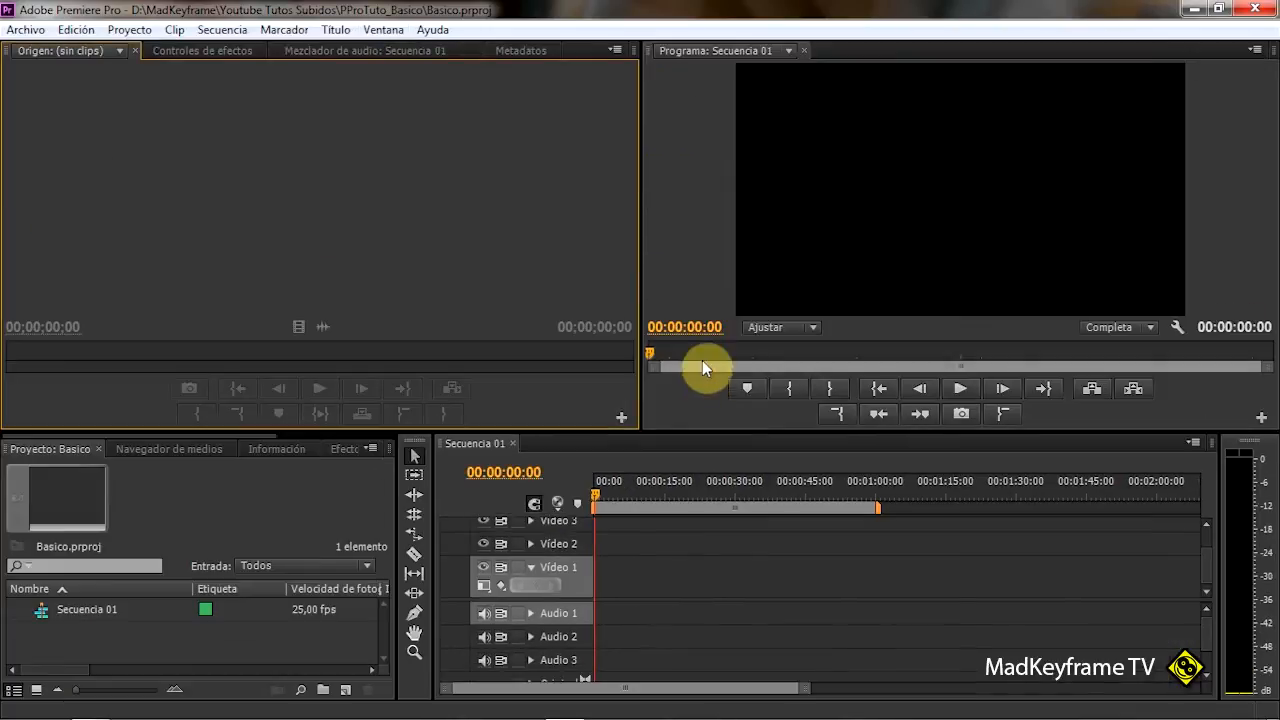
- Resize the panels to narrow the Source monitor, widen the Program monitor and give the Project panel and timeline more height
drag(641, 237, 599, 265)
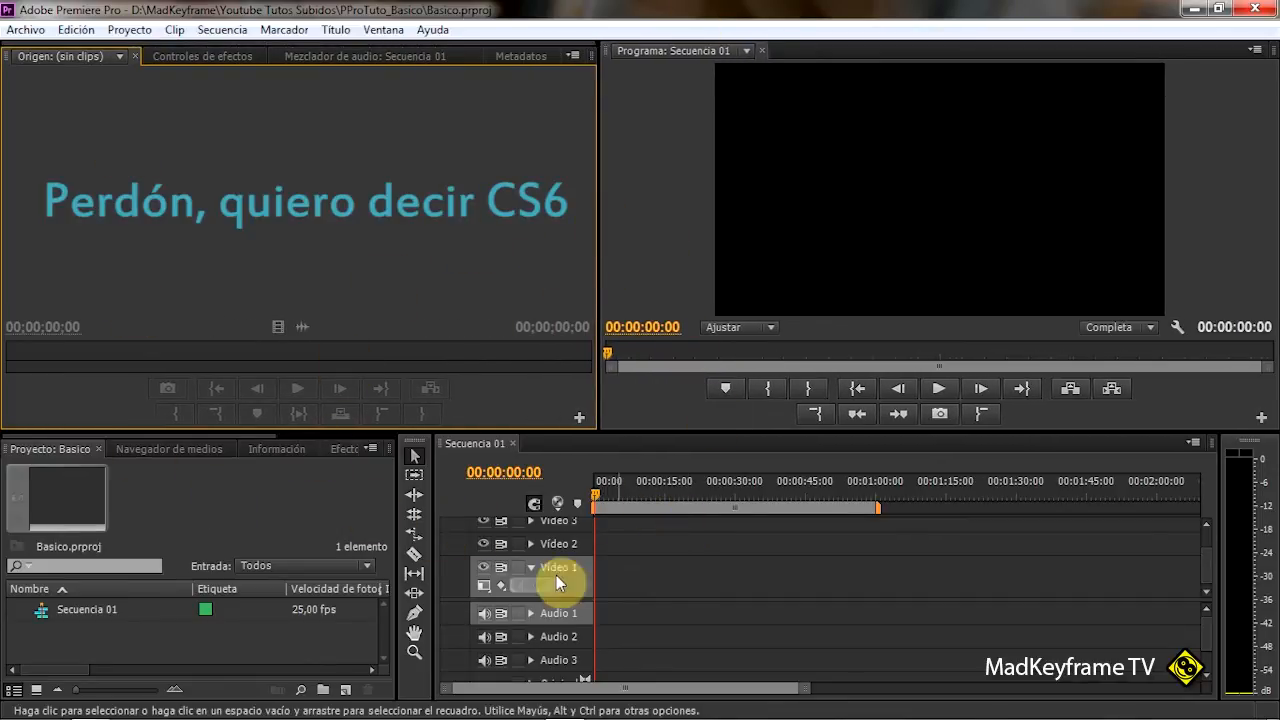
drag(253, 433, 255, 412)
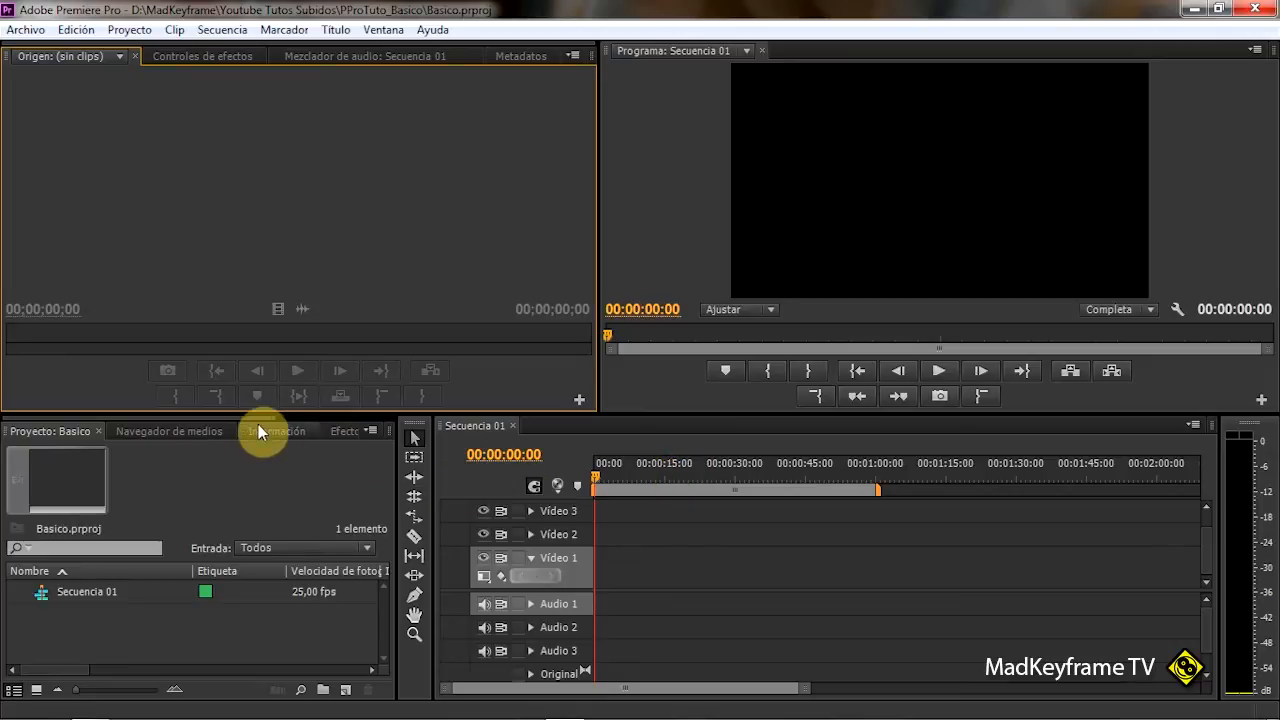
drag(255, 413, 252, 381)
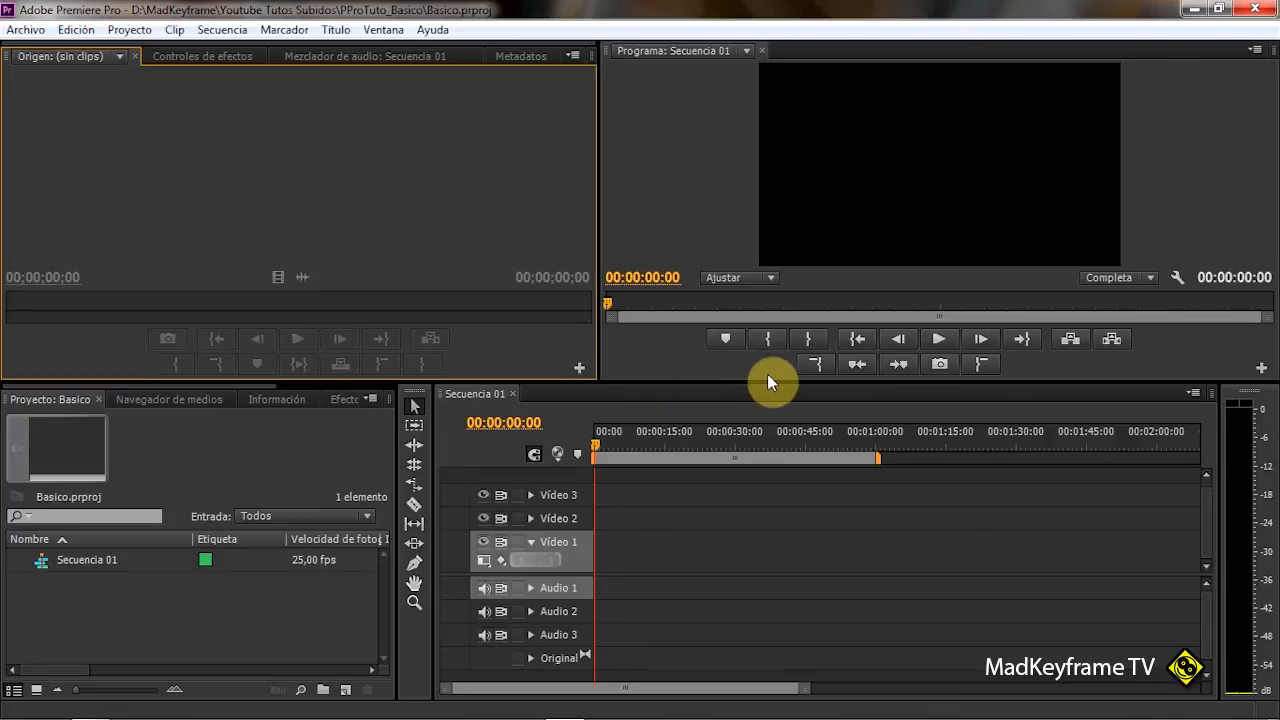
- Widen the Project panel, narrow the Tools panel to a single column, and give the Project panel and timeline more height
click(178, 457)
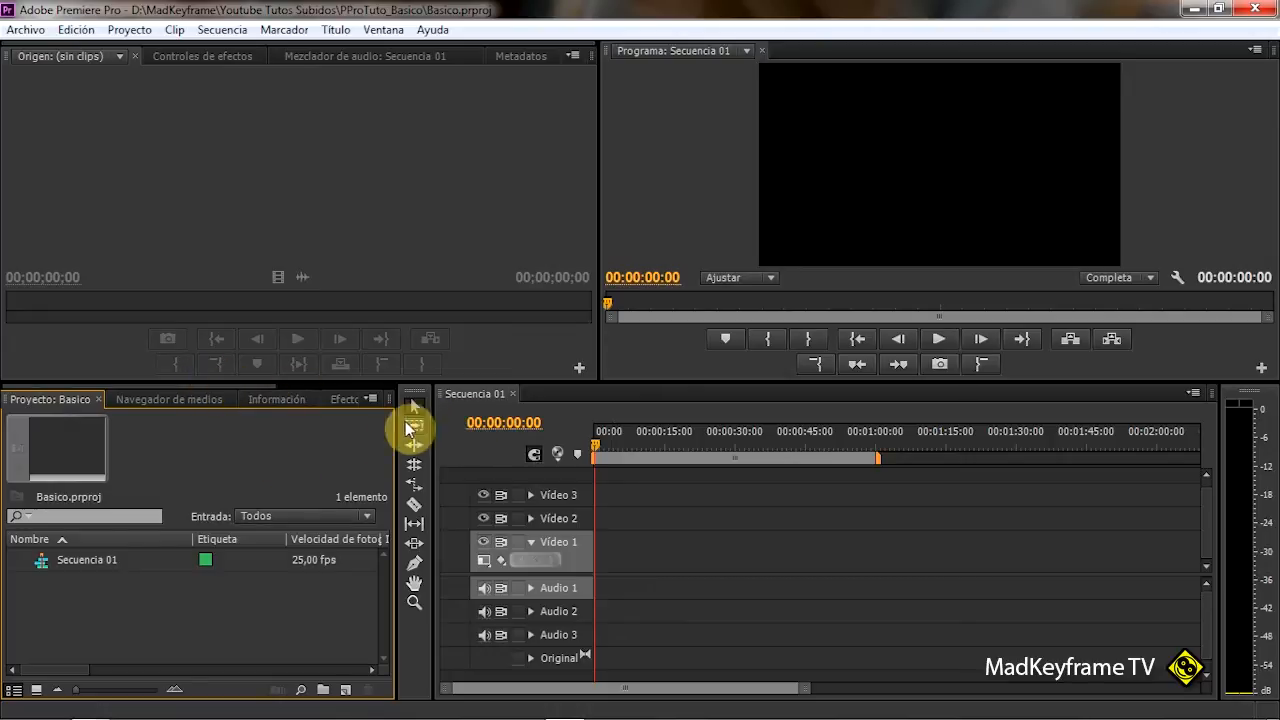
drag(398, 510, 449, 491)
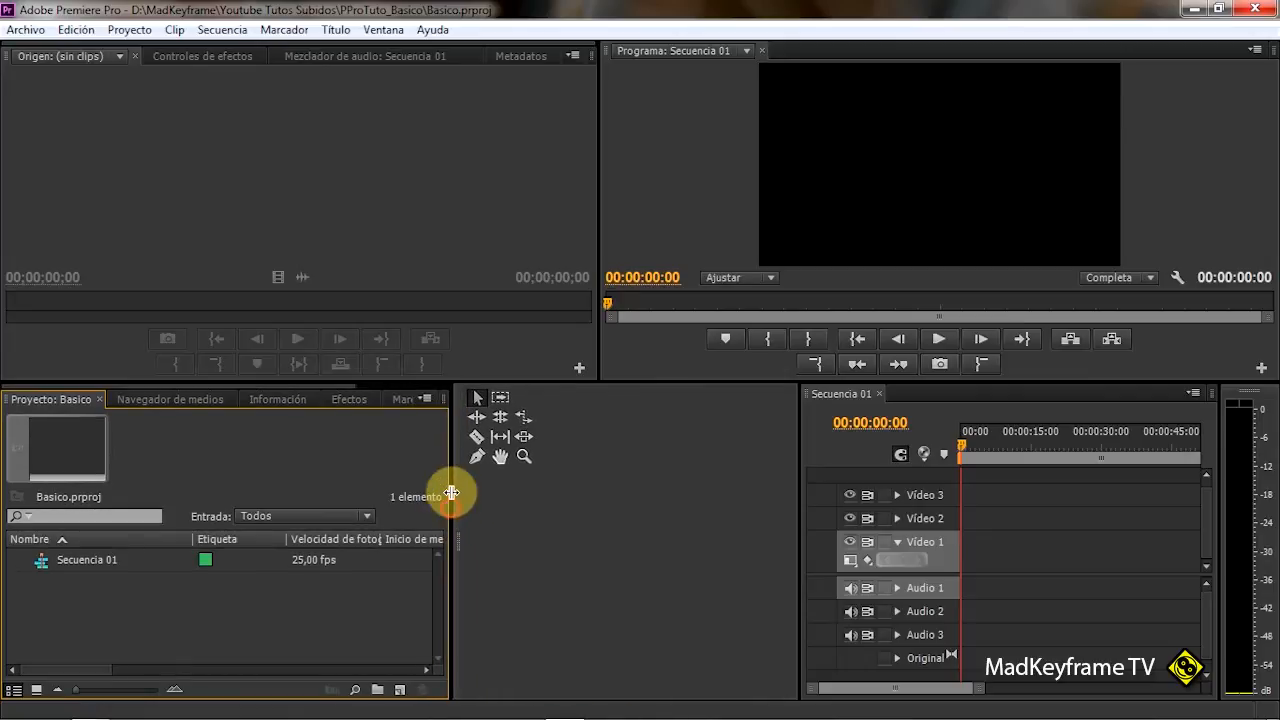
drag(794, 480, 463, 490)
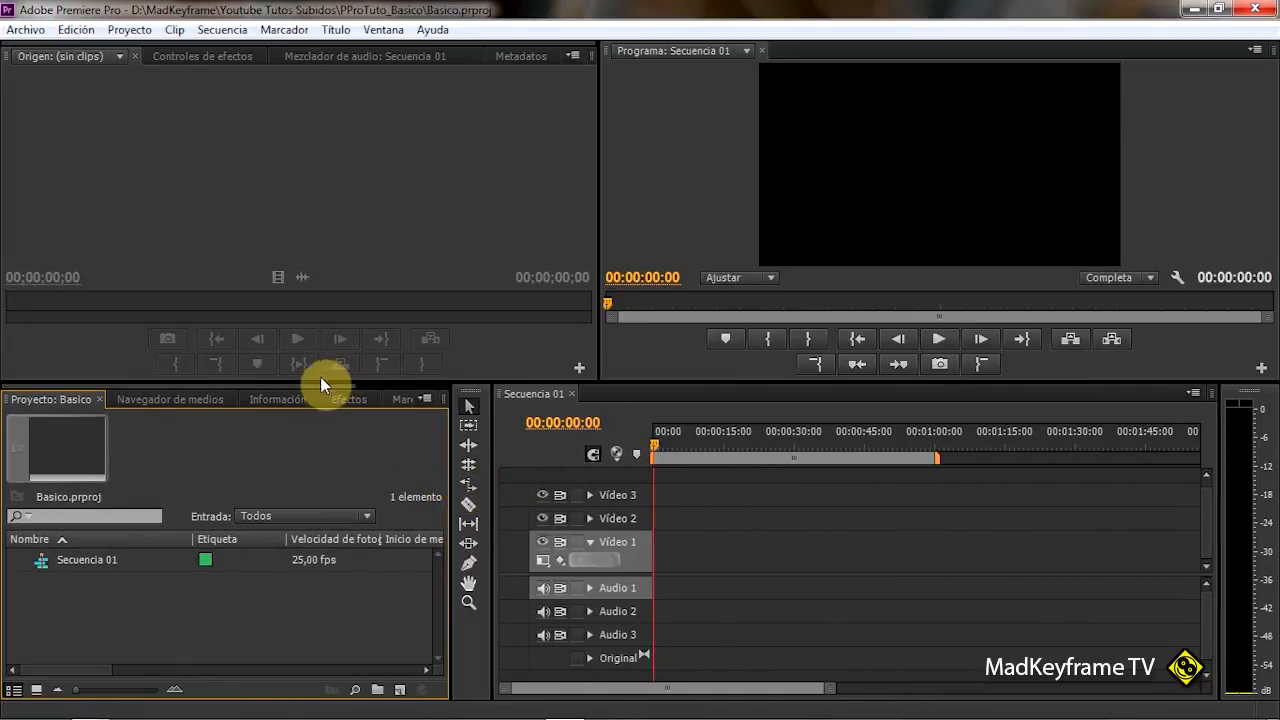
drag(320, 383, 329, 249)
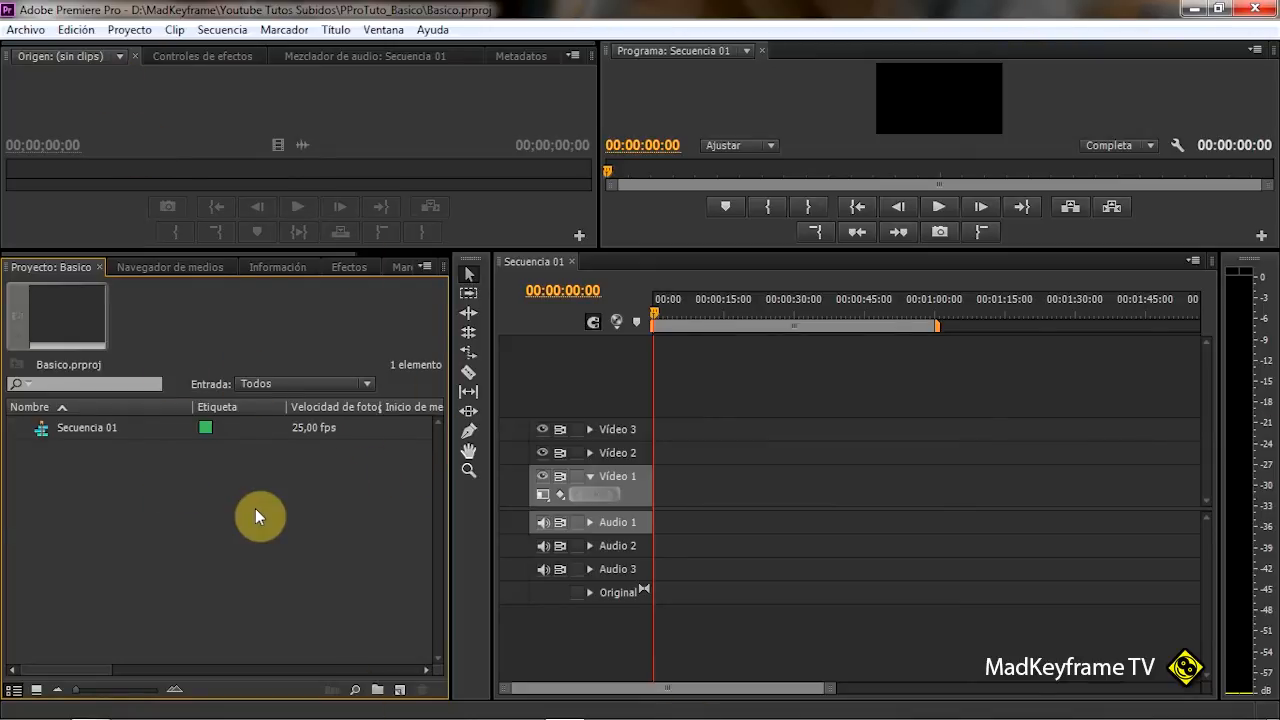
- Maximize the Project panel and restore it, and enlarge the Source and Program monitors by lowering the divider beneath them
key(grave)
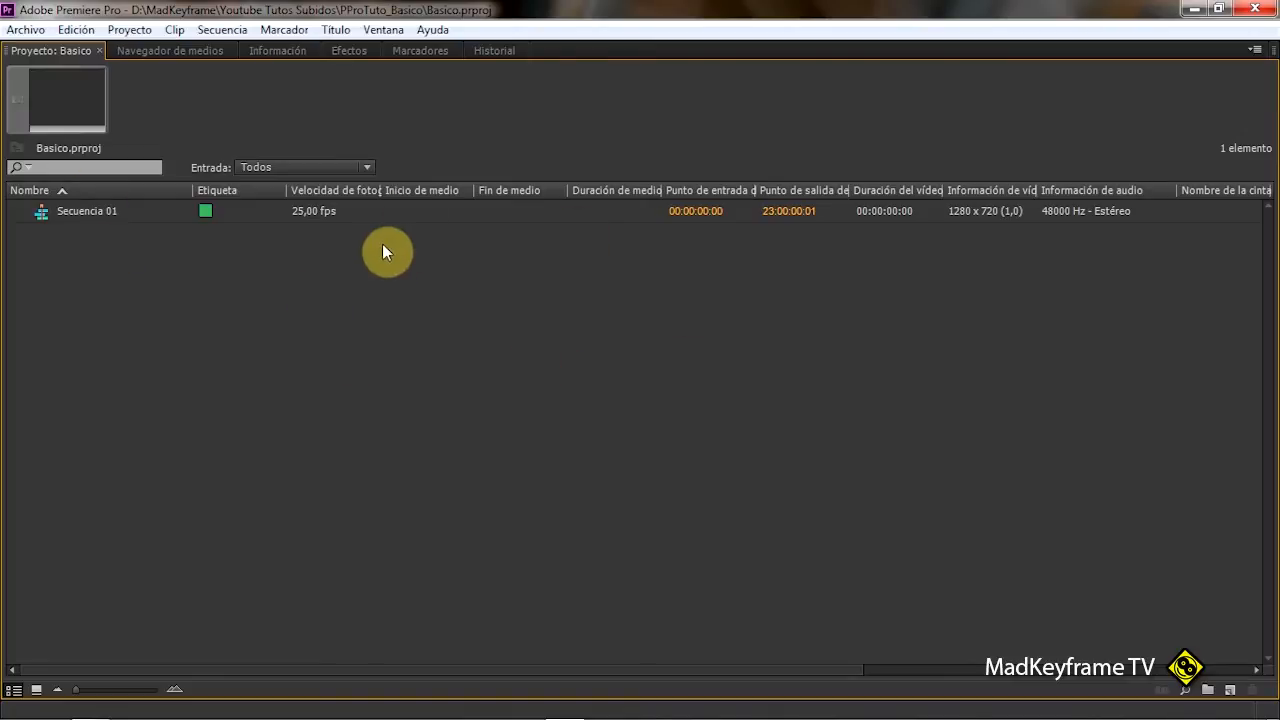
key(grave)
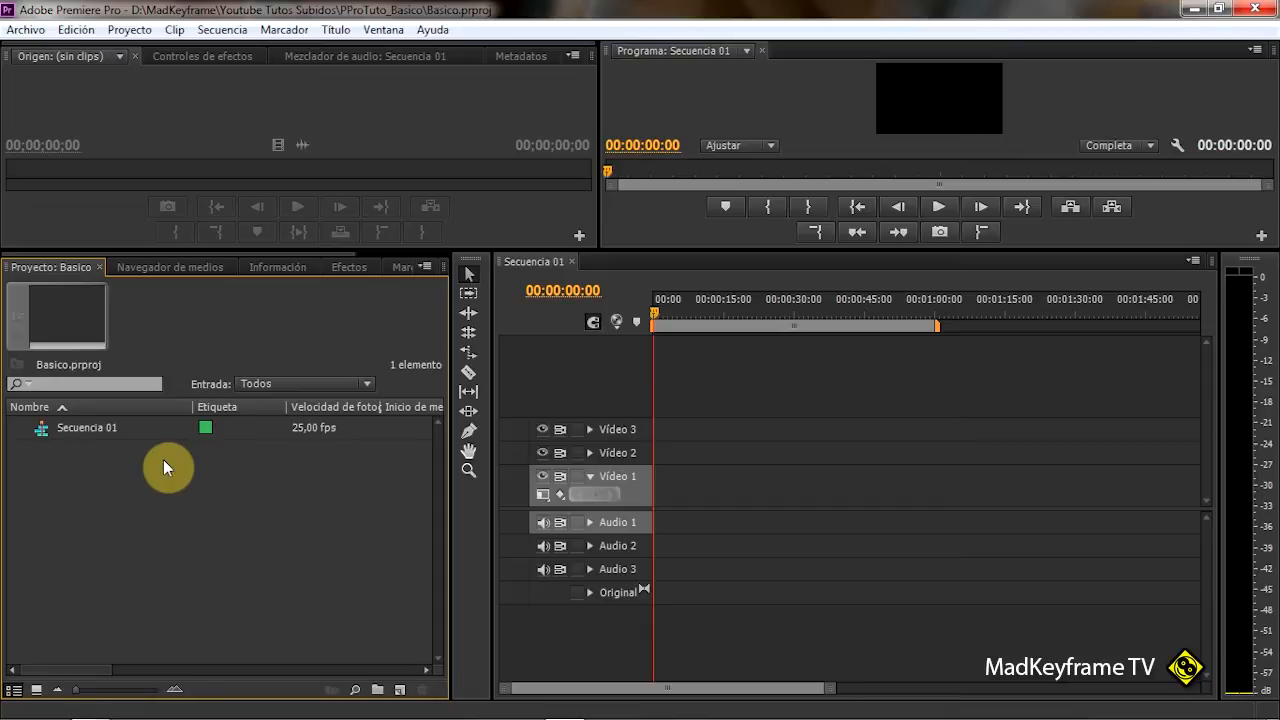
drag(599, 246, 604, 352)
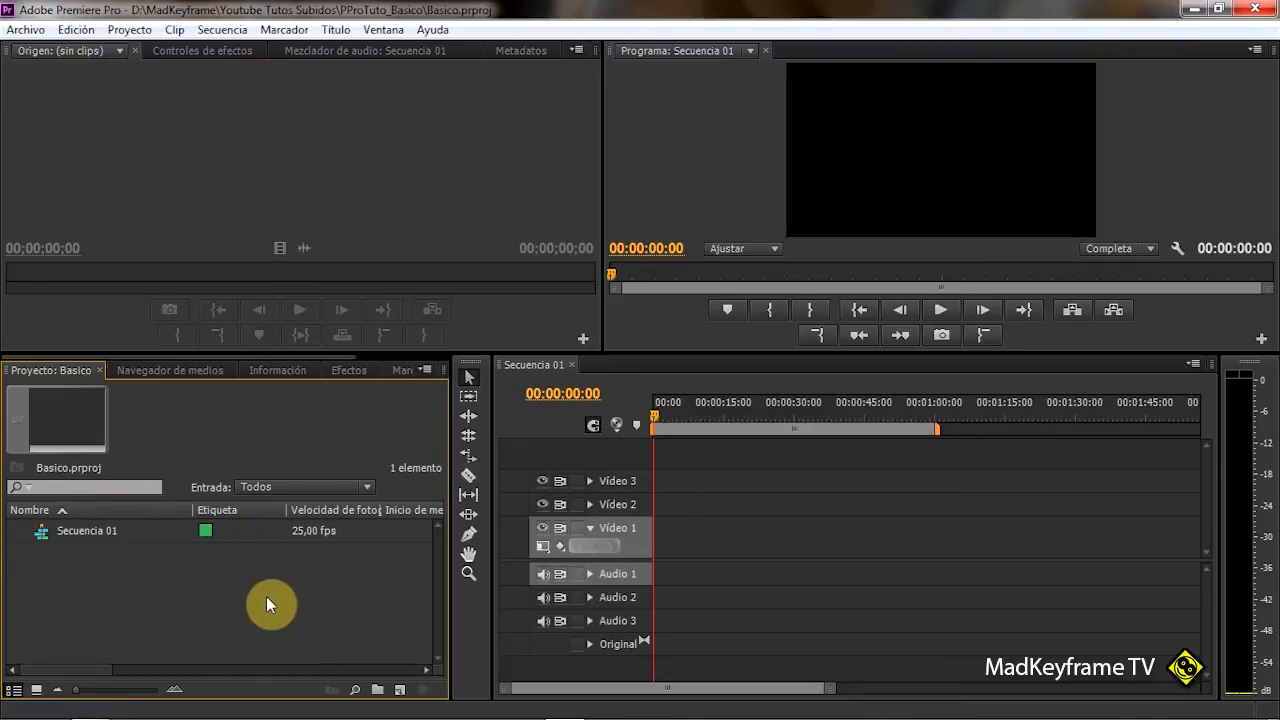
- Examine the context commands of the Project panel and Source monitor and the file commands, including Importar, without choosing any
right_click(153, 567)
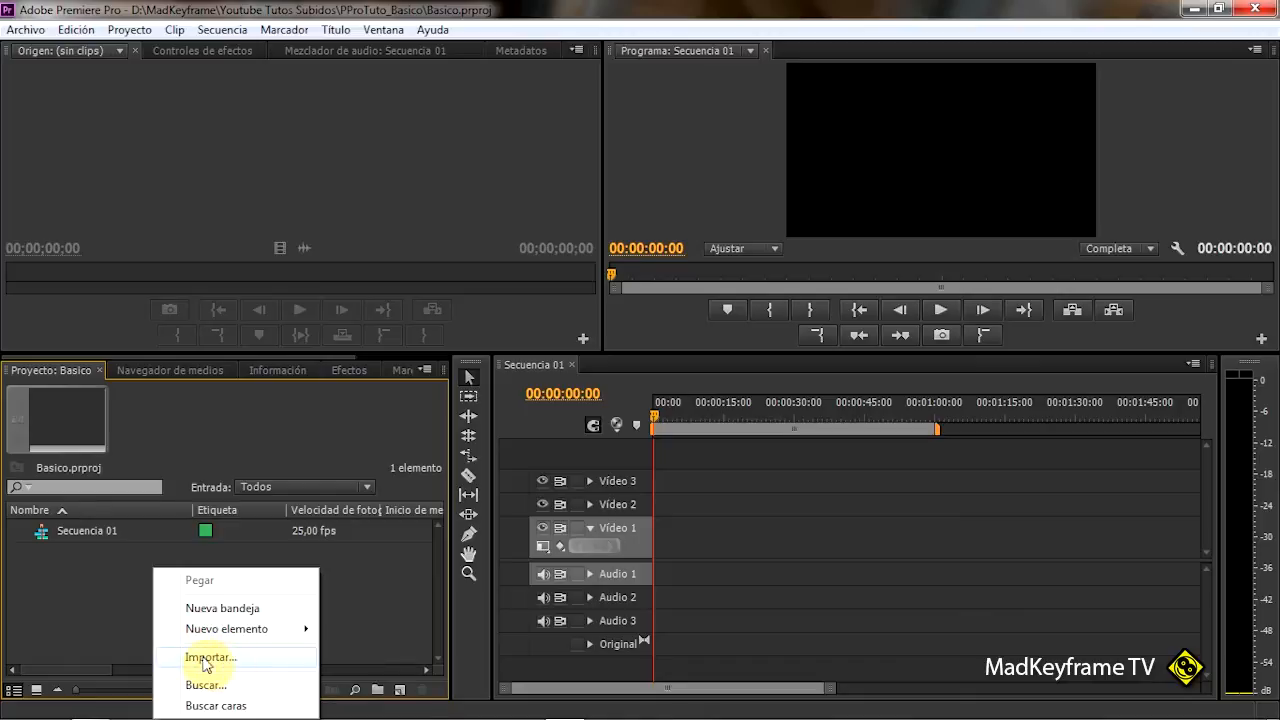
click(127, 587)
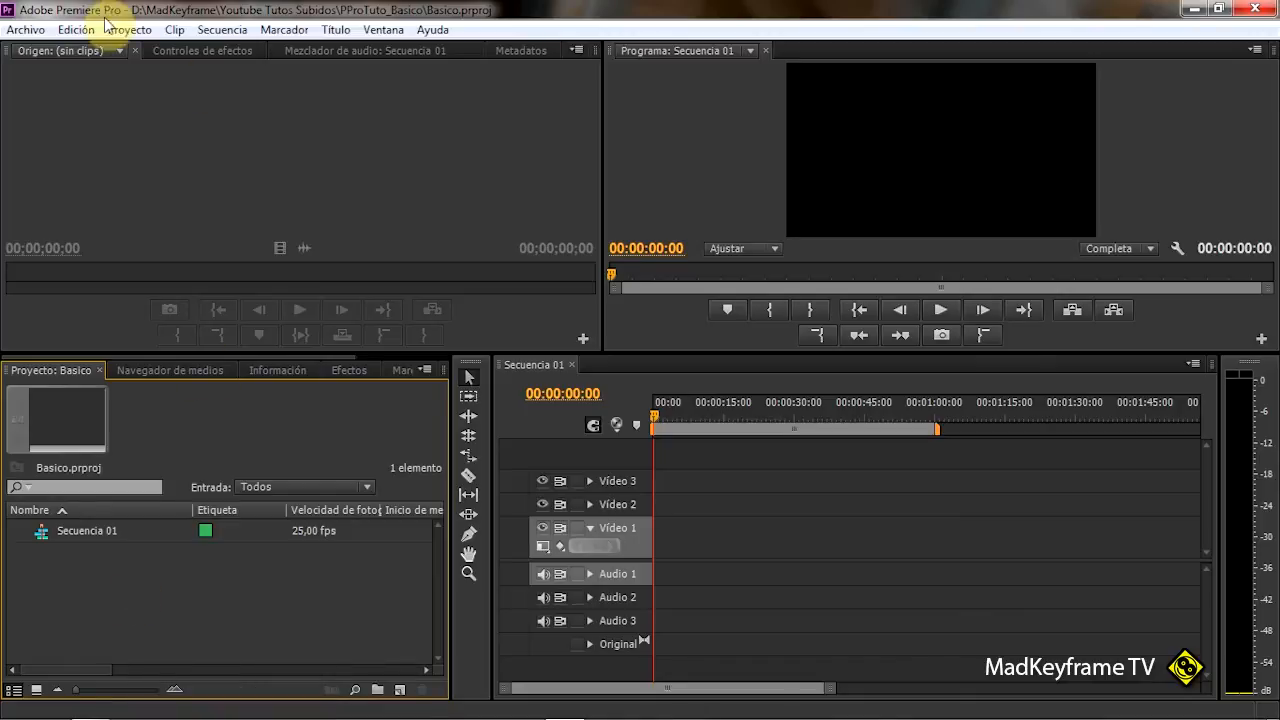
click(26, 30)
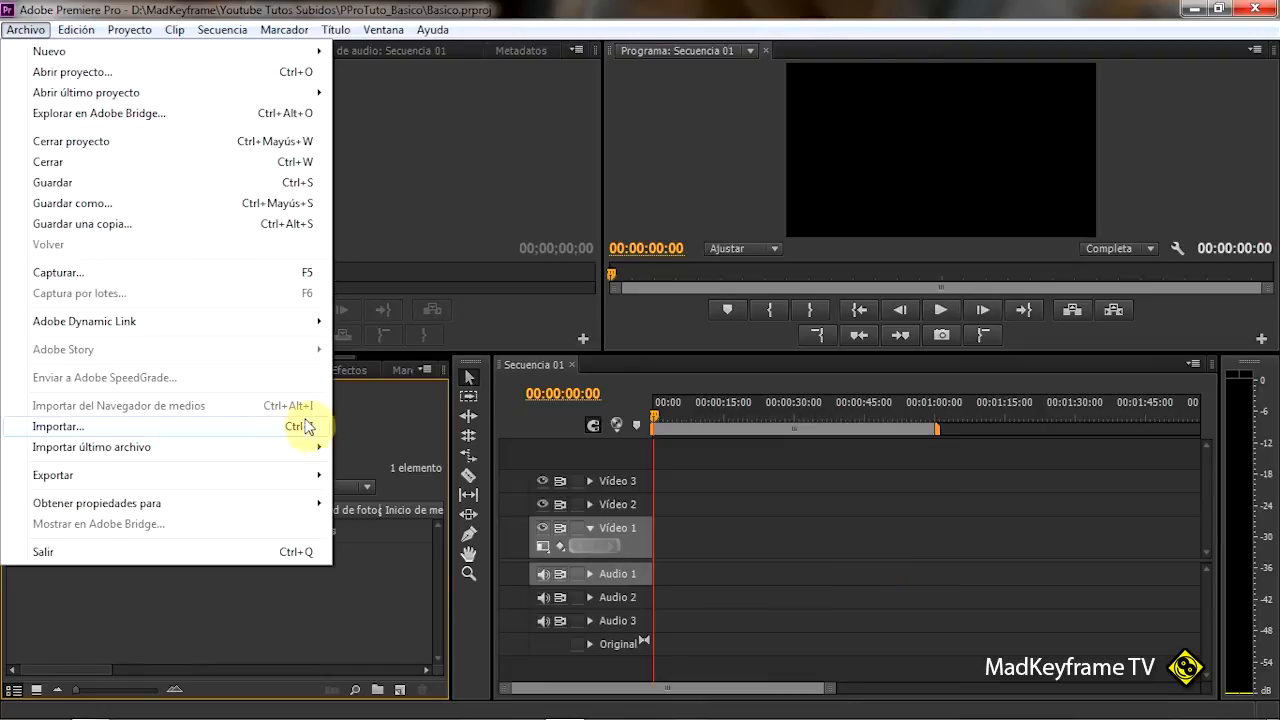
click(383, 608)
right_click(230, 599)
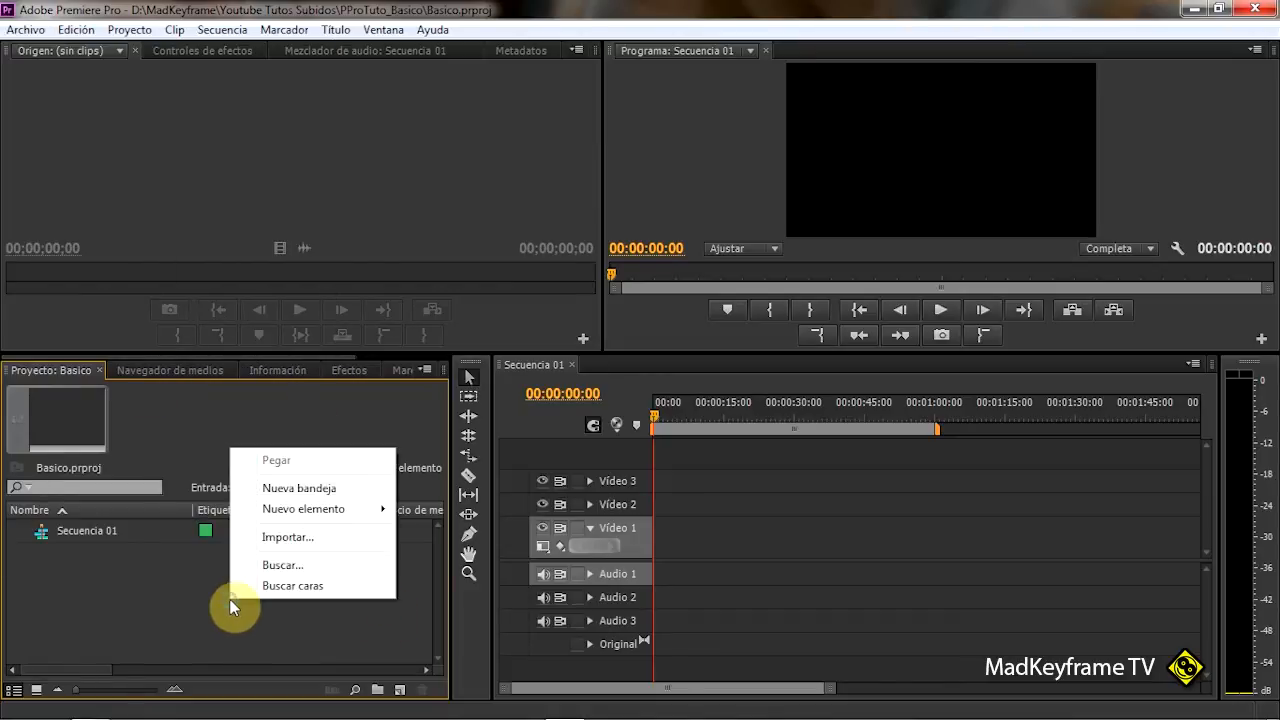
click(141, 587)
right_click(330, 185)
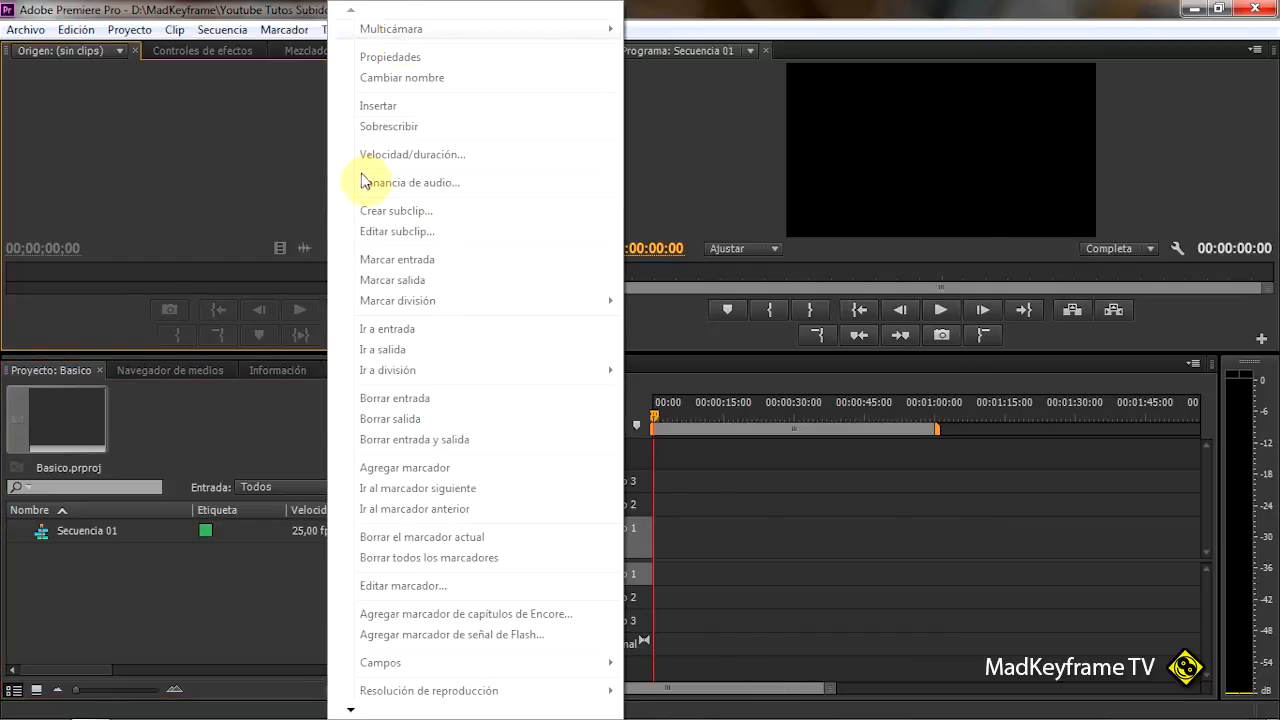
click(209, 590)
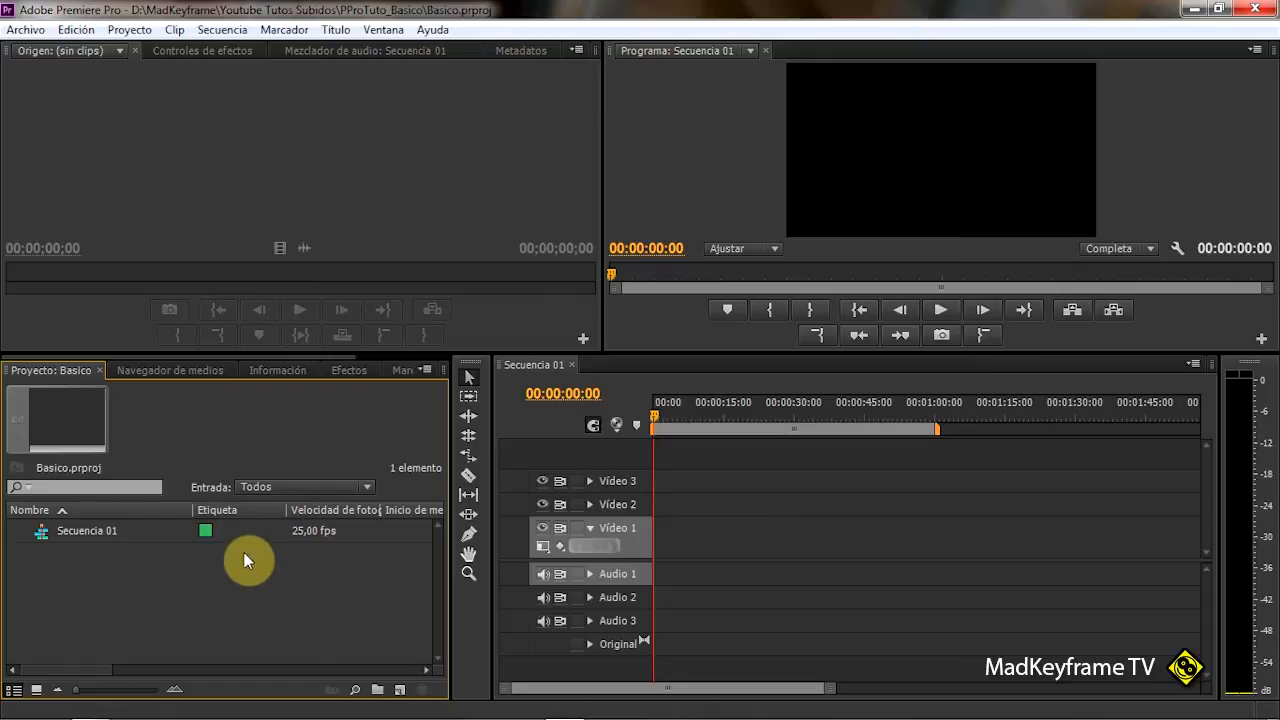
- Examine the panel options of the Project panel, Source monitor and Program monitor without changing any
click(426, 372)
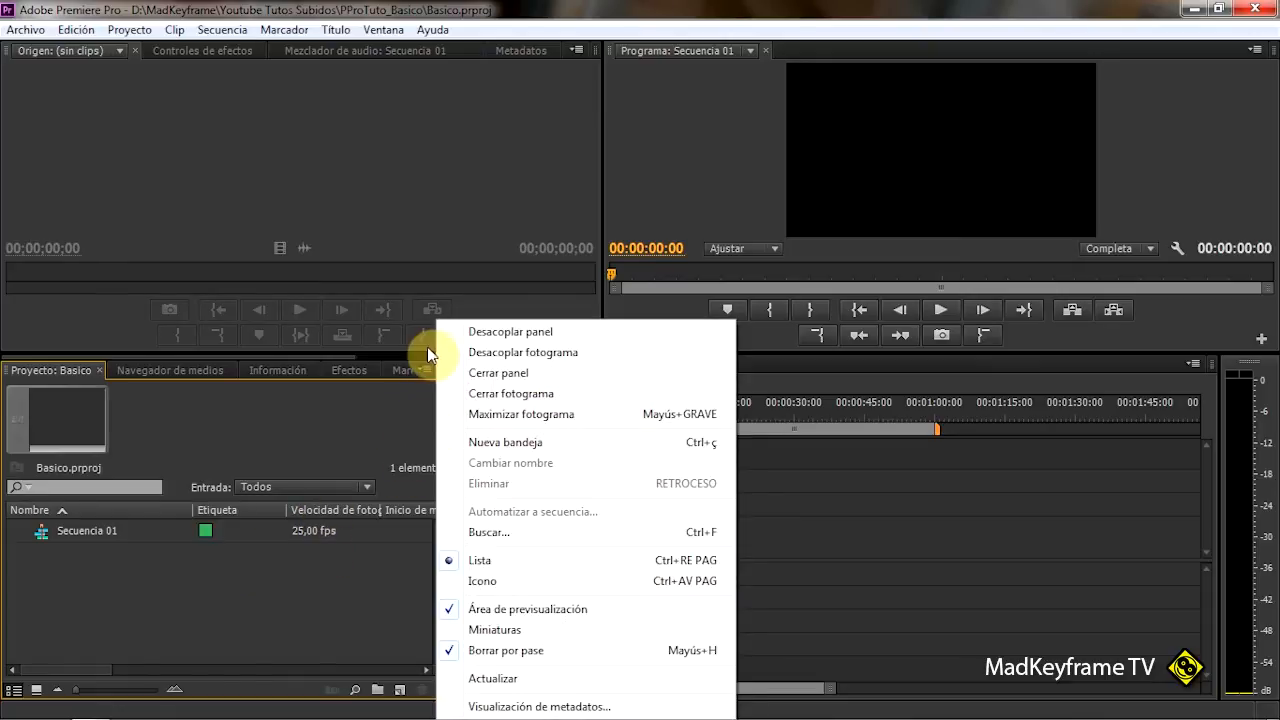
click(576, 50)
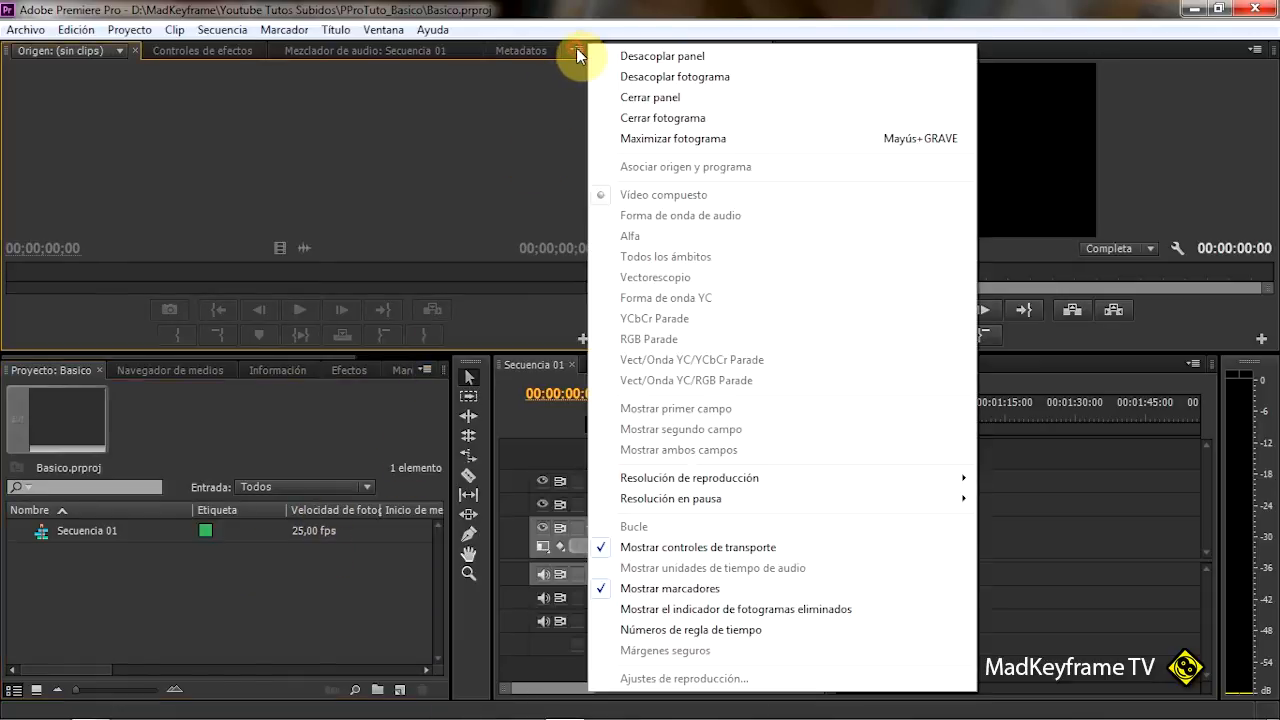
click(1254, 49)
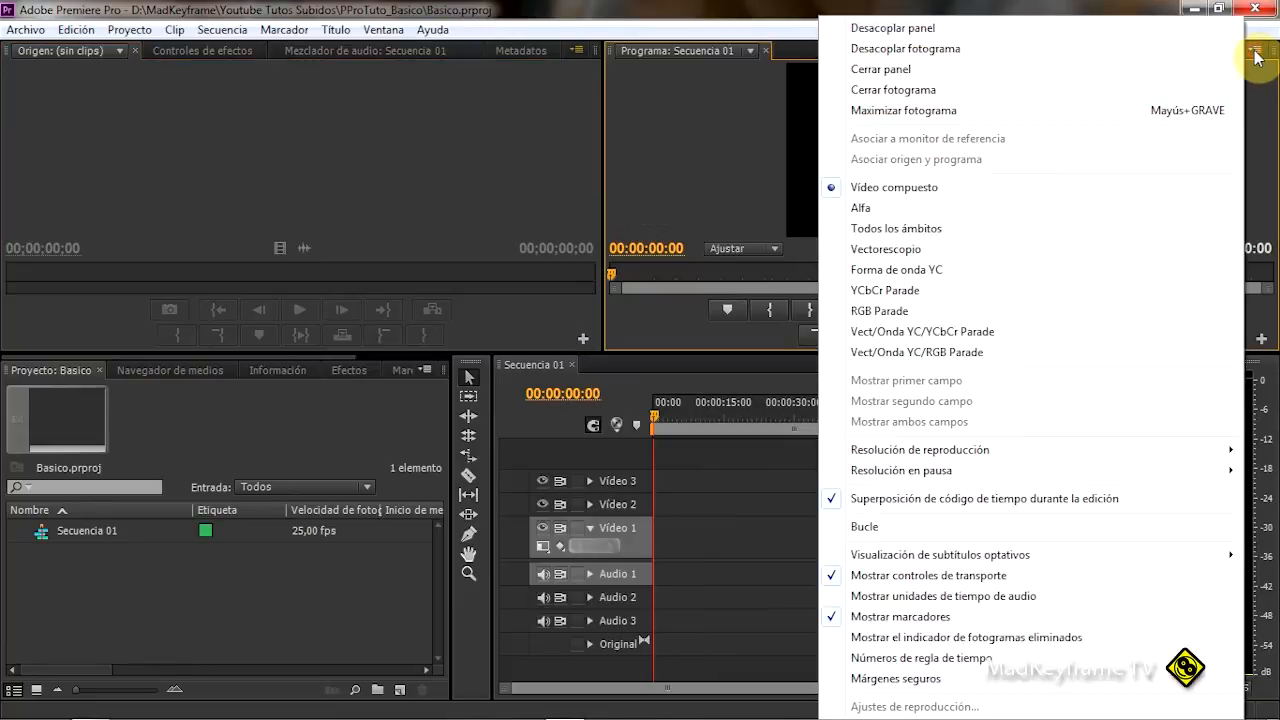
click(762, 488)
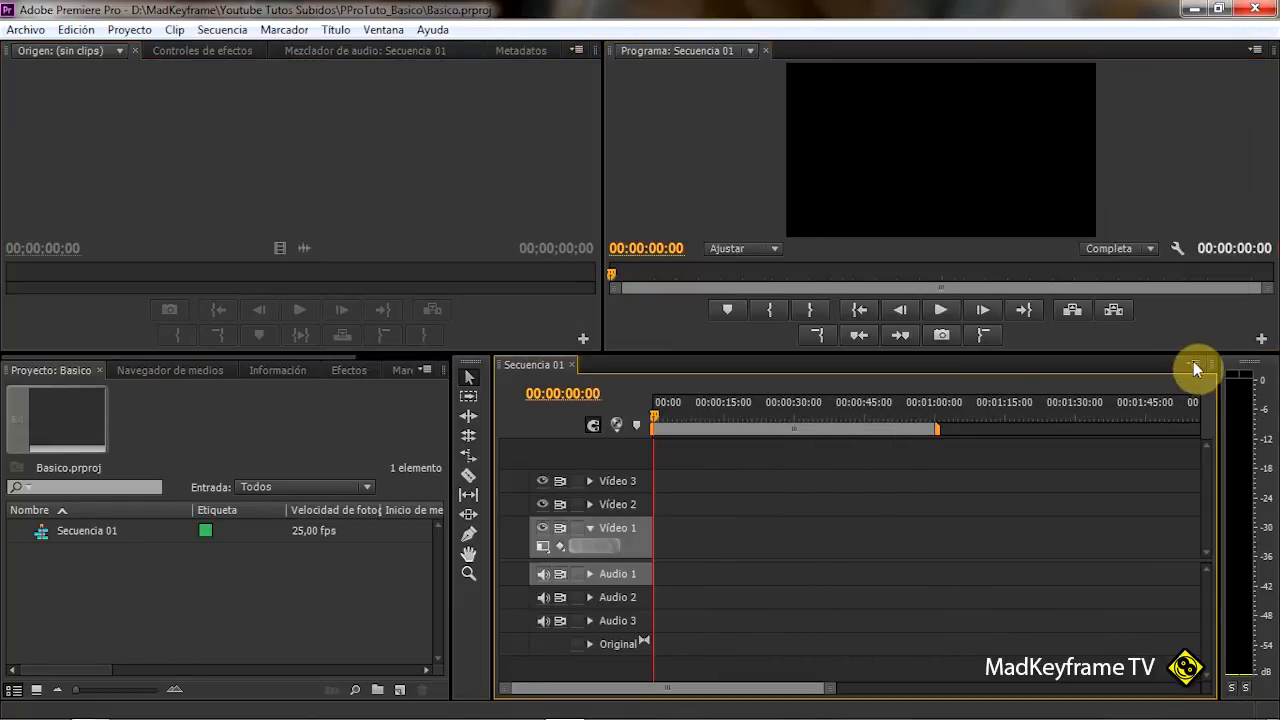
click(233, 582)
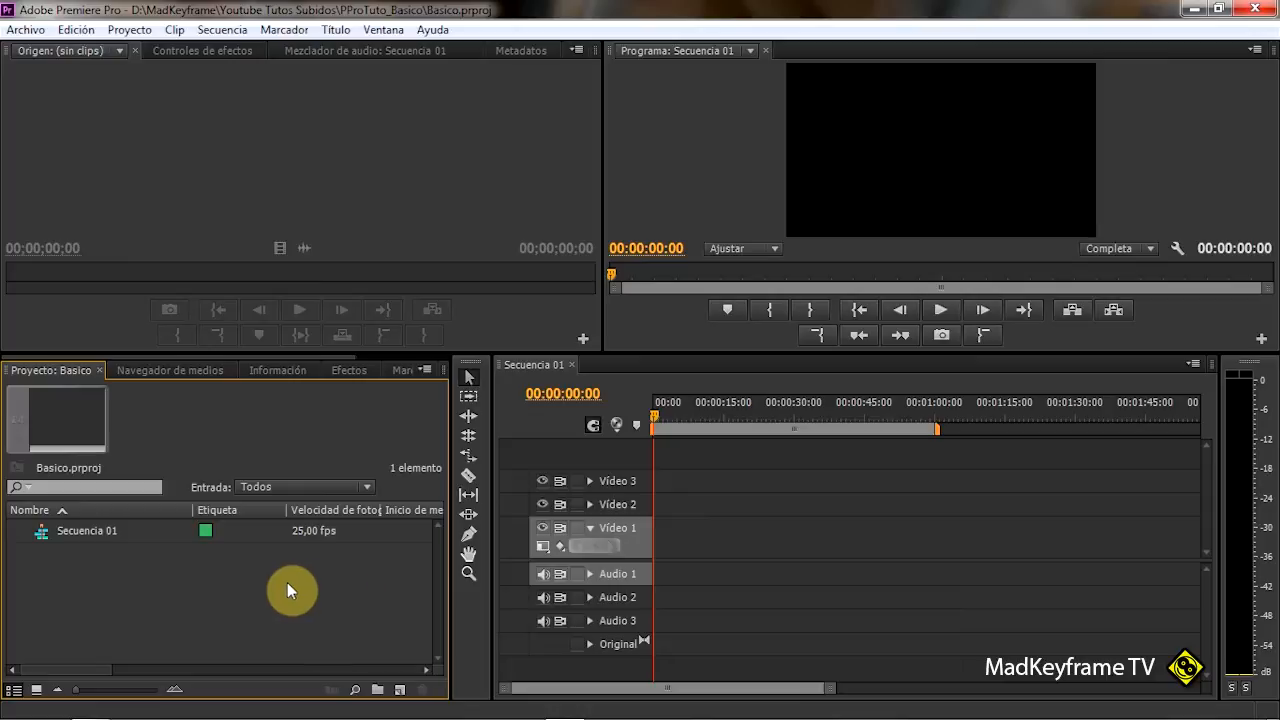
- Import the audio file Youtube_Brontosaurus.mp3 from the Musicas cc folder inside Recursos on drive D
right_click(214, 583)
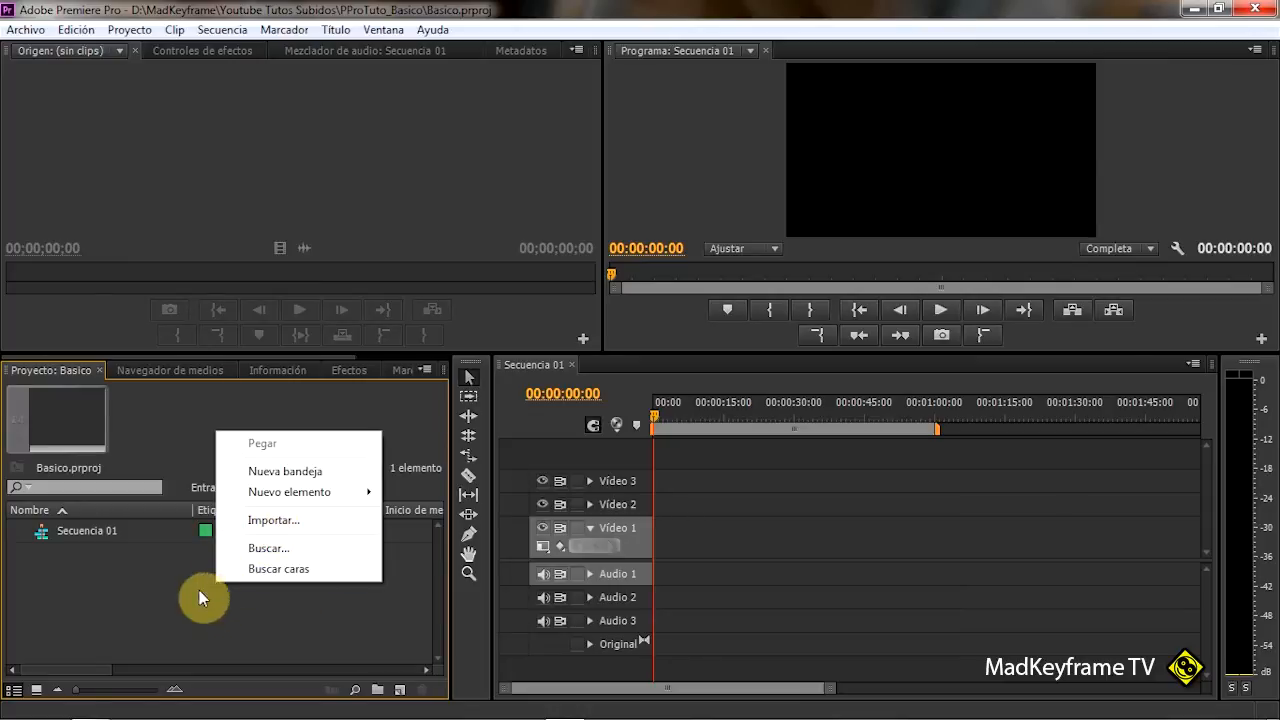
click(252, 522)
drag(443, 52, 553, 79)
click(296, 110)
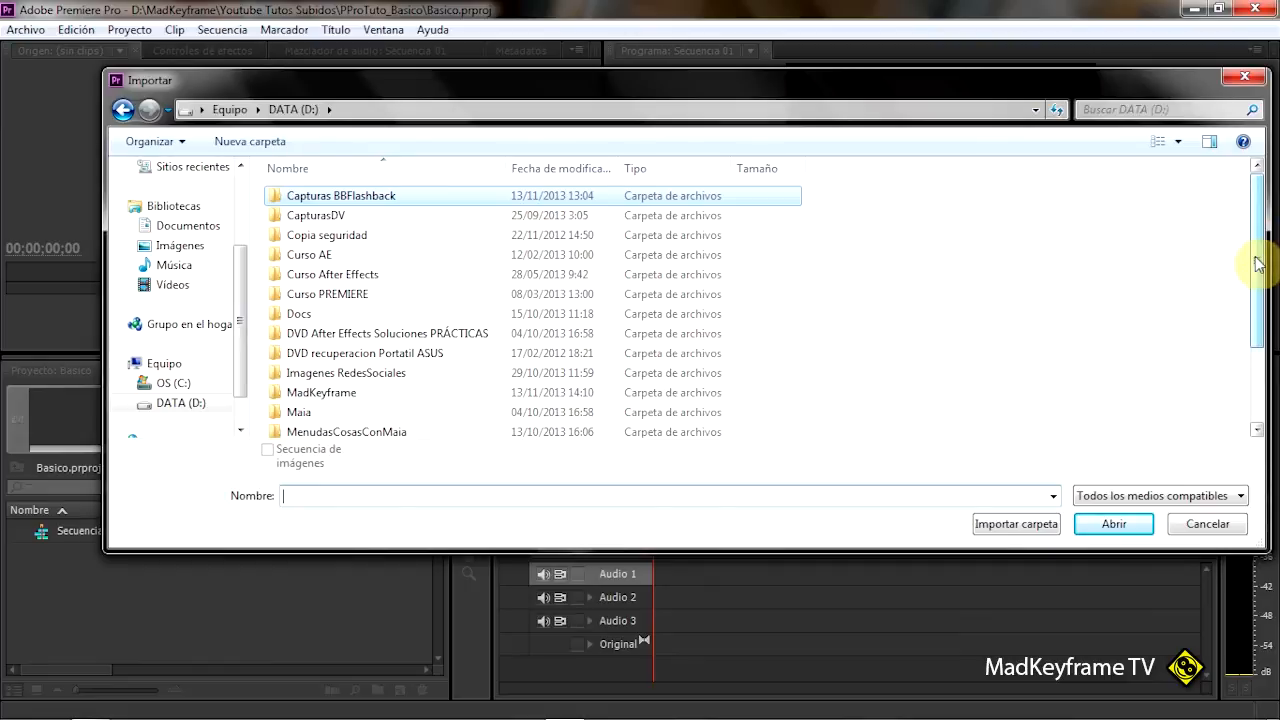
drag(1256, 258, 1253, 349)
double_click(316, 397)
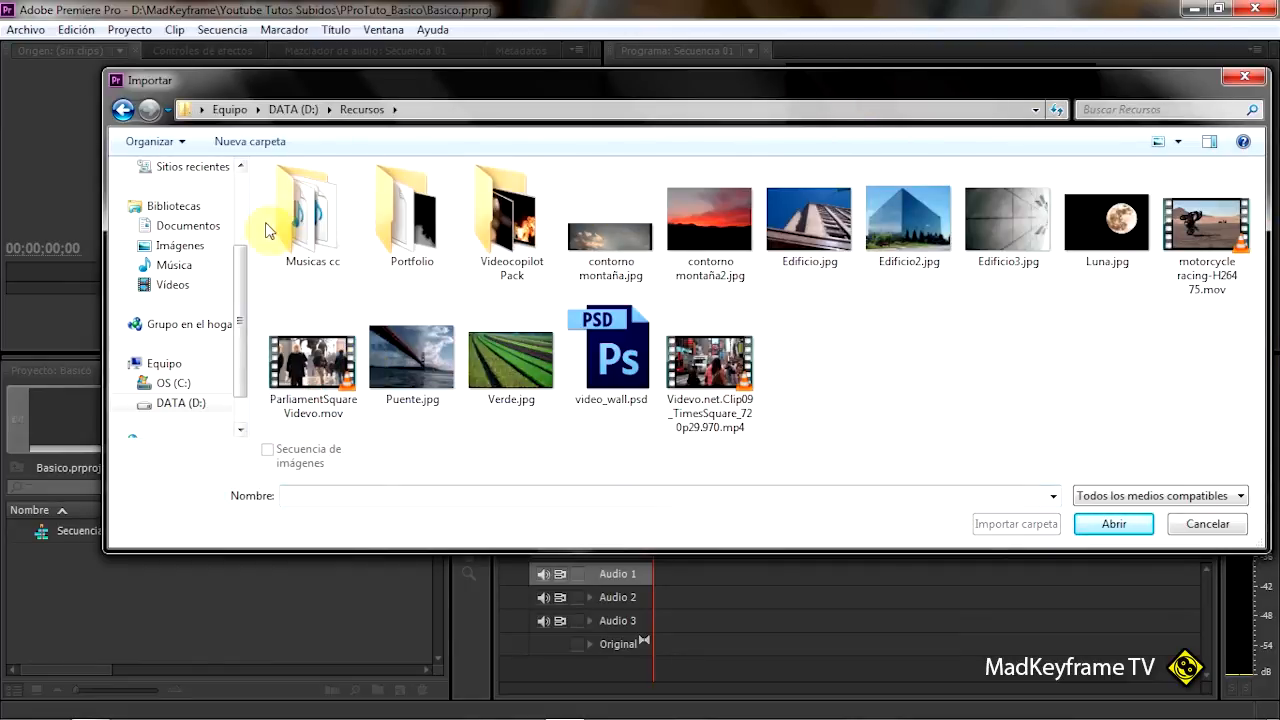
double_click(308, 222)
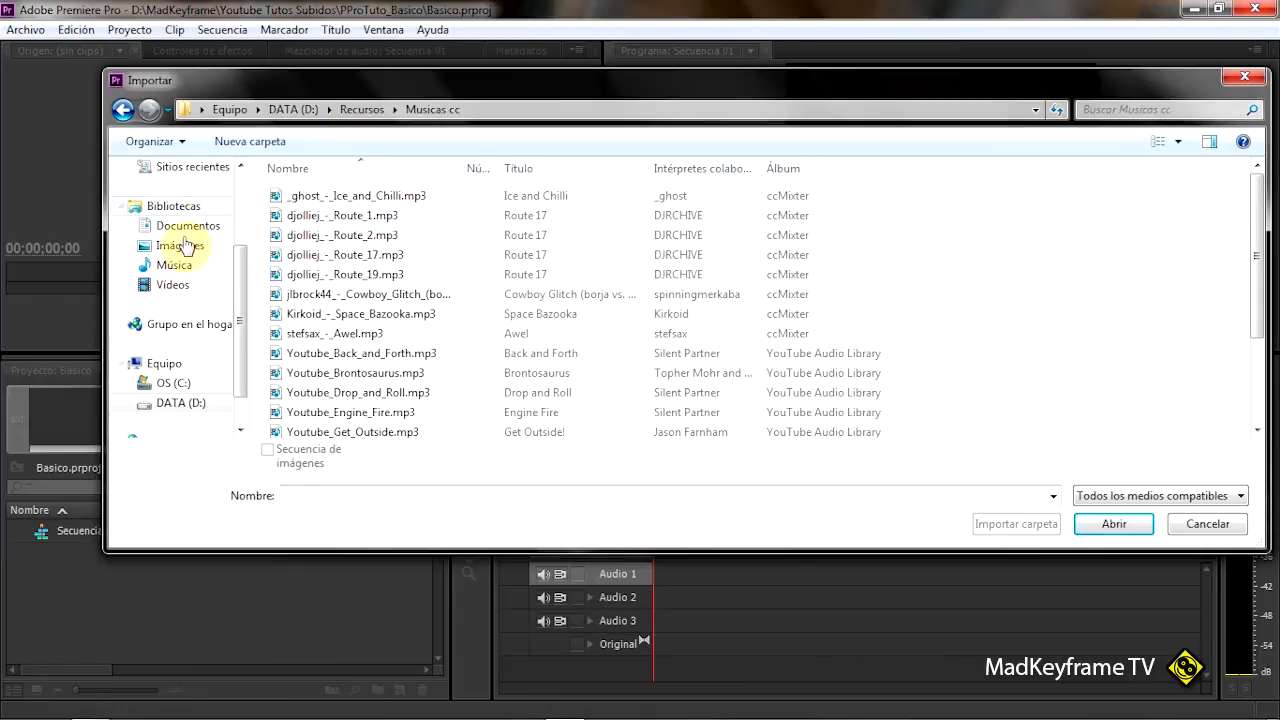
double_click(318, 378)
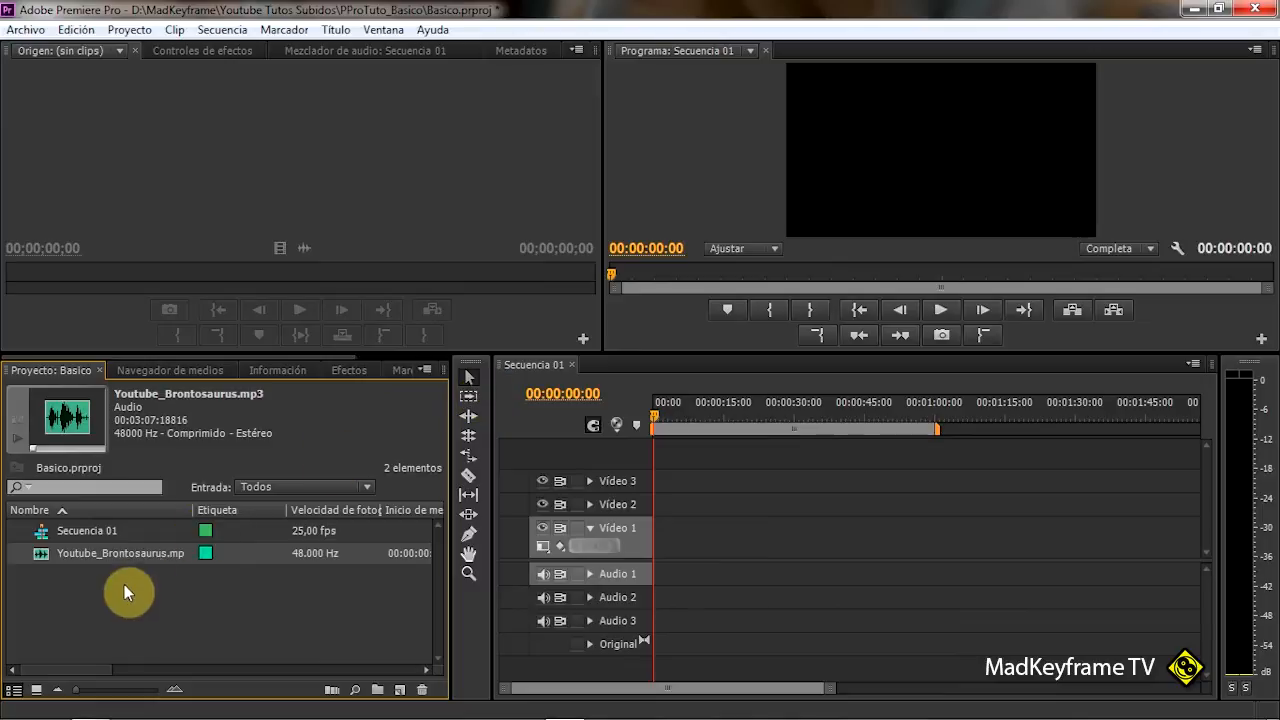
- Import the clips motorcycle racing-H264 75.mov, ParliamentSquareVidevo.mov and Videvo.net.Clip09_TimesSquare_720p29.970.mp4 from the Recursos folder
right_click(143, 600)
click(215, 530)
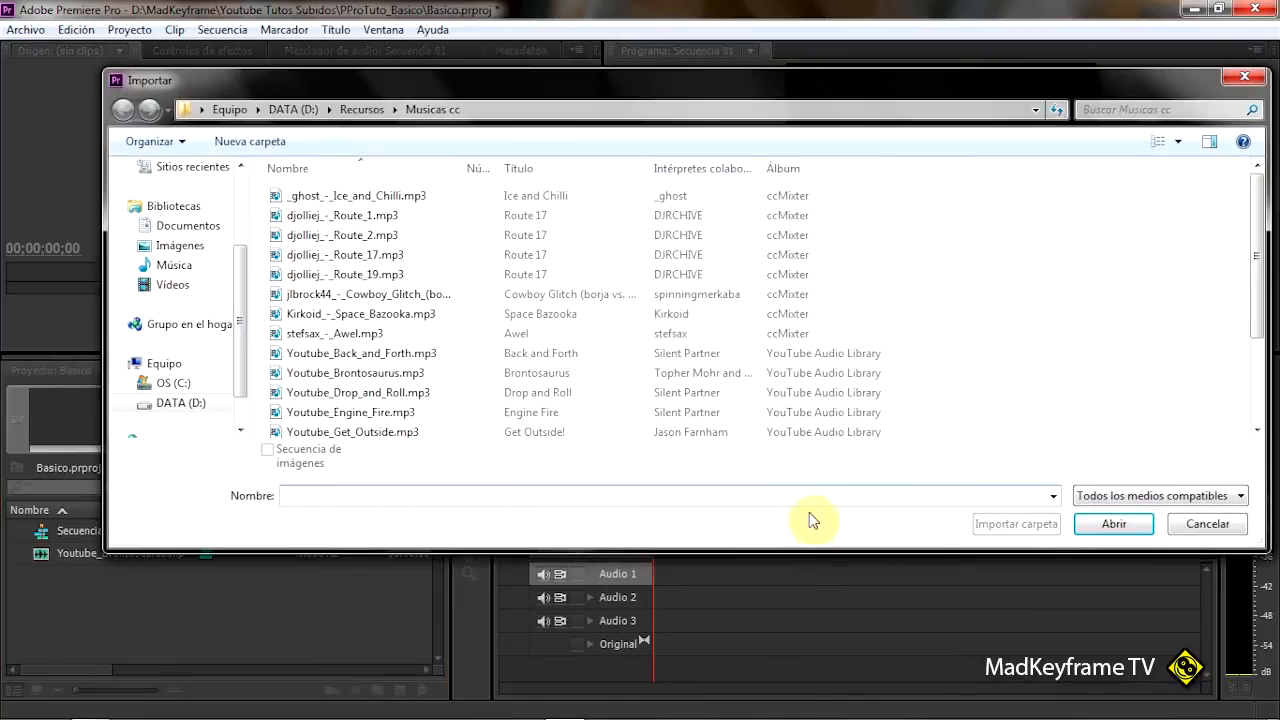
click(362, 110)
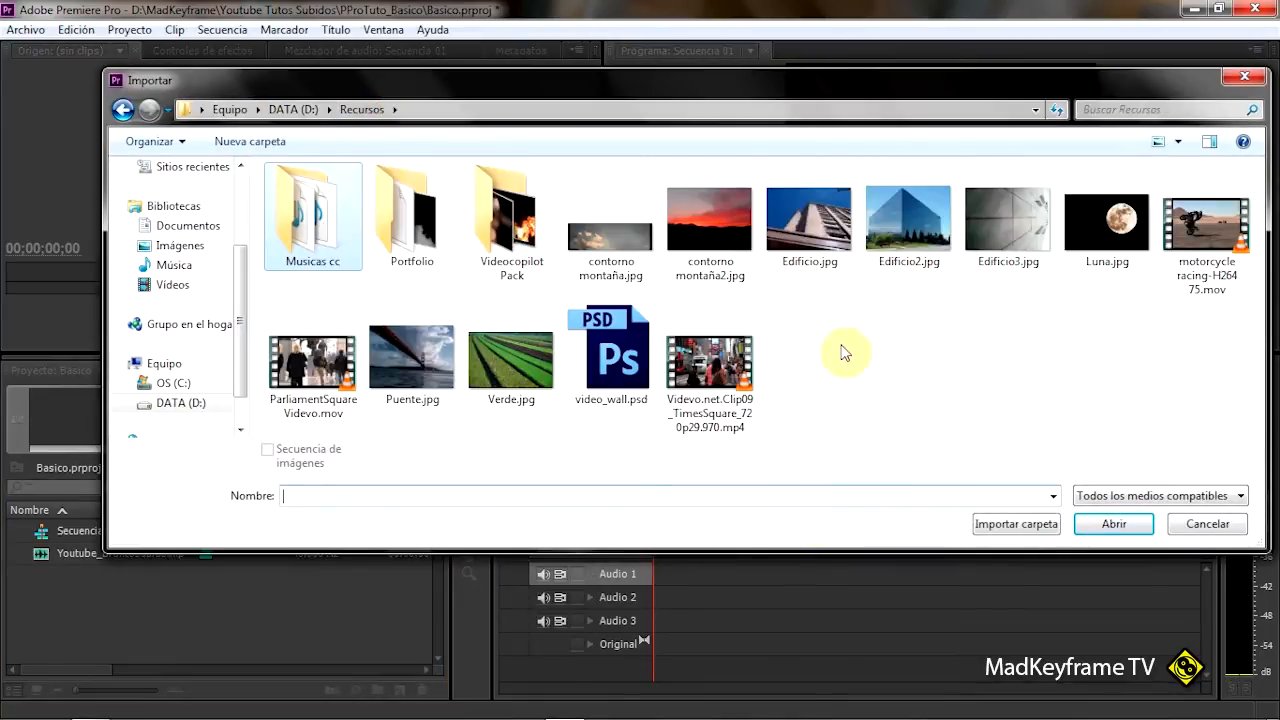
click(320, 368)
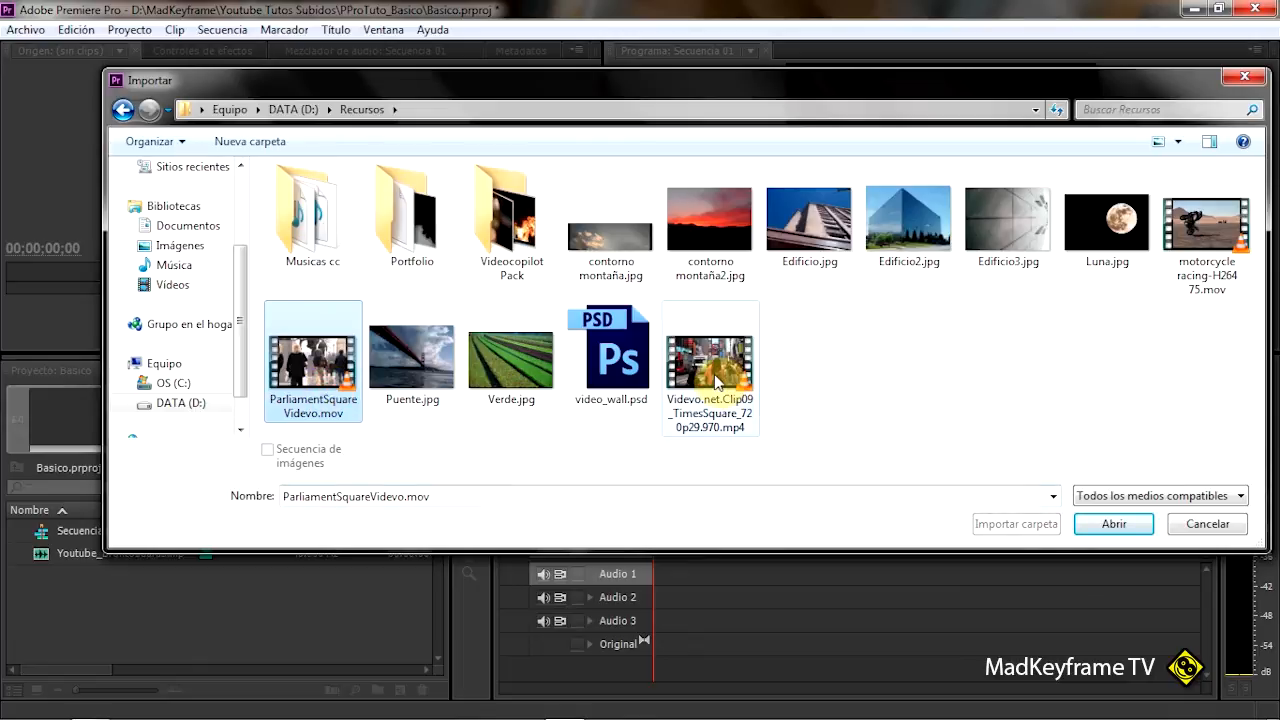
ctrl+click(748, 386)
ctrl+click(1225, 218)
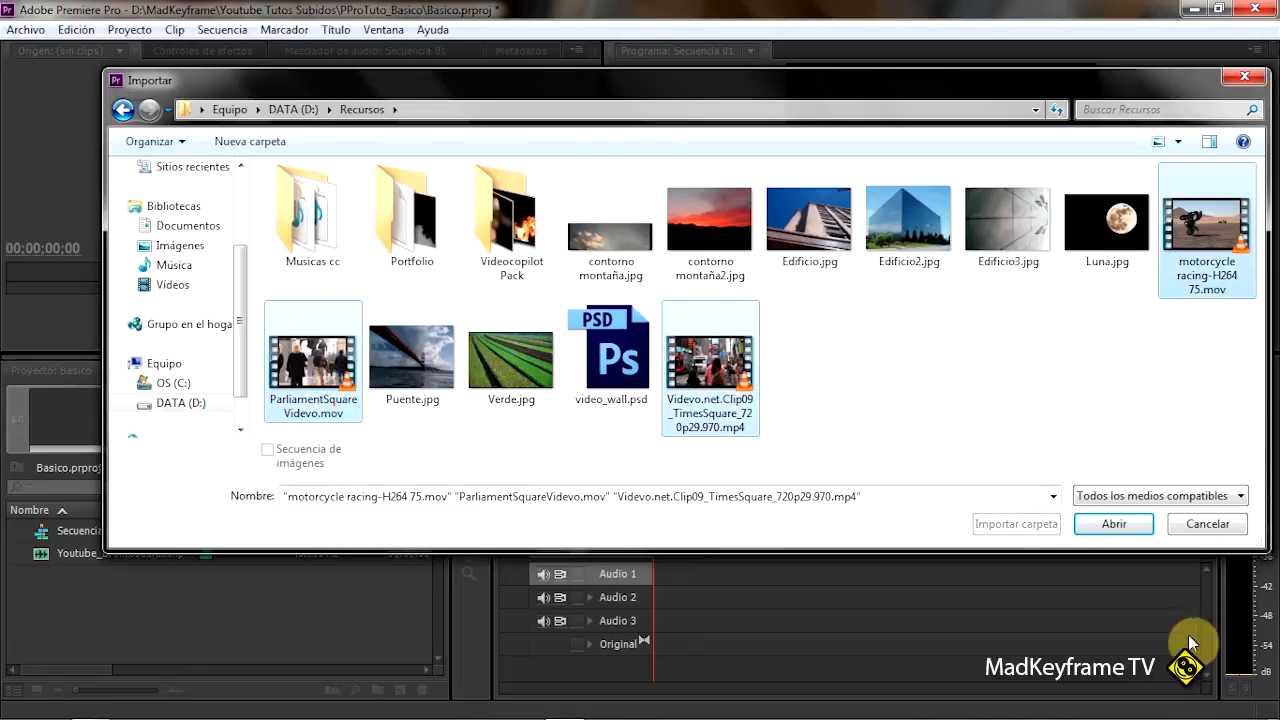
click(1112, 526)
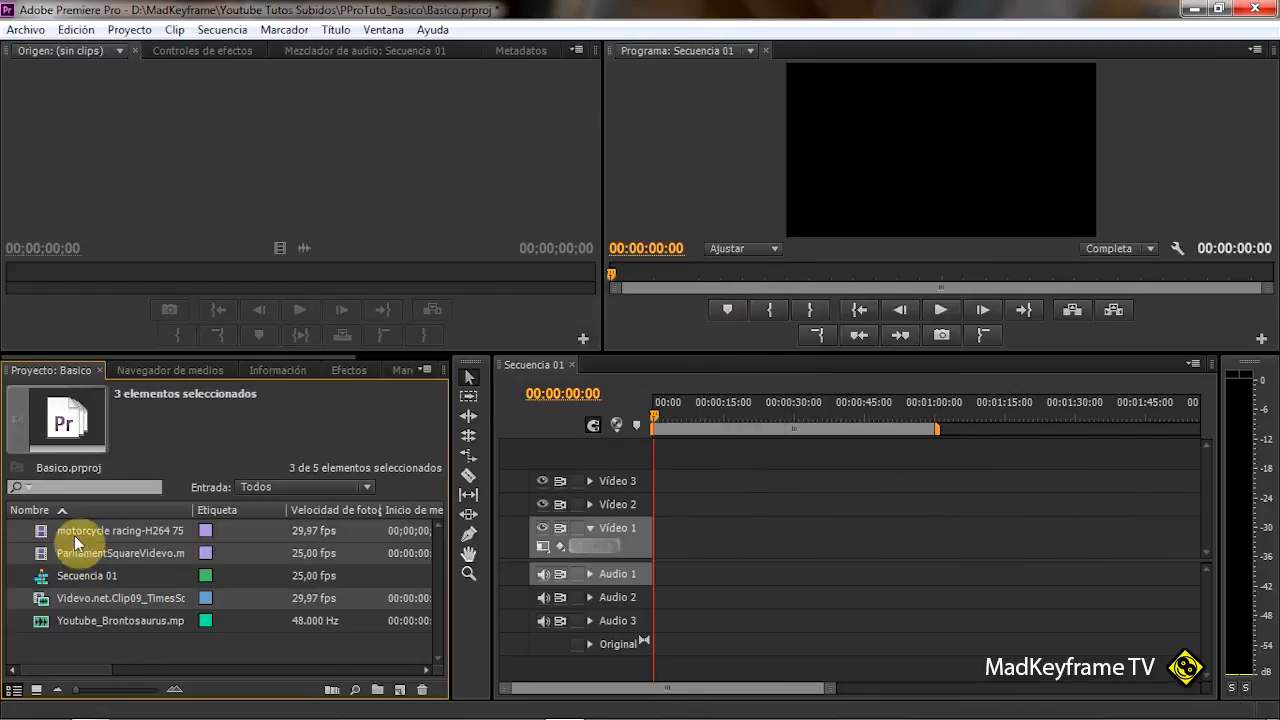
- Give the Project panel more height and import the images contorno montaña2.jpg, Verde.jpg and Puente.jpg from the Recursos folder
drag(278, 354, 280, 280)
right_click(157, 620)
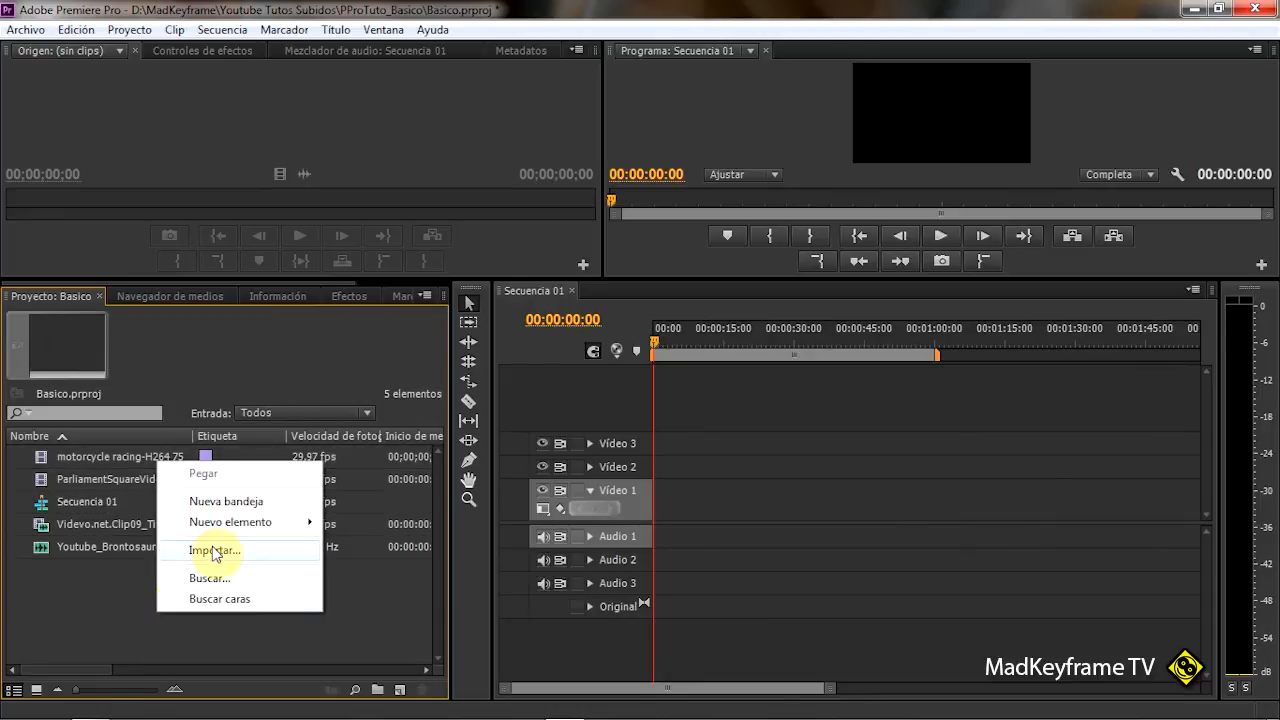
click(212, 552)
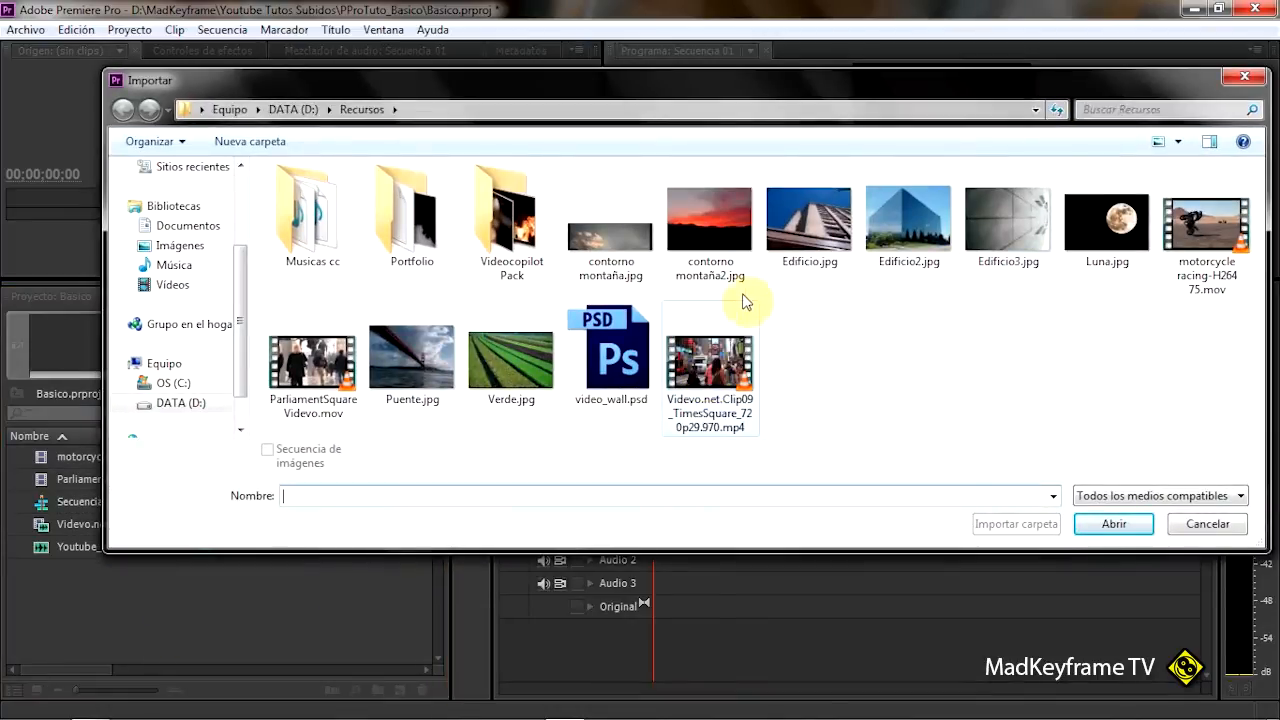
click(693, 240)
ctrl+click(508, 372)
ctrl+click(425, 385)
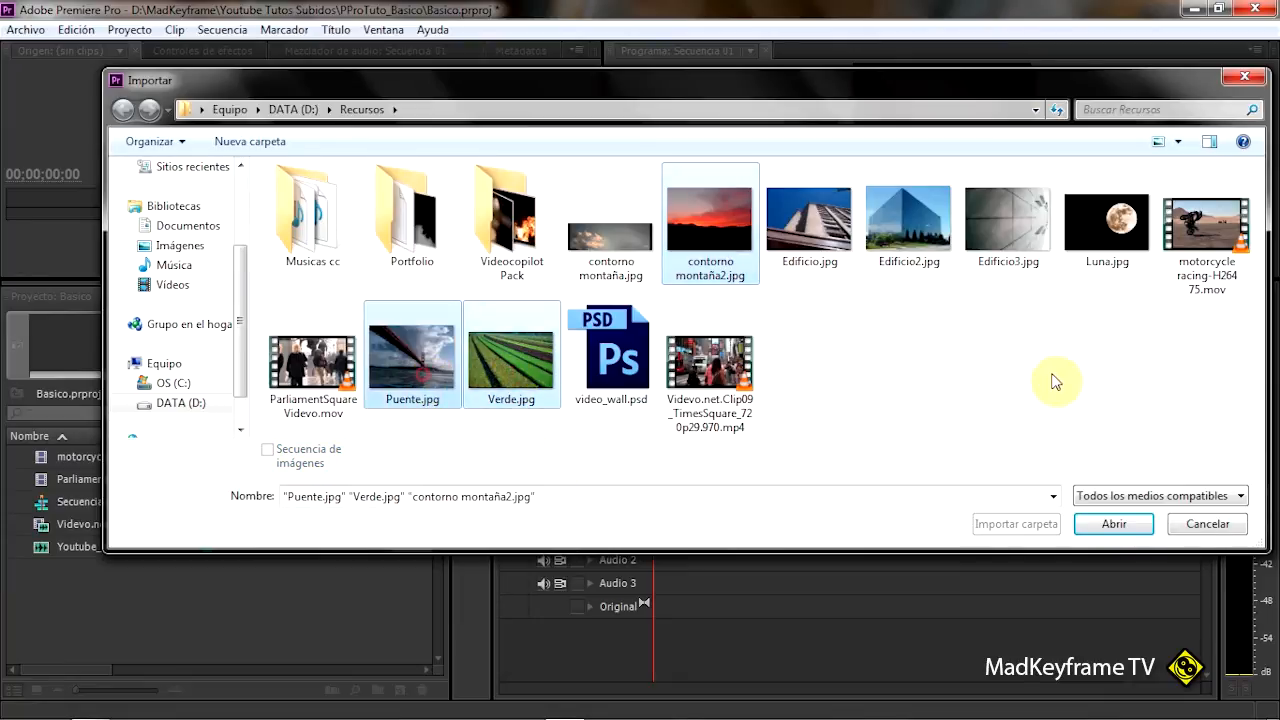
click(1113, 524)
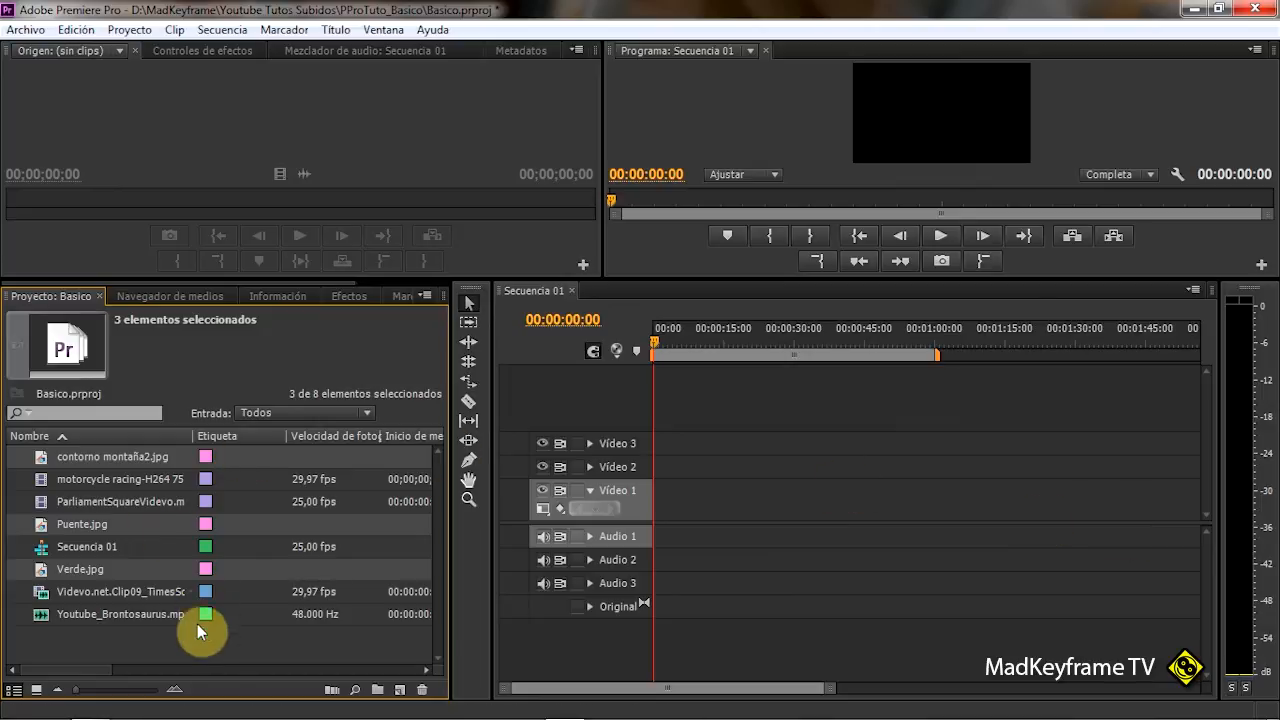
click(197, 637)
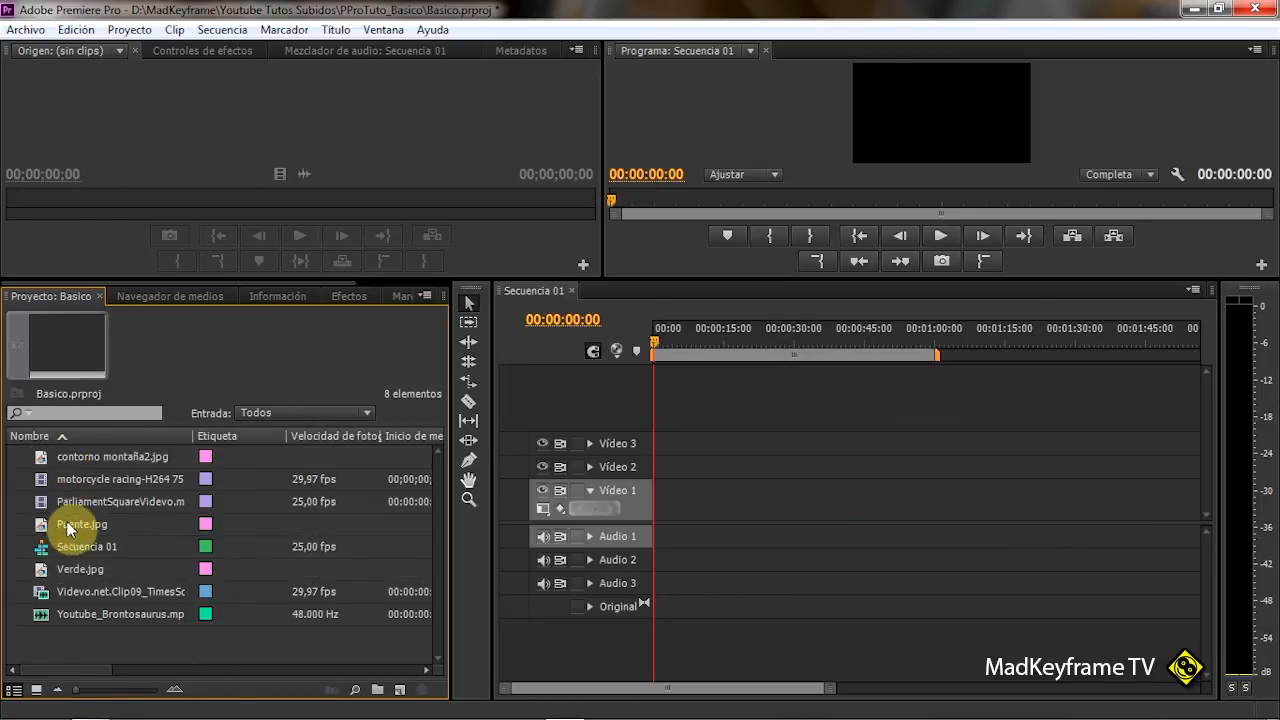
- Open contorno montaña2.jpg from the media browser's Recursos folder on drive D in the Source monitor, and give the monitors more height
click(154, 293)
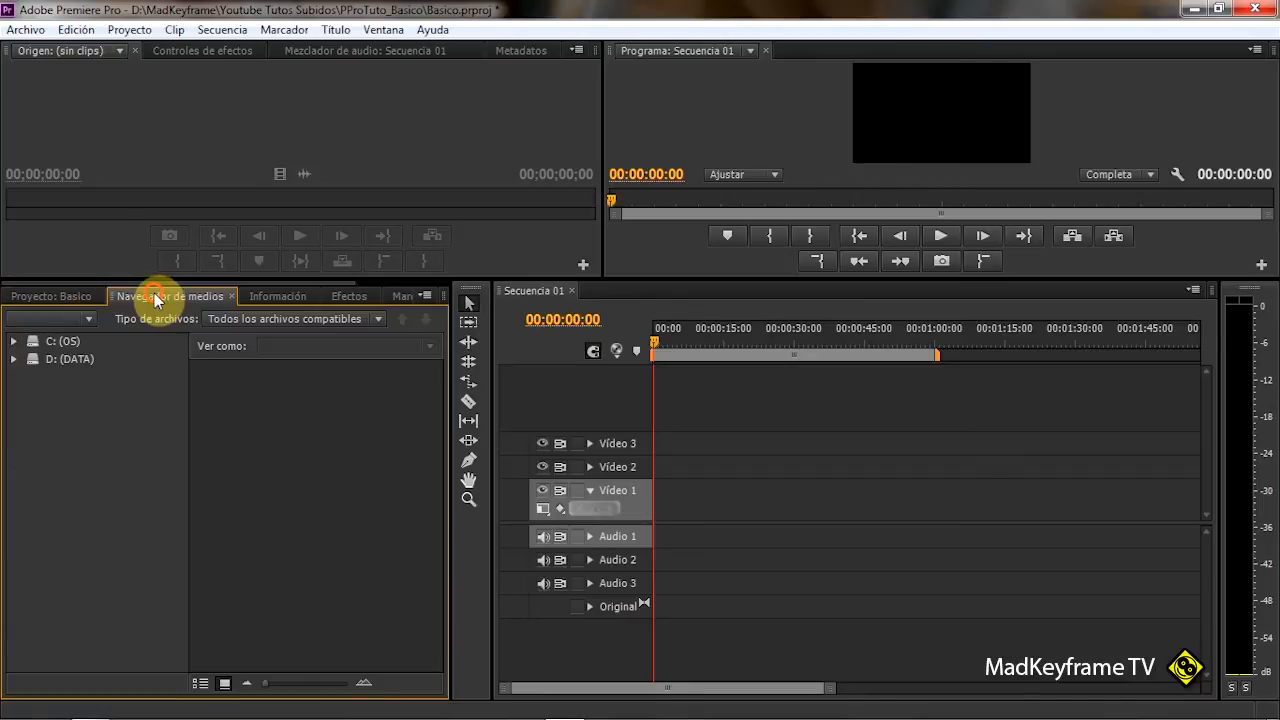
click(14, 358)
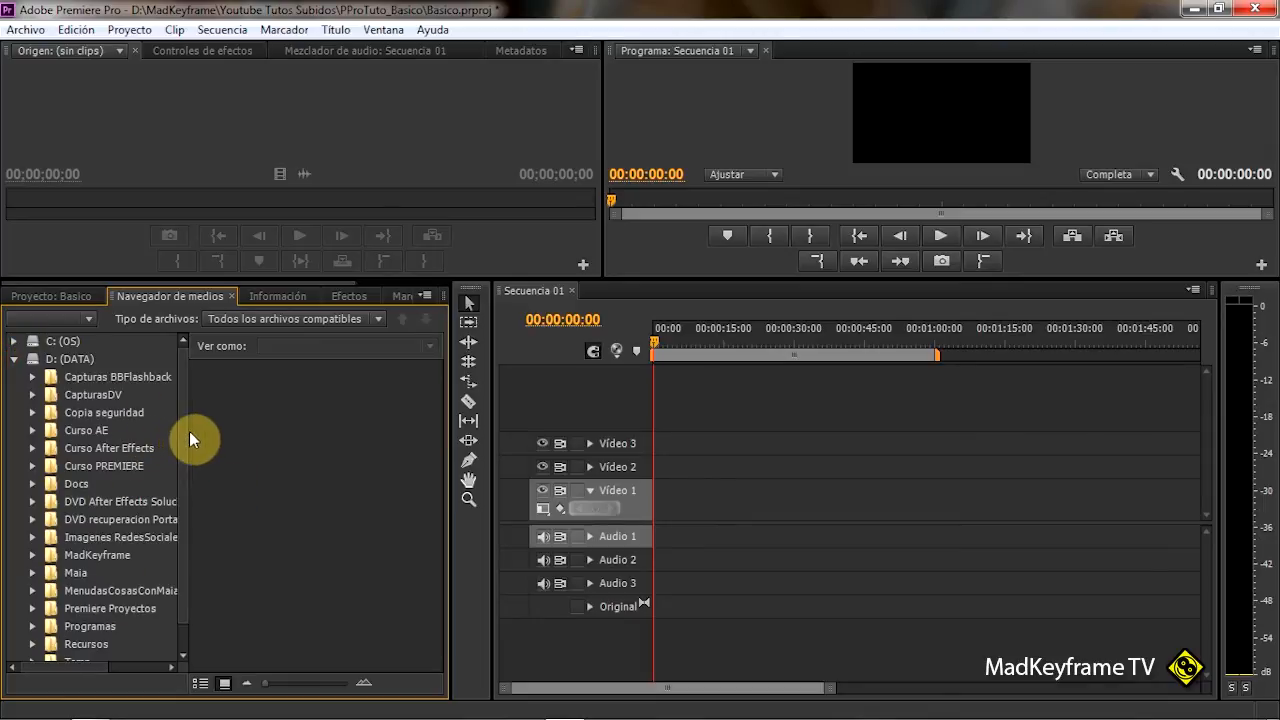
click(92, 646)
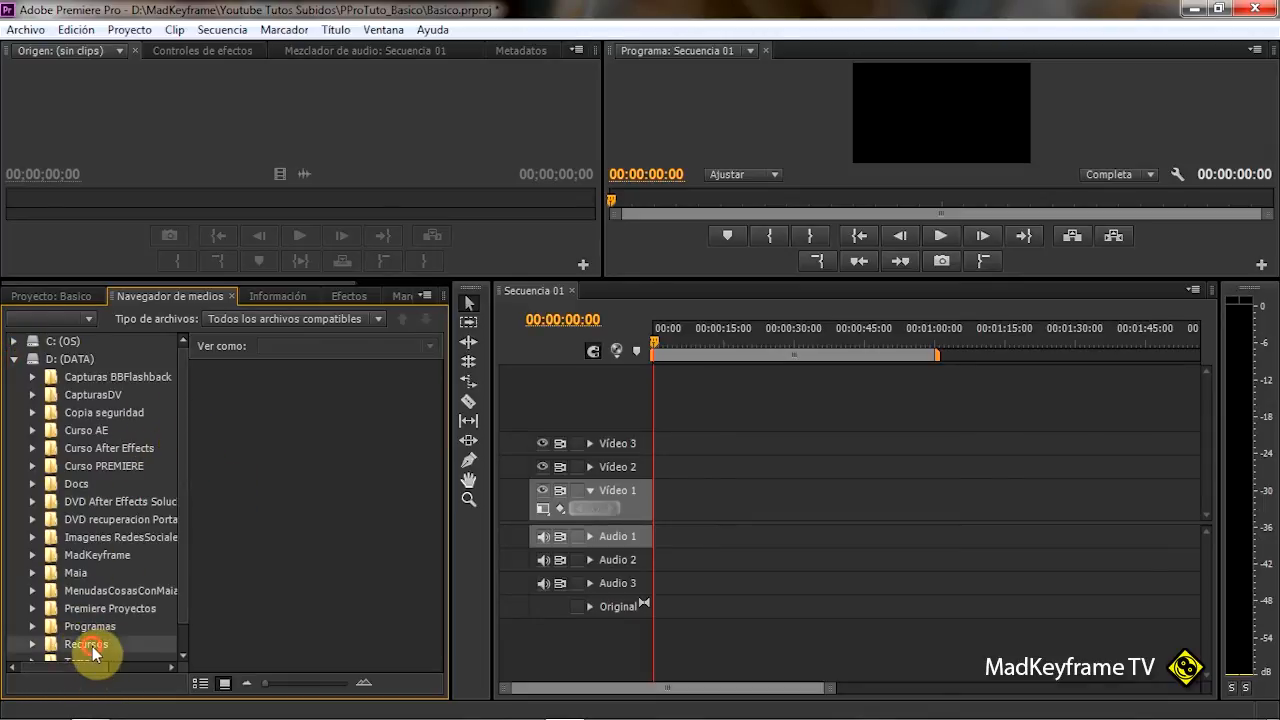
drag(436, 389, 436, 539)
drag(436, 586, 444, 387)
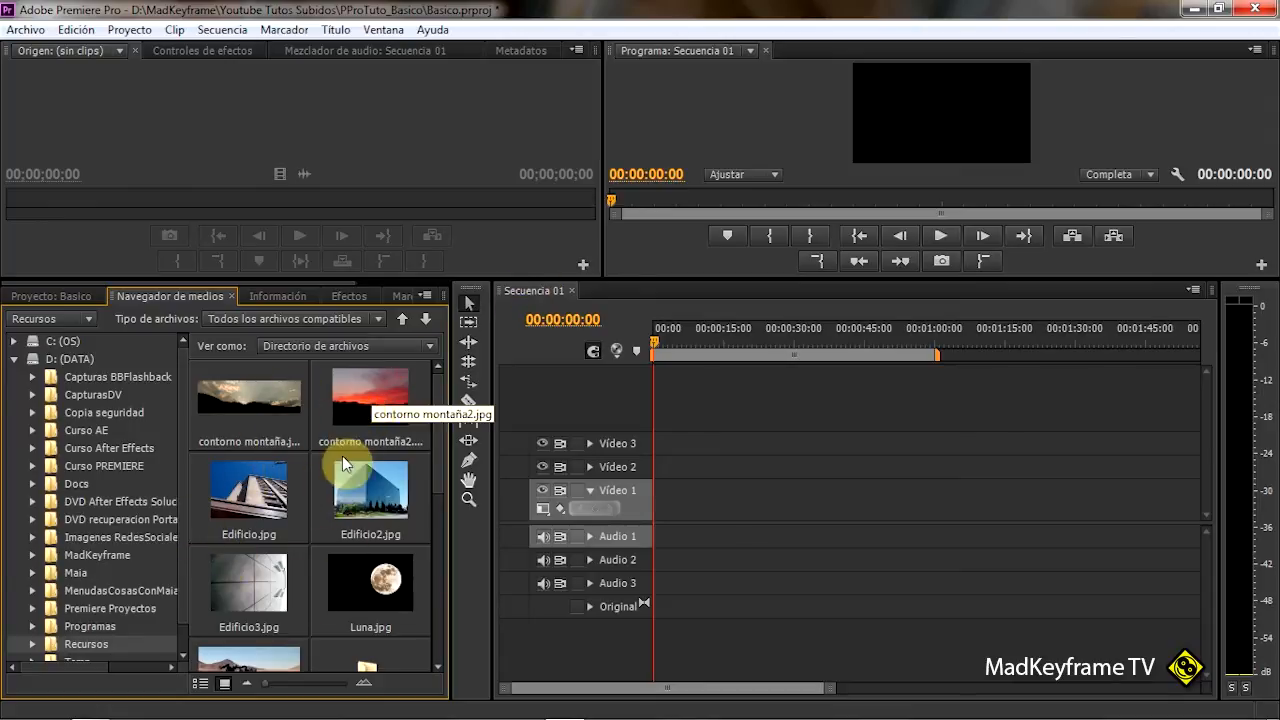
double_click(346, 414)
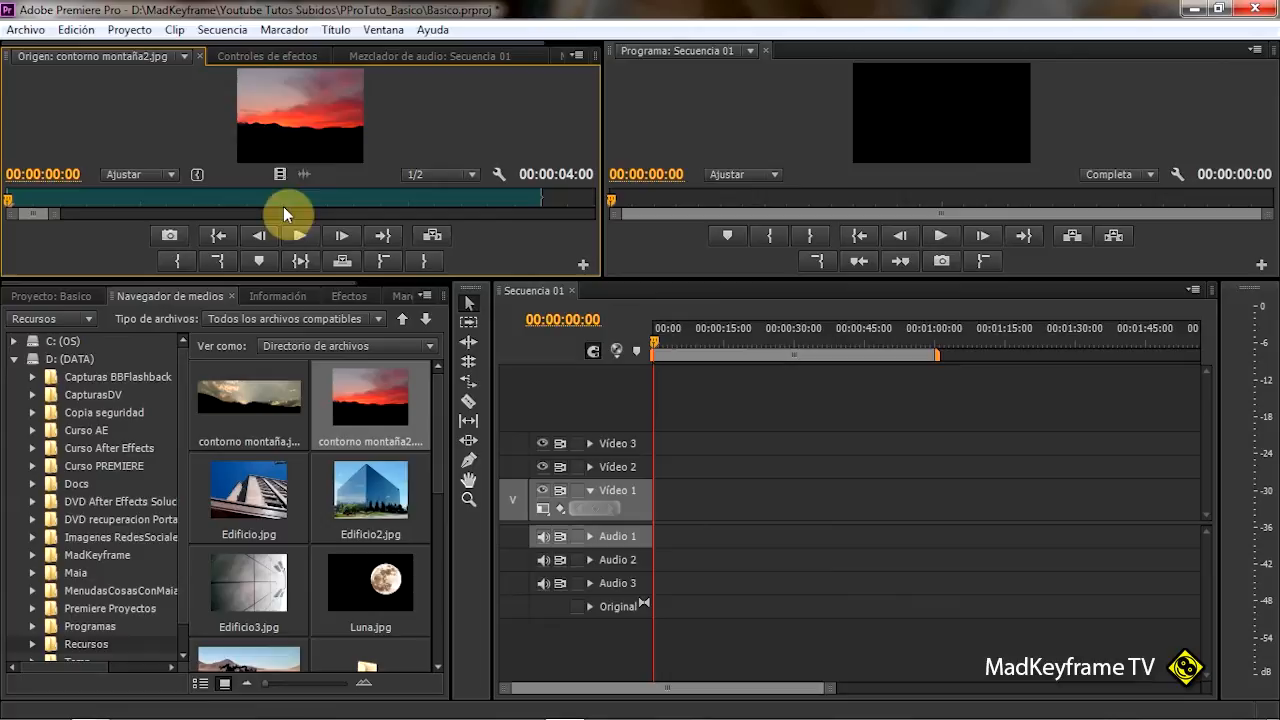
drag(122, 277, 123, 339)
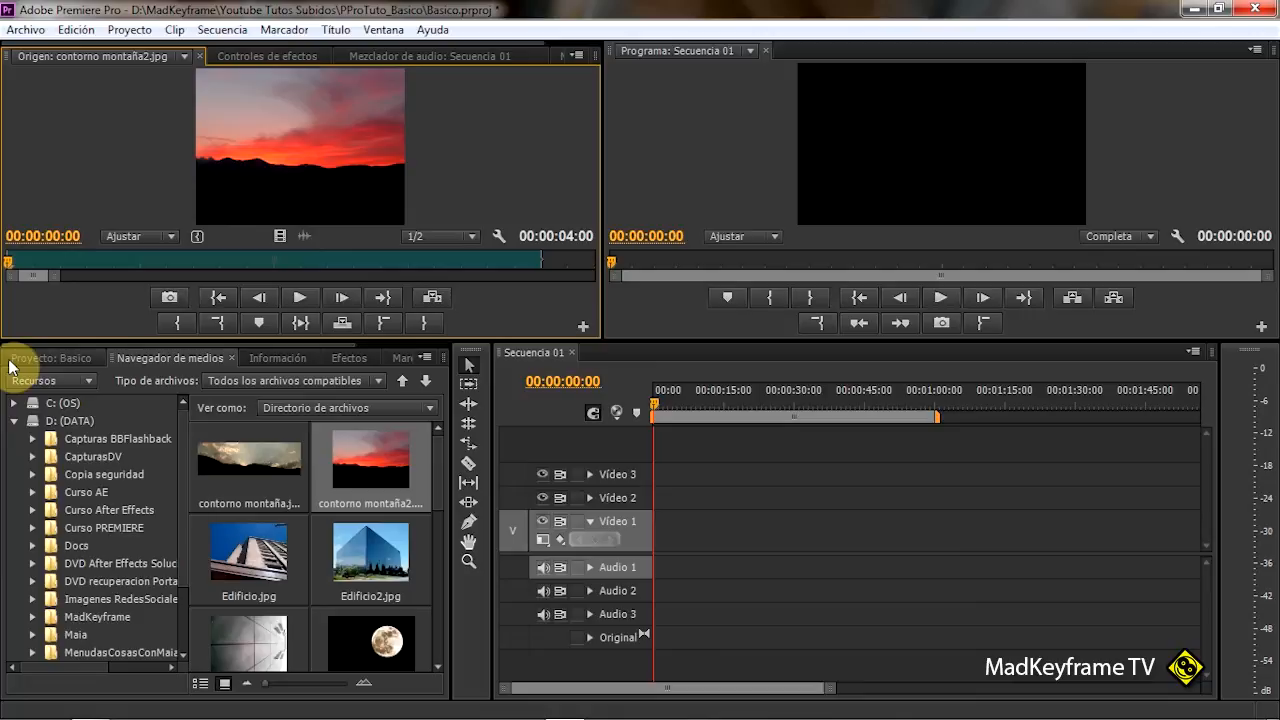
- Float the Project panel in its own window and add contorno montaña2.jpg to the project from the media browser
click(40, 358)
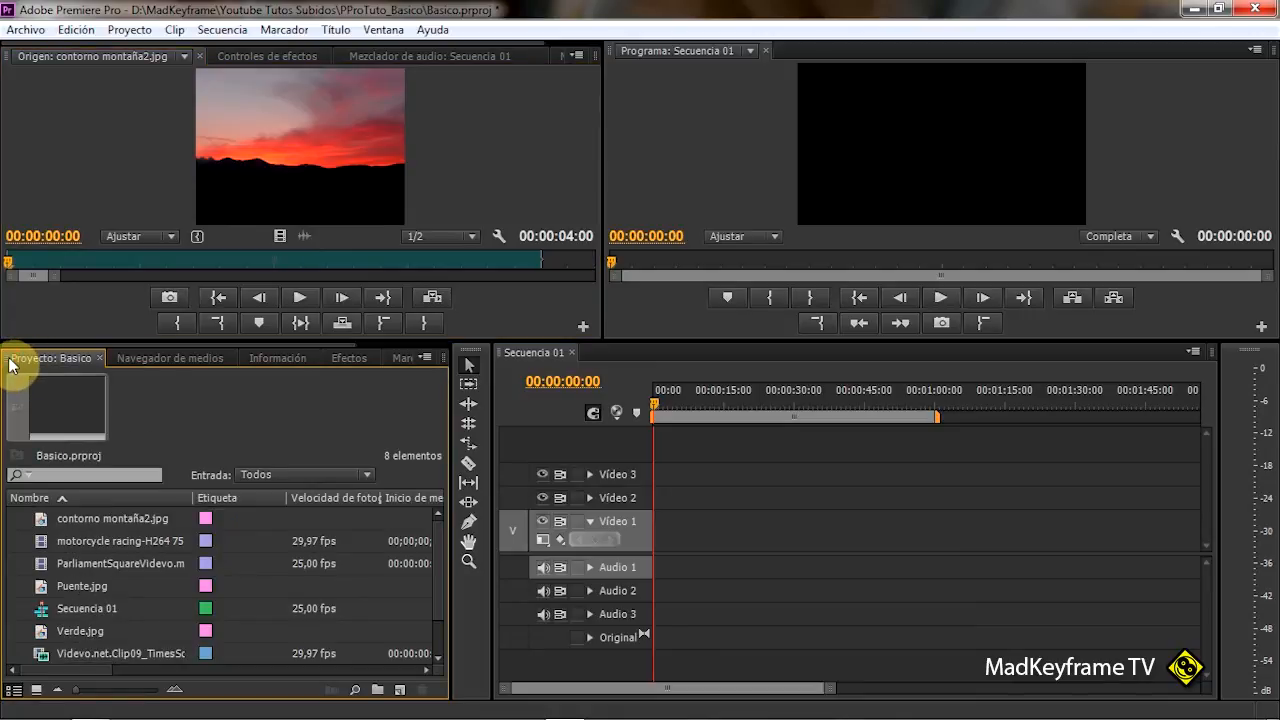
drag(12, 364, 526, 149)
drag(664, 127, 669, 166)
drag(956, 391, 946, 470)
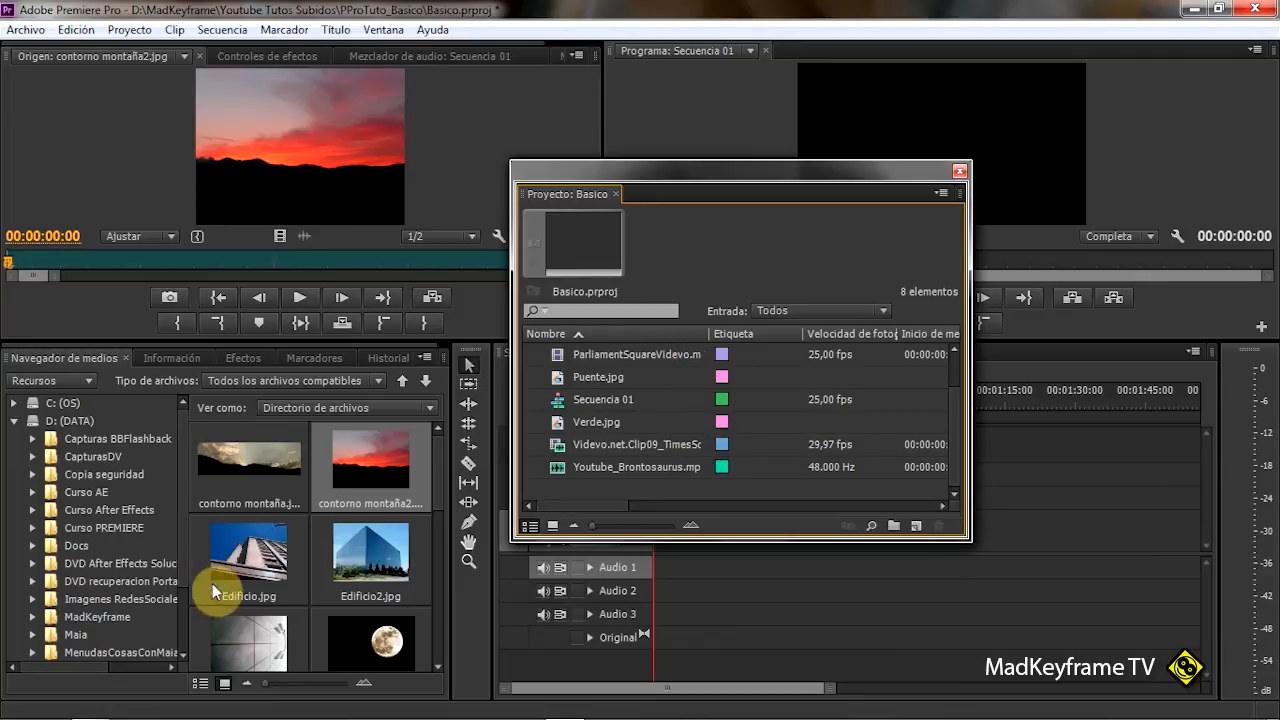
drag(367, 464, 600, 494)
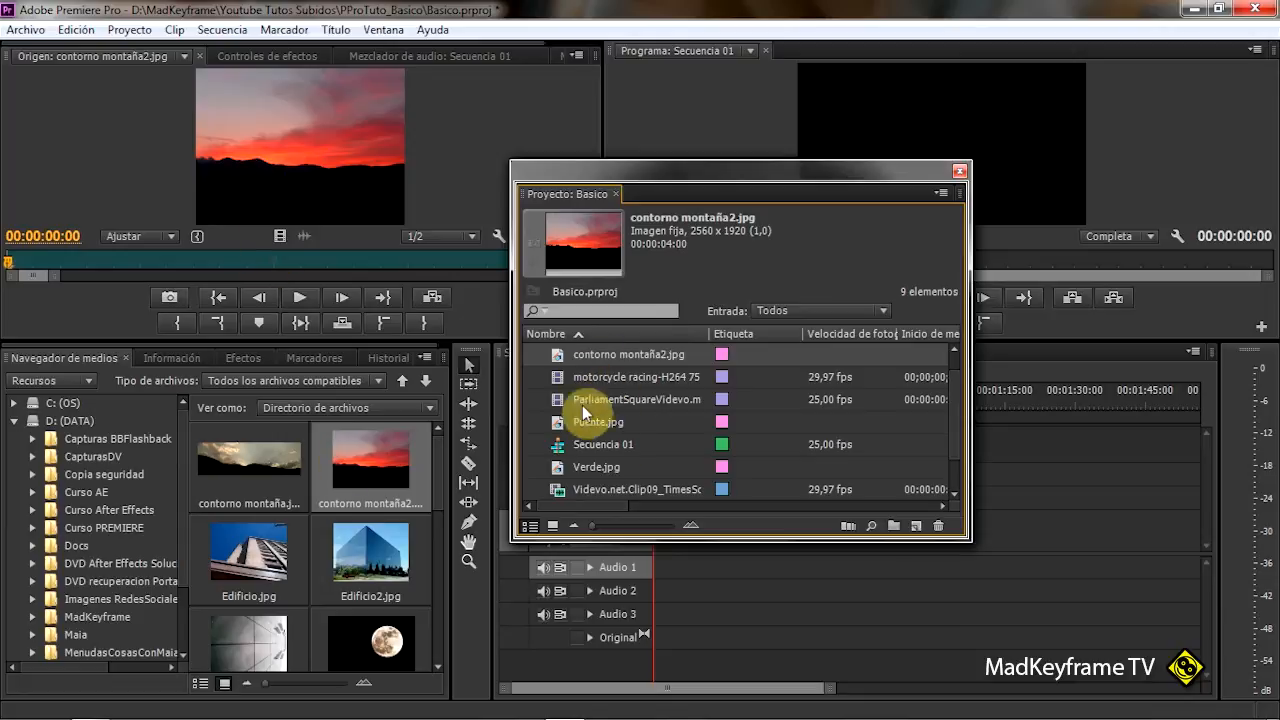
- Make the Source monitor, the floating Project panel and the timeline the active panel in turn
click(286, 164)
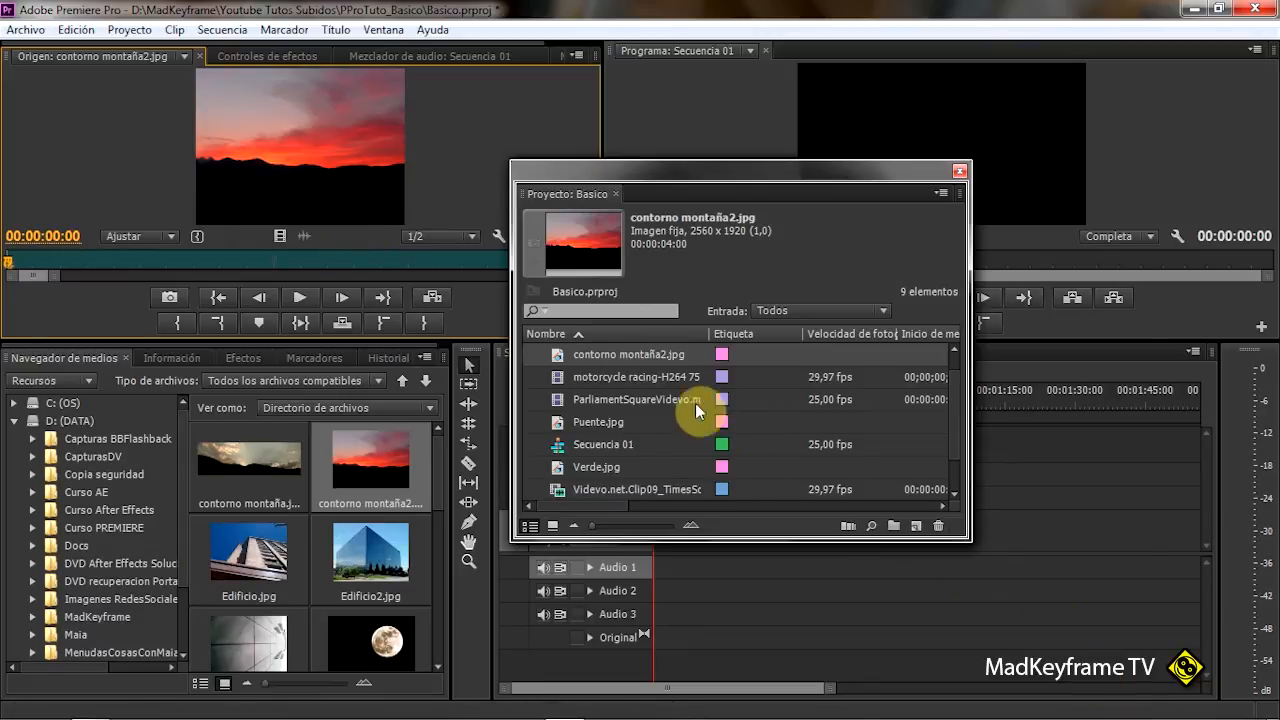
click(951, 397)
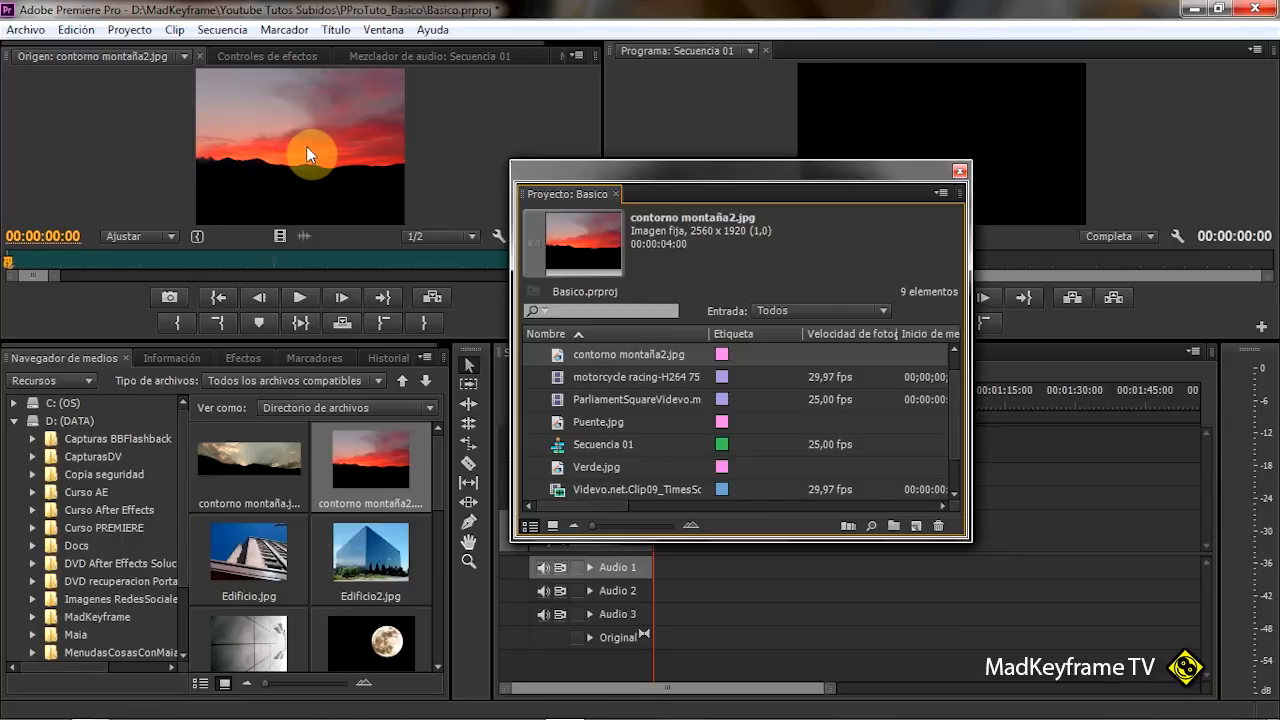
click(1077, 574)
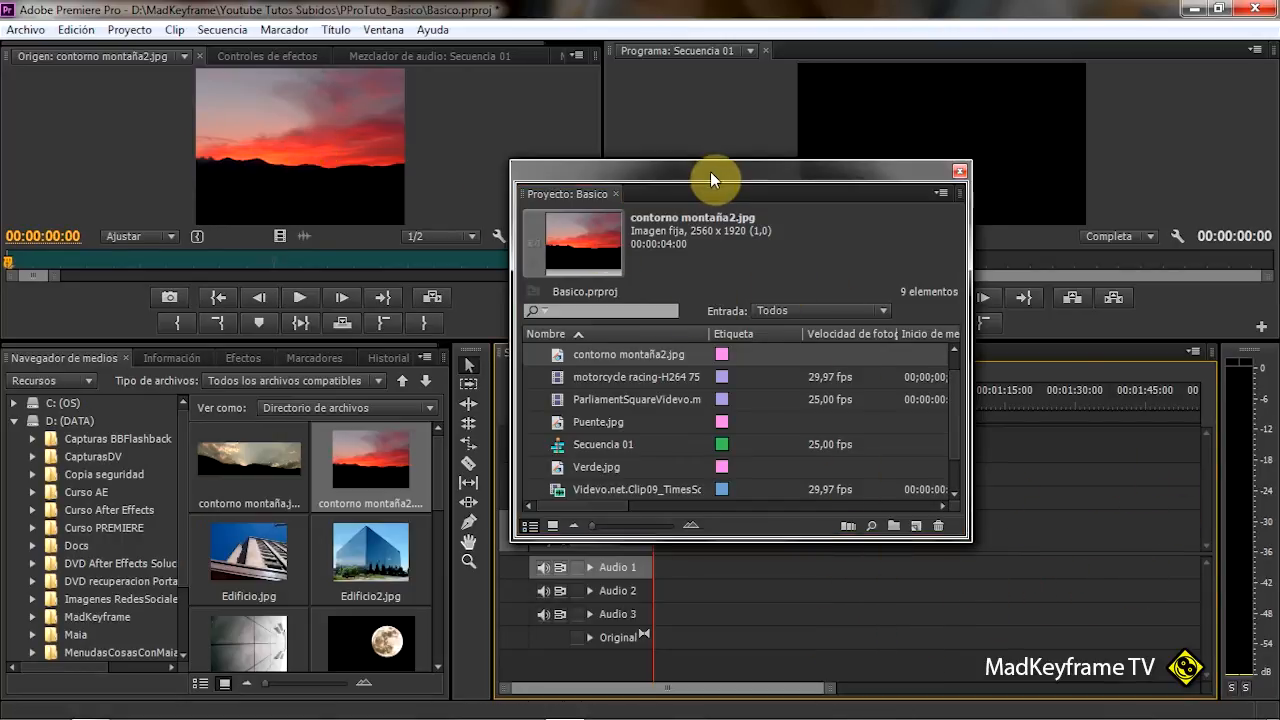
- Dock the floating Project panel back into the media browser's group and make it the group's first panel
drag(710, 171, 633, 120)
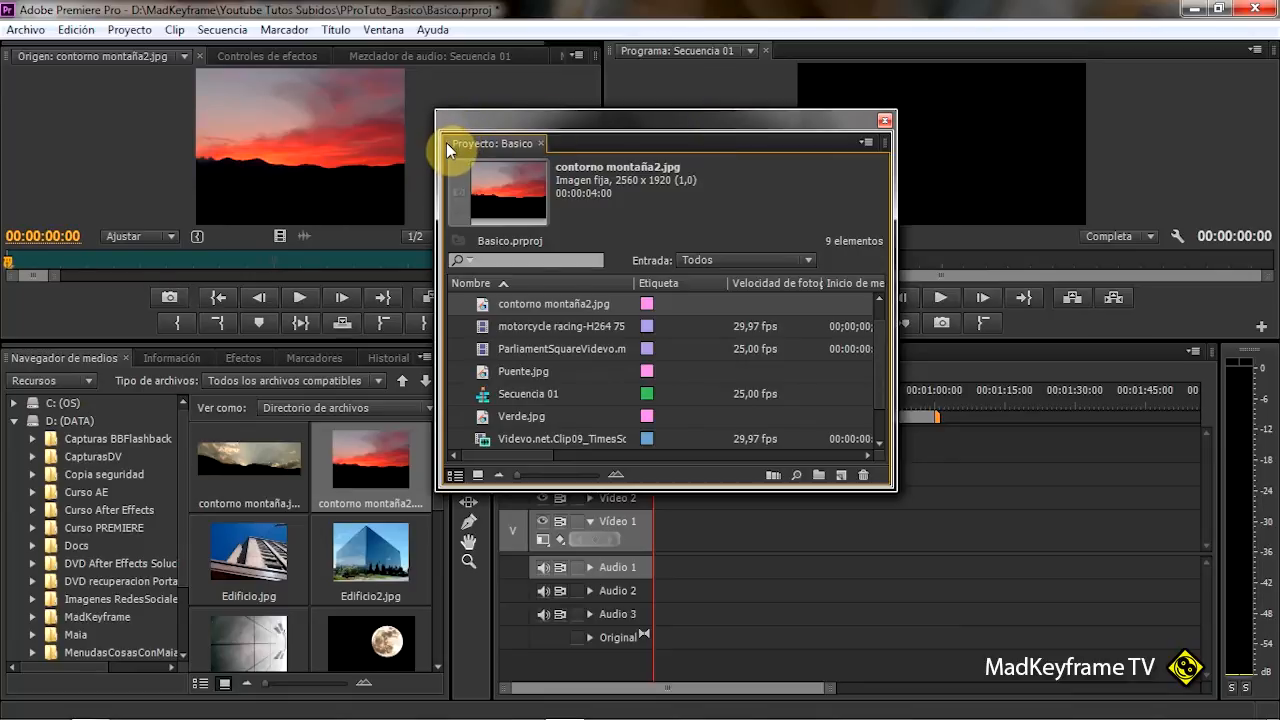
drag(447, 142, 84, 464)
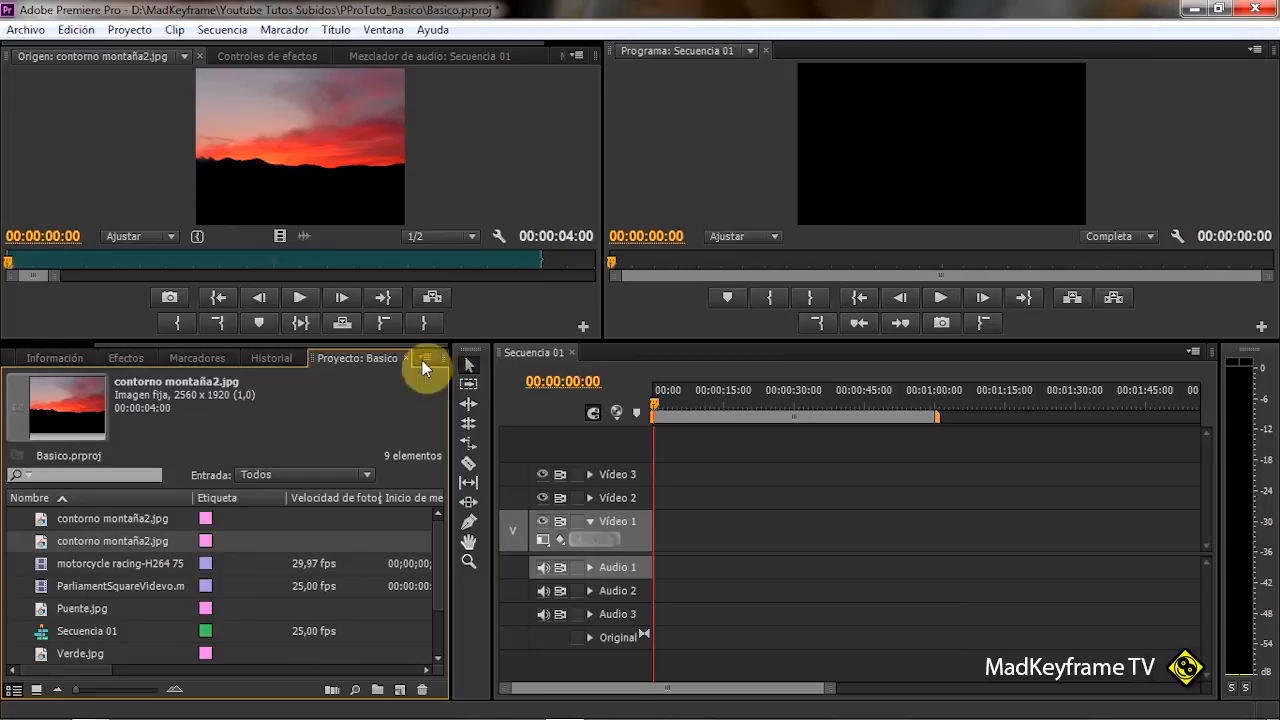
drag(313, 354, 16, 367)
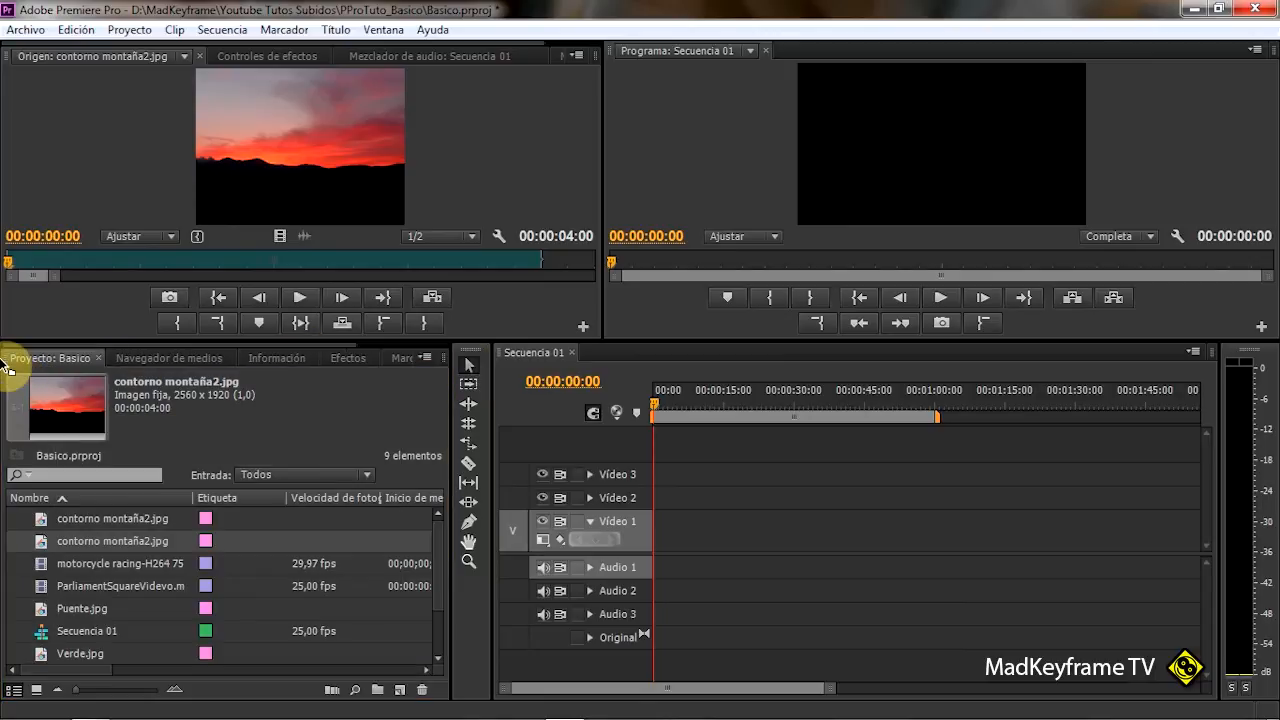
click(46, 360)
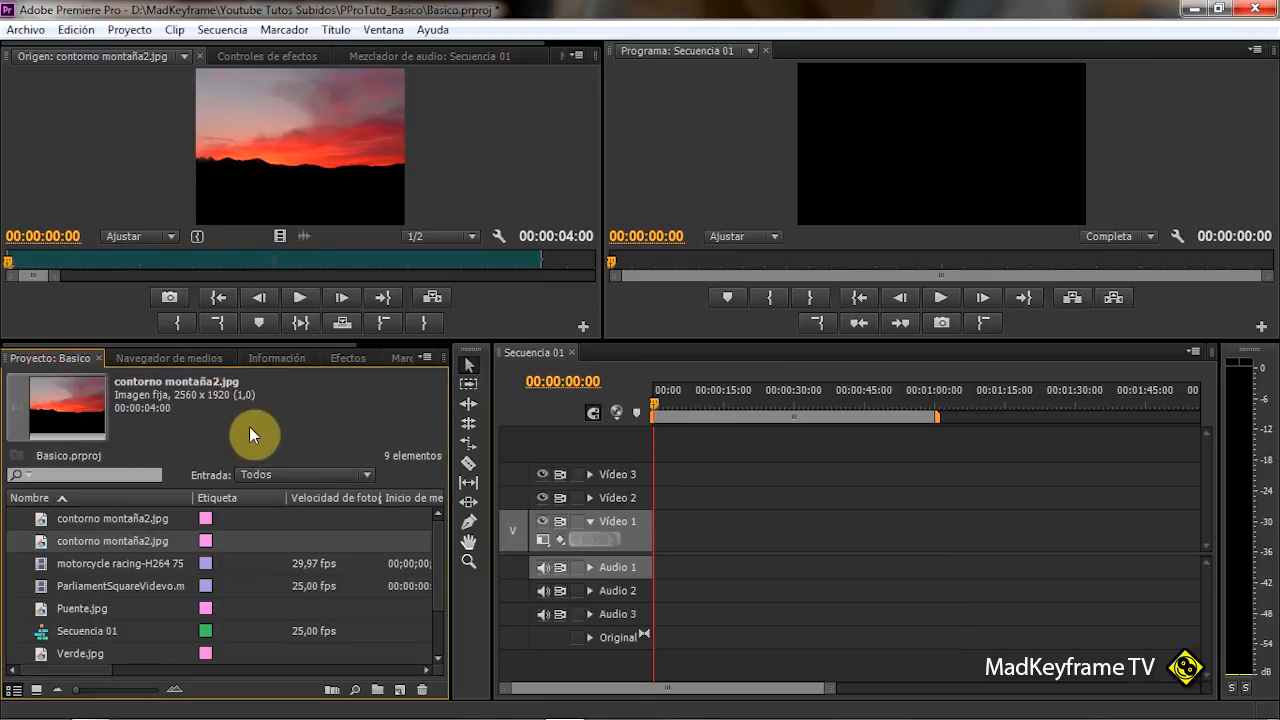
click(291, 432)
- Try a taller size for the monitors, and resize all panel groups to a narrower Source monitor and a taller timeline
drag(440, 525, 432, 497)
drag(602, 337, 578, 478)
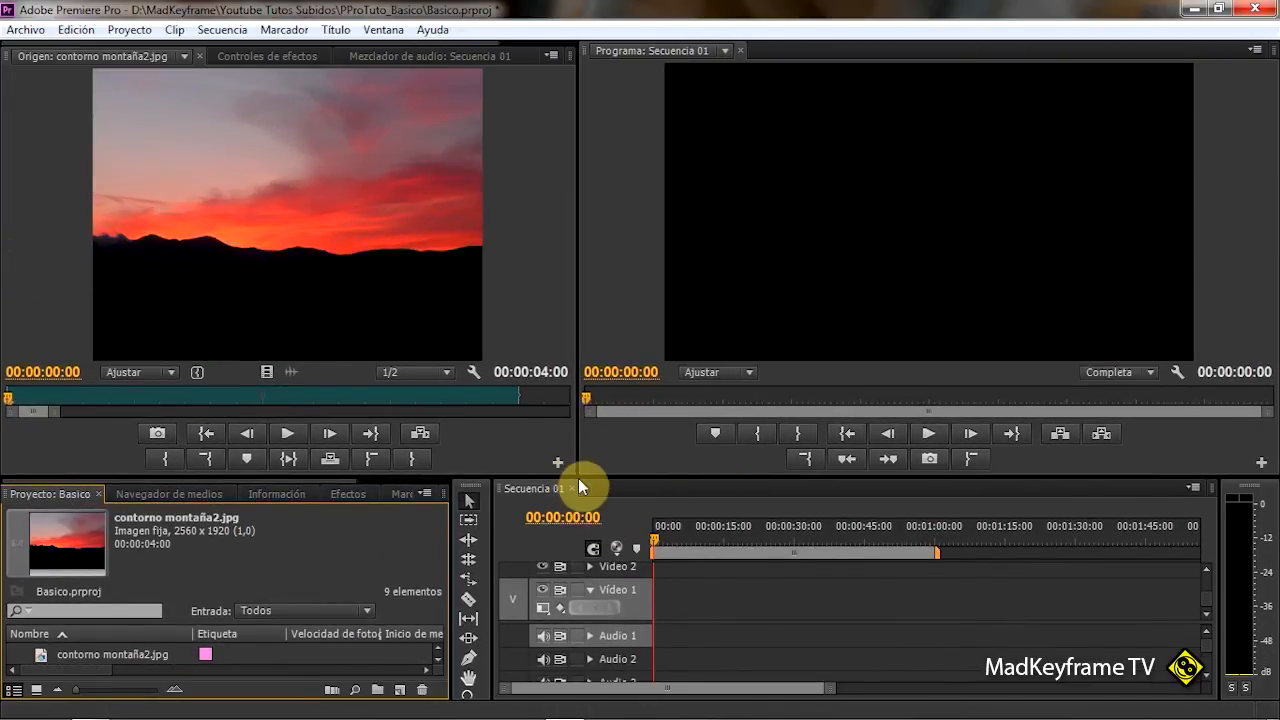
drag(580, 477, 520, 303)
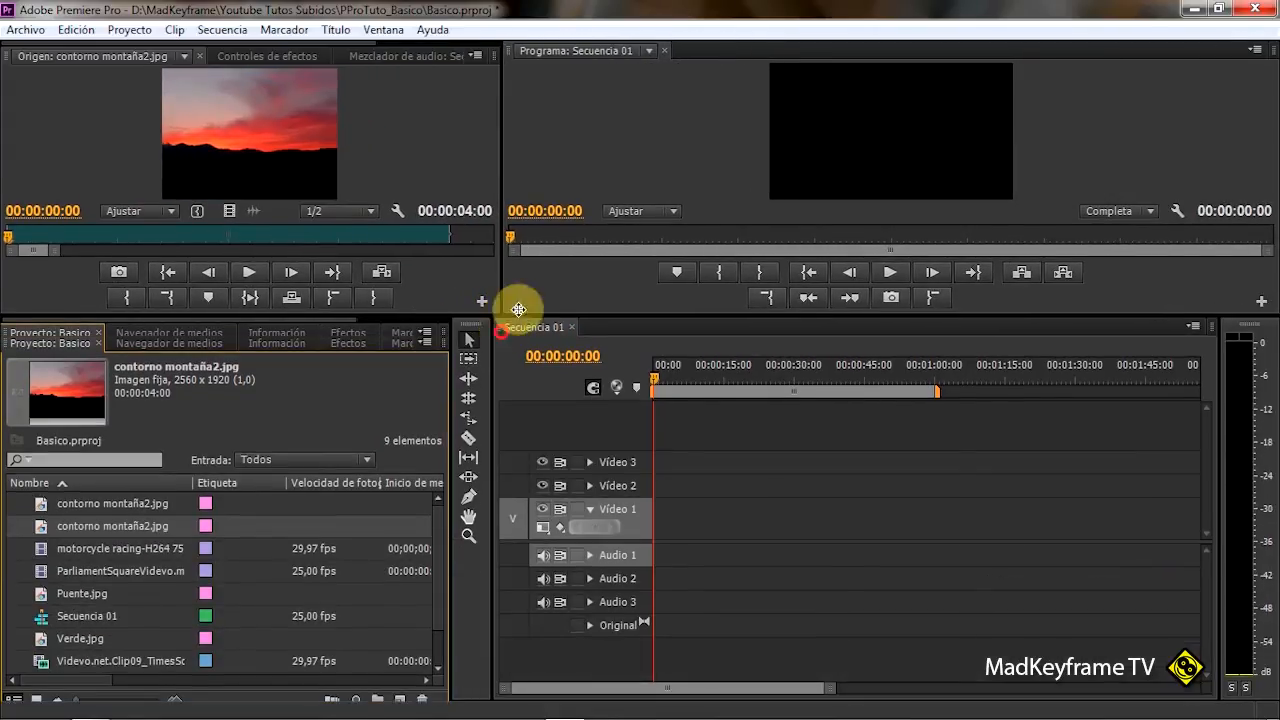
- Switch to the Efectos workspace
click(396, 31)
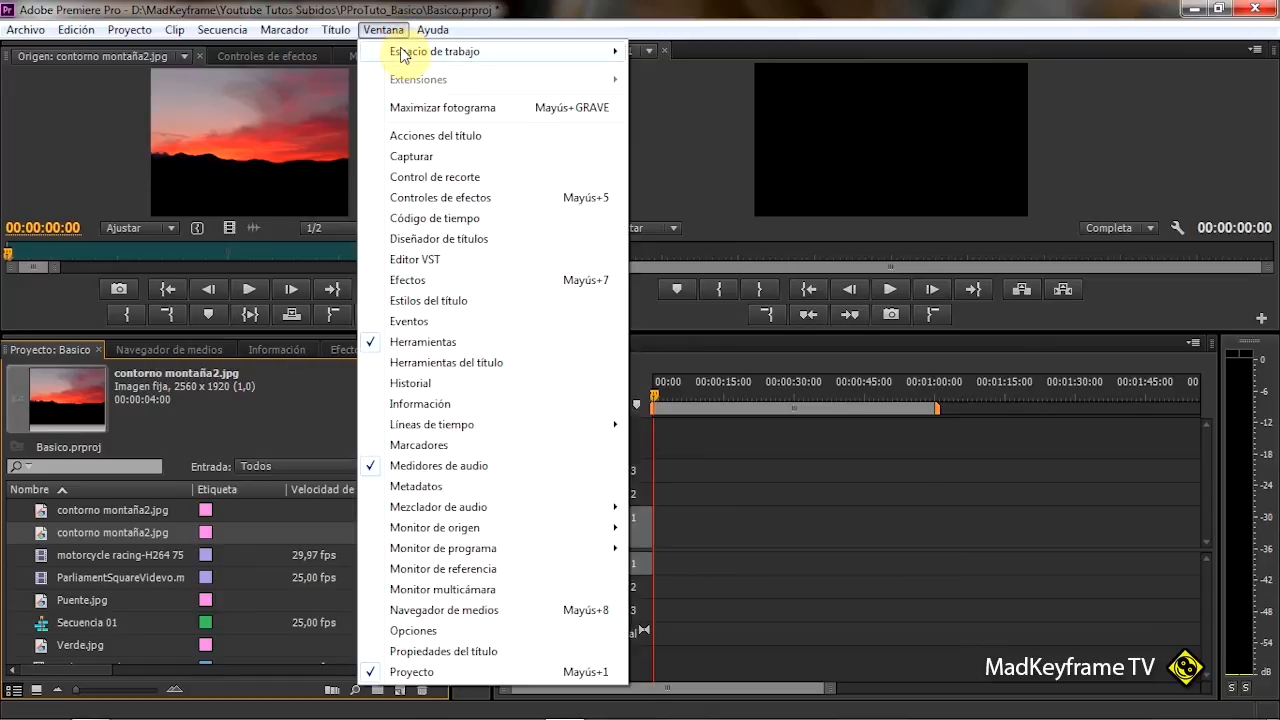
mouse_move(450, 51)
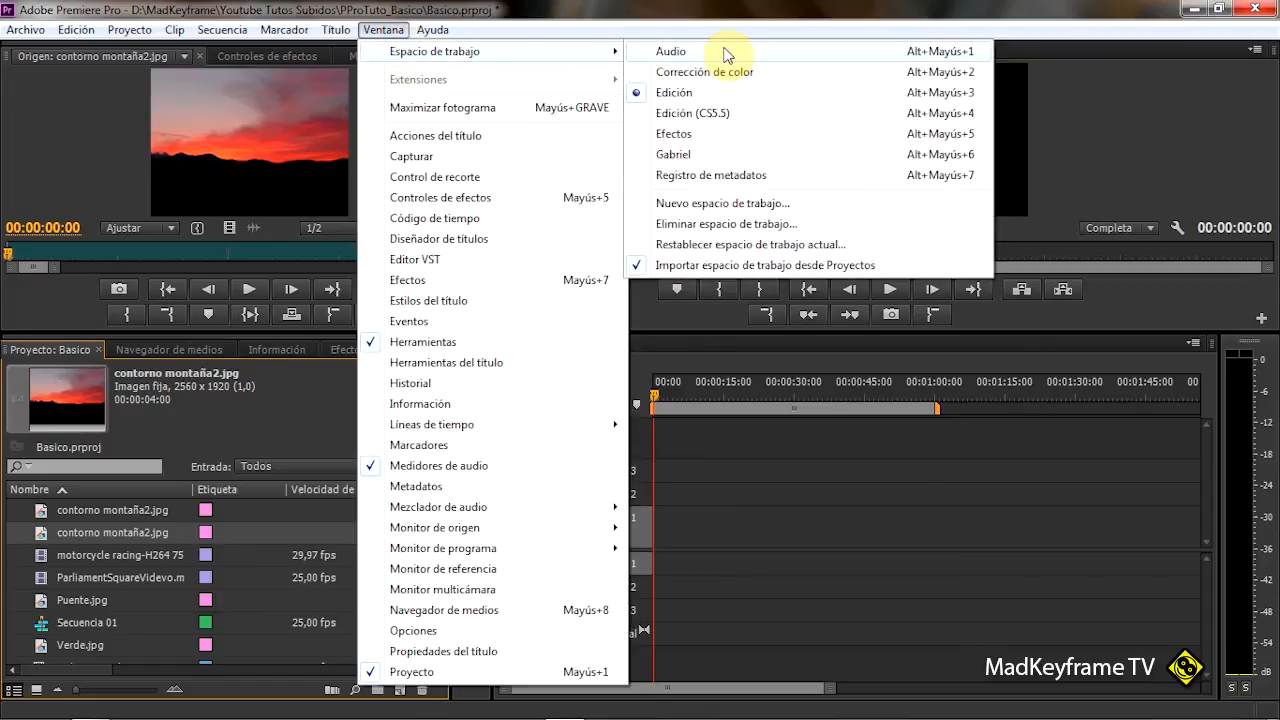
click(671, 139)
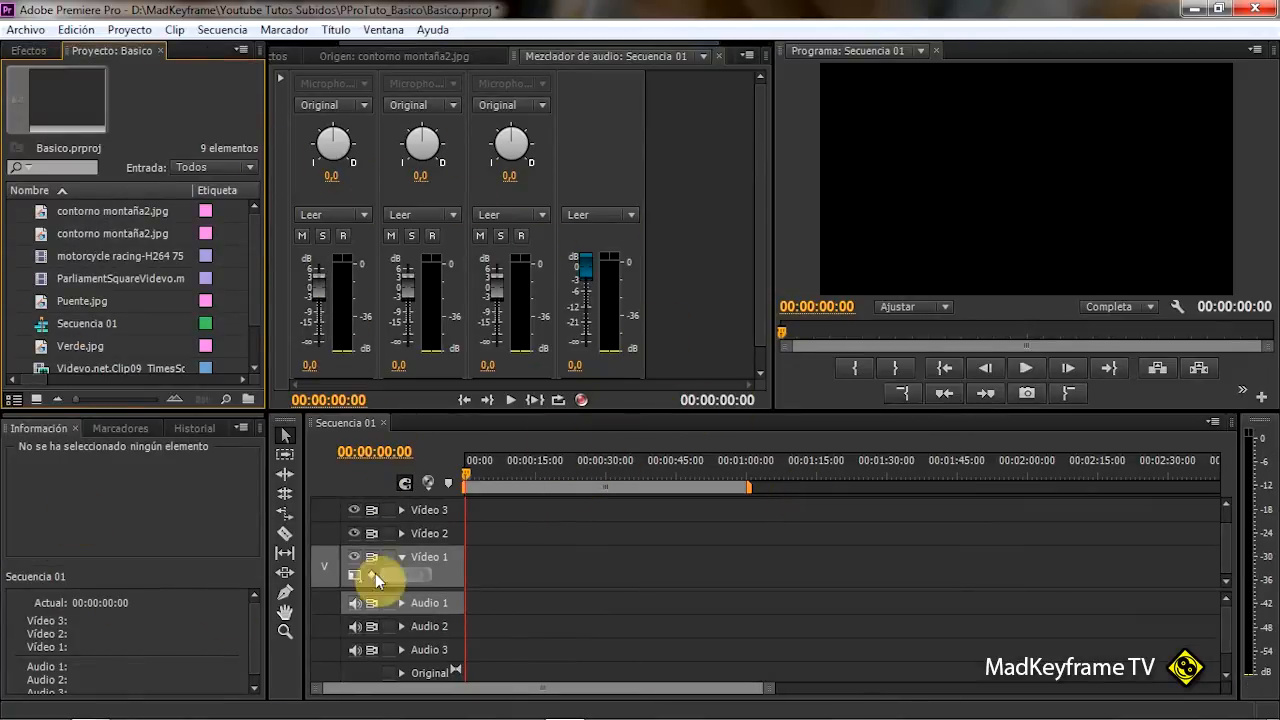
- Switch to the Audio workspace and widen the audio mixer's panel group, with Controles de efectos brought to the front
click(383, 29)
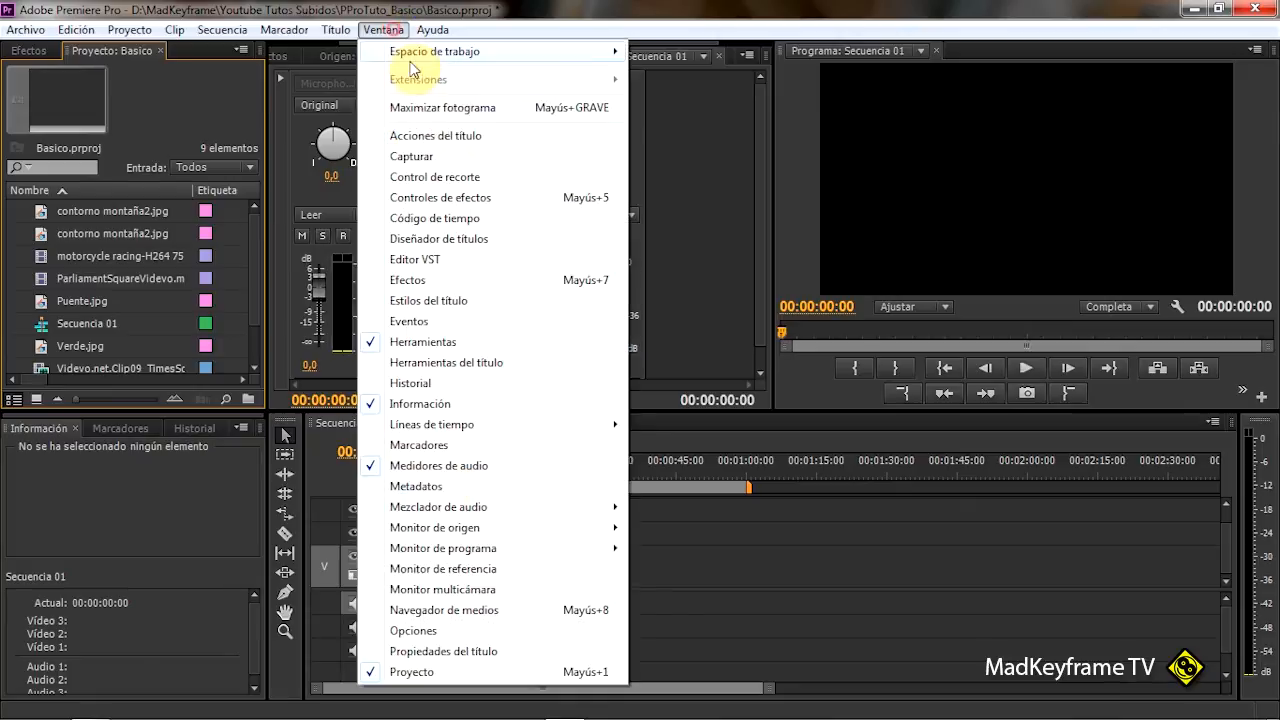
mouse_move(566, 55)
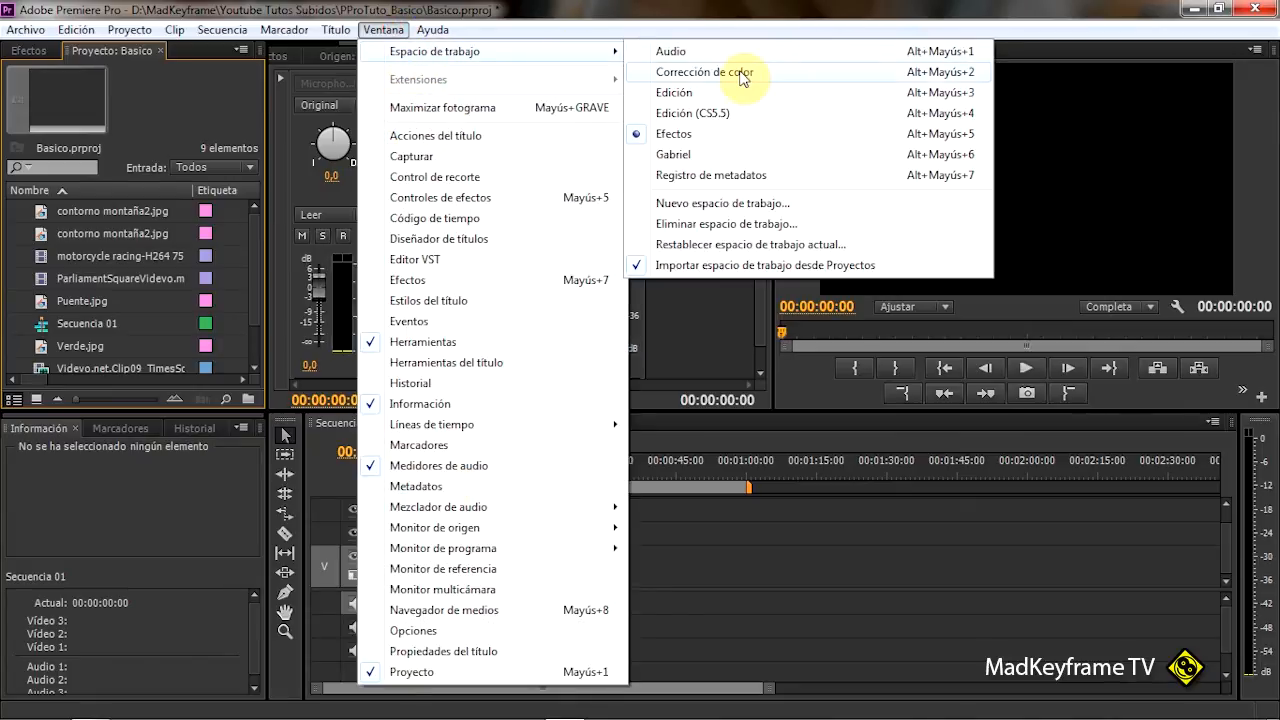
click(670, 51)
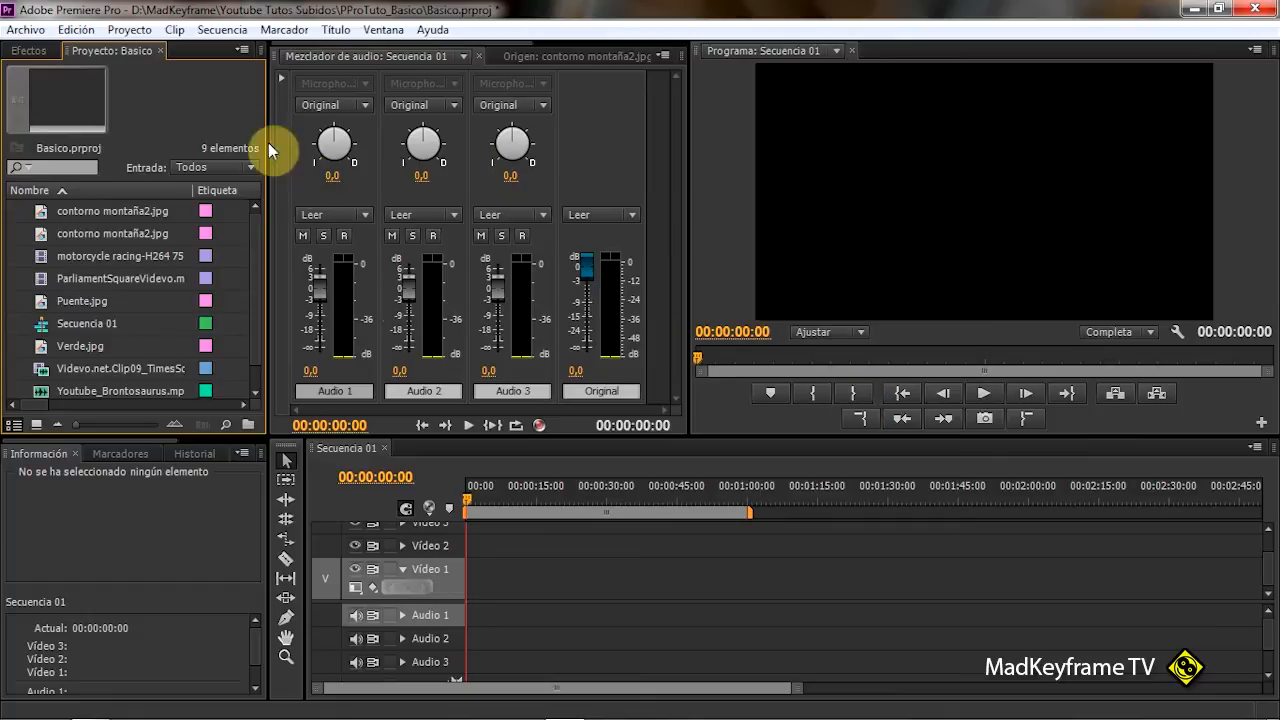
drag(686, 326, 797, 320)
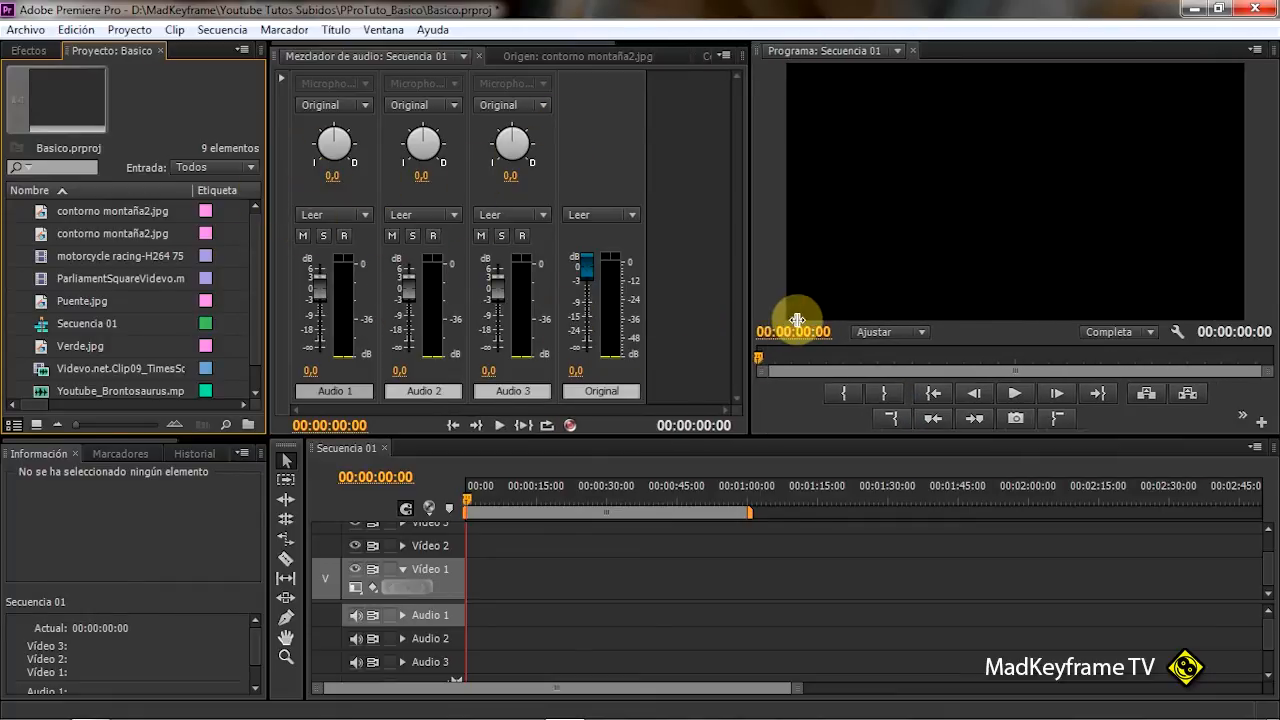
click(724, 57)
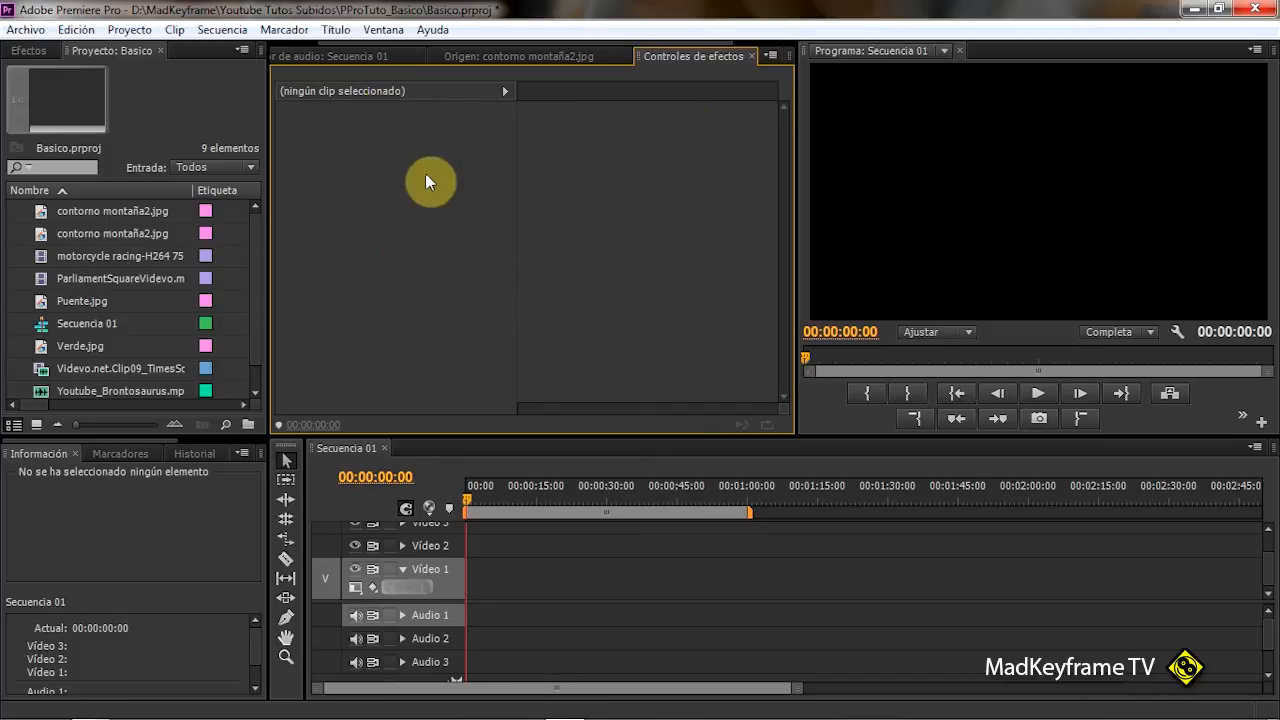
- Bring the Efectos panel to the front of the Project panel's group and widen that group
mouse_move(137, 443)
mouse_down()
mouse_move(257, 443)
mouse_move(112, 440)
mouse_up()
click(30, 50)
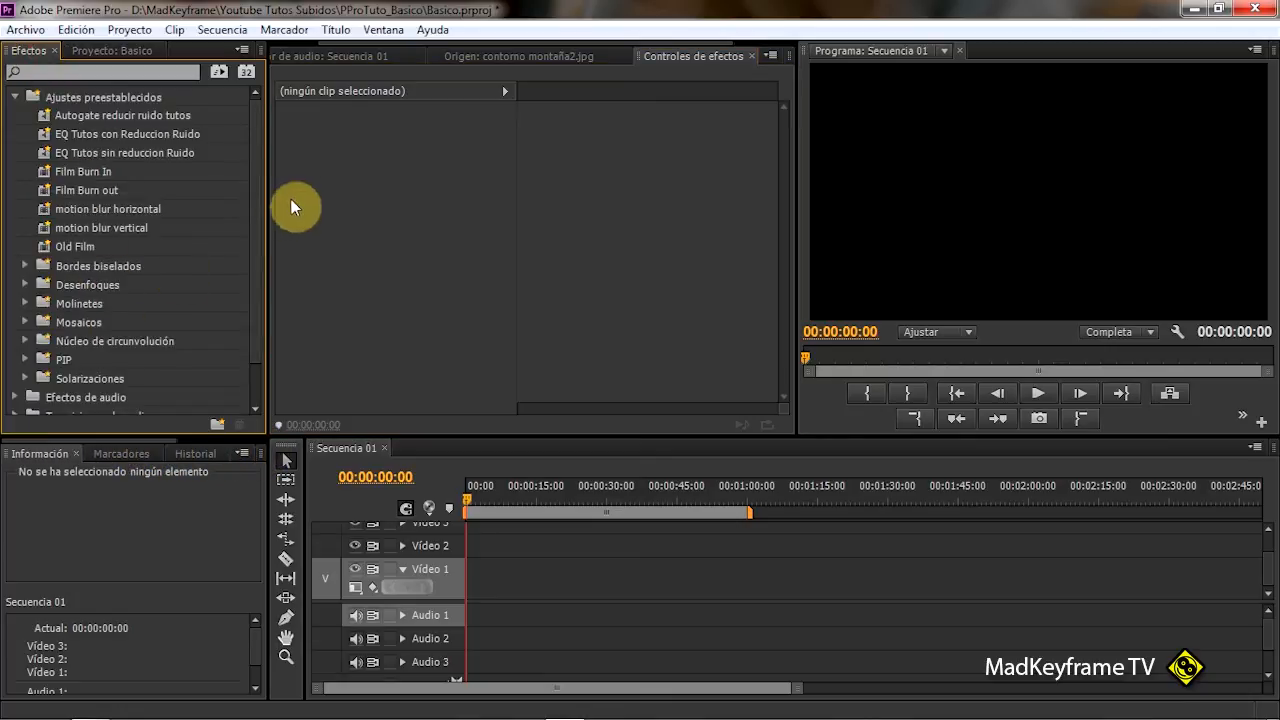
drag(266, 212, 419, 228)
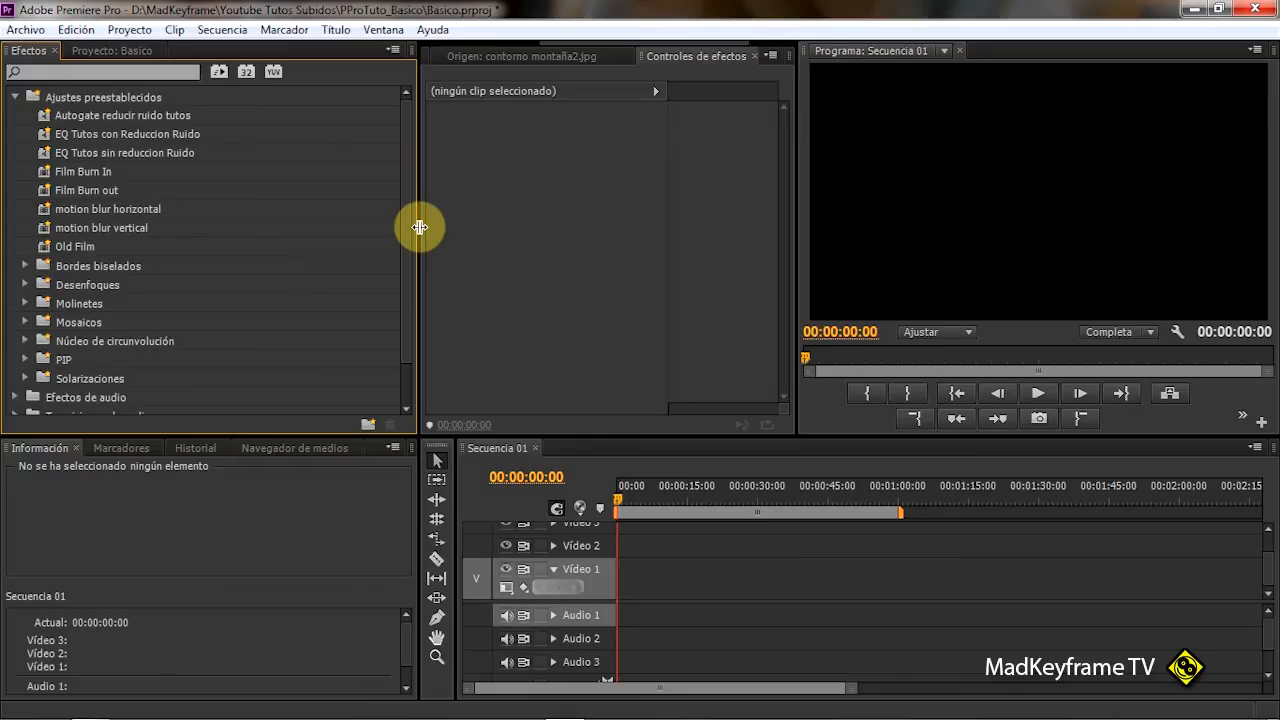
drag(419, 227, 403, 237)
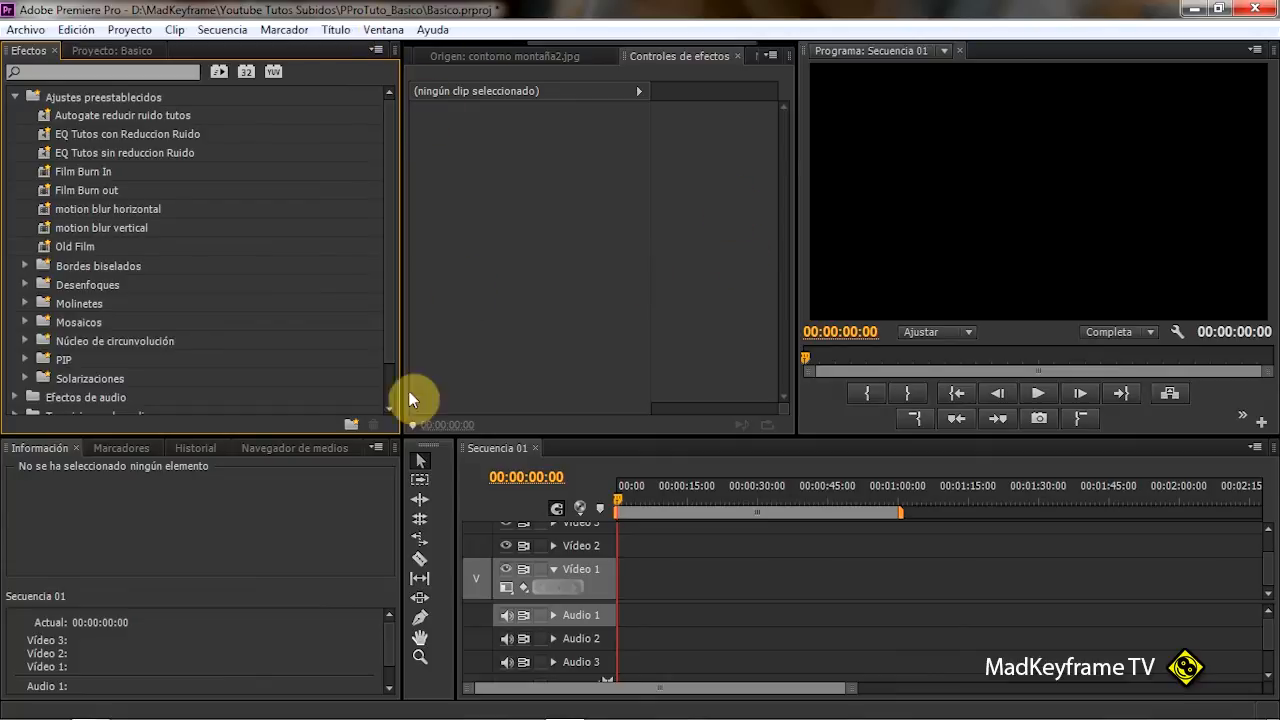
- Return to the Edición workspace with the Project panel in front, and slightly adjust the borders between the panel groups
click(383, 29)
mouse_move(418, 60)
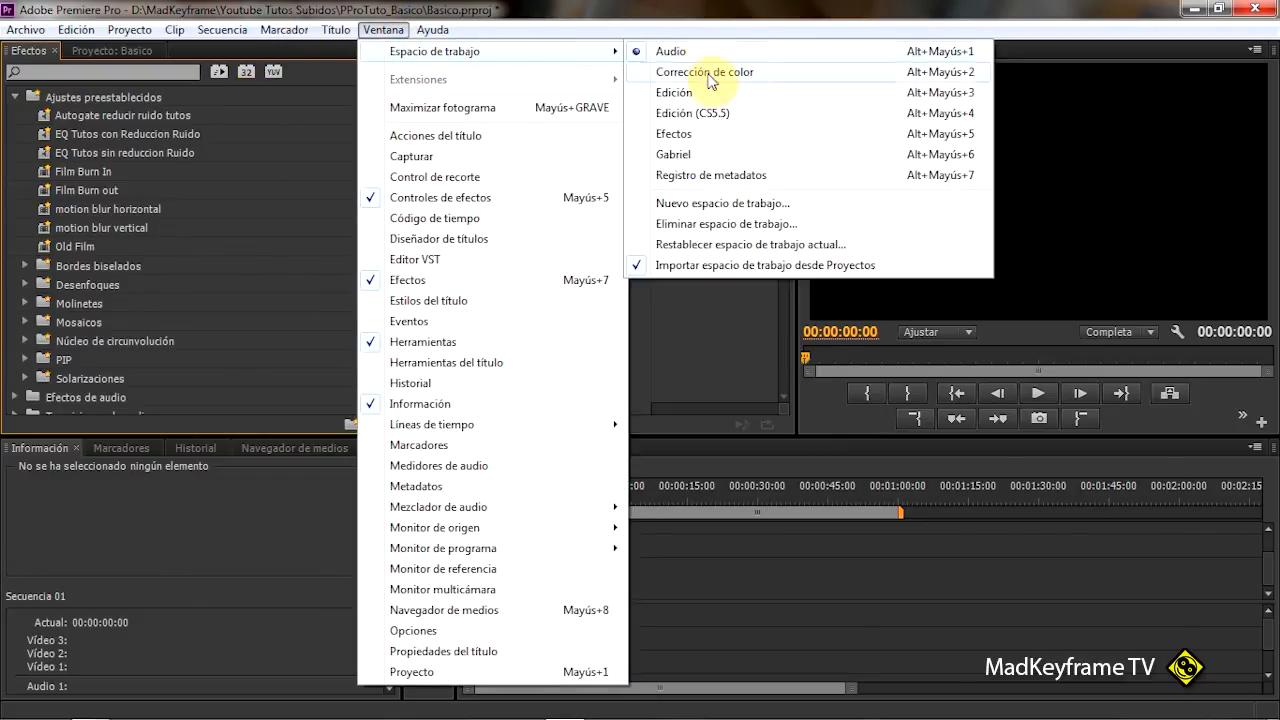
click(693, 92)
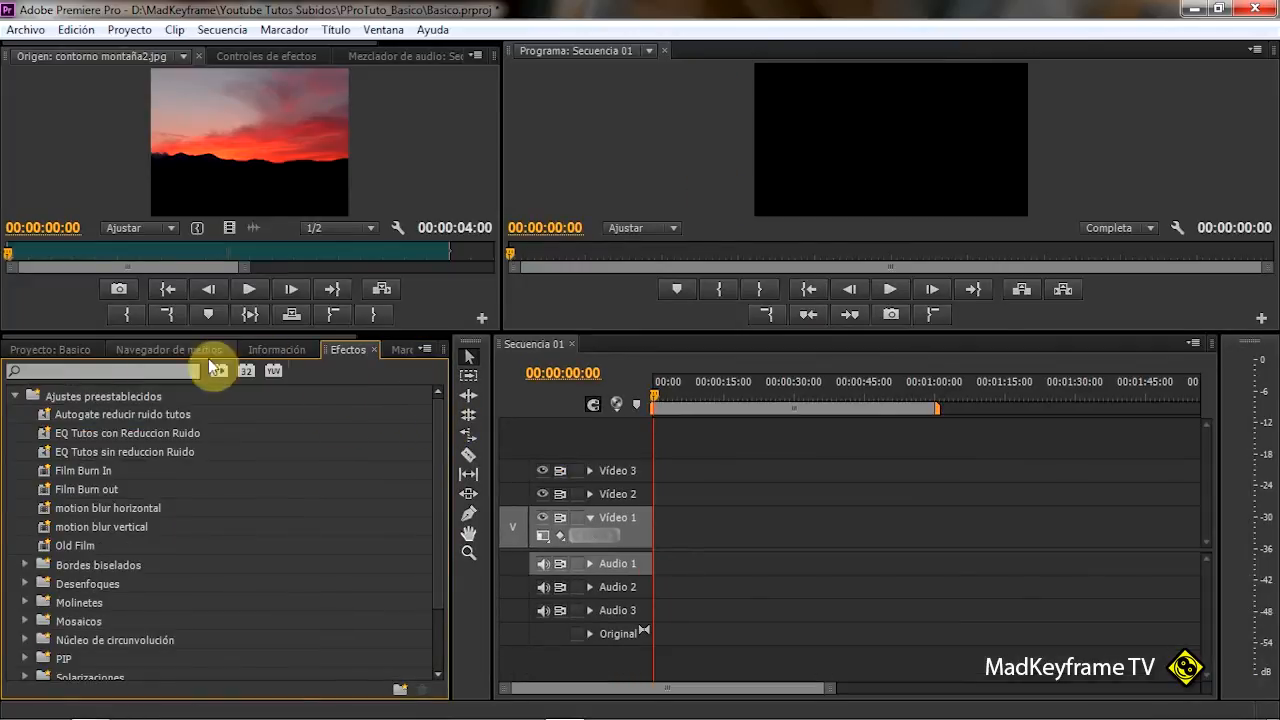
click(53, 348)
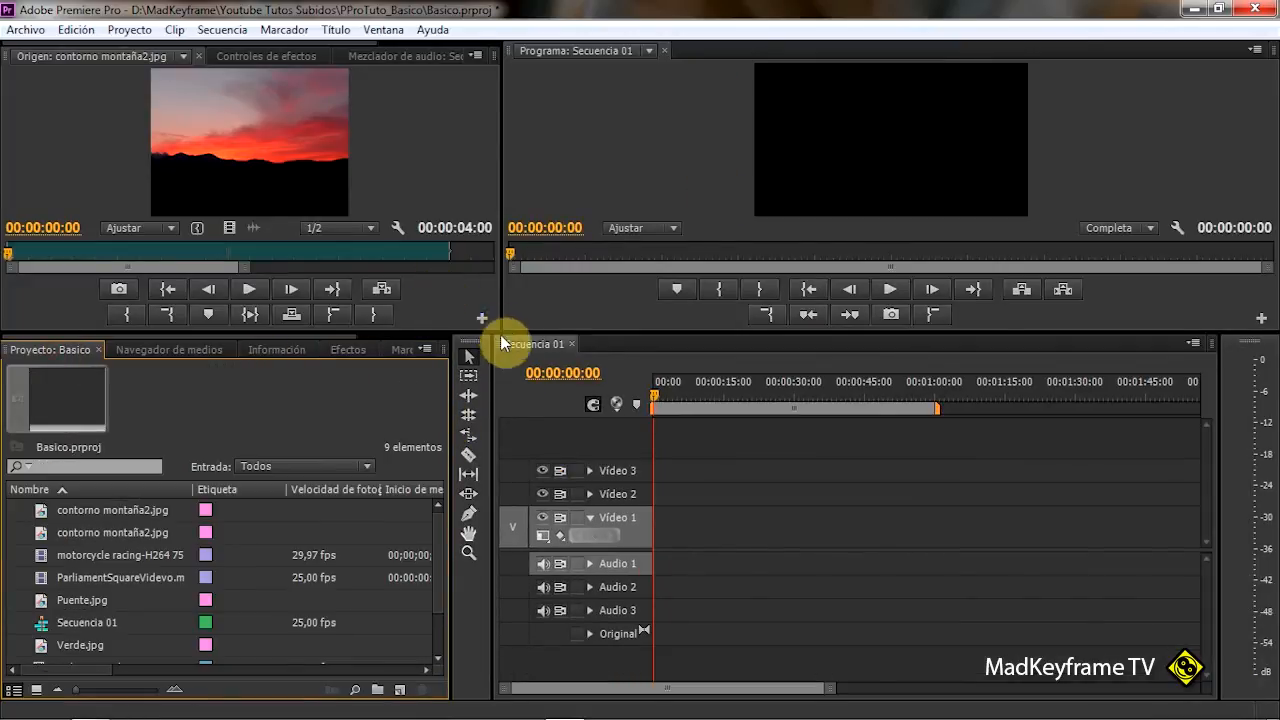
drag(498, 333, 492, 336)
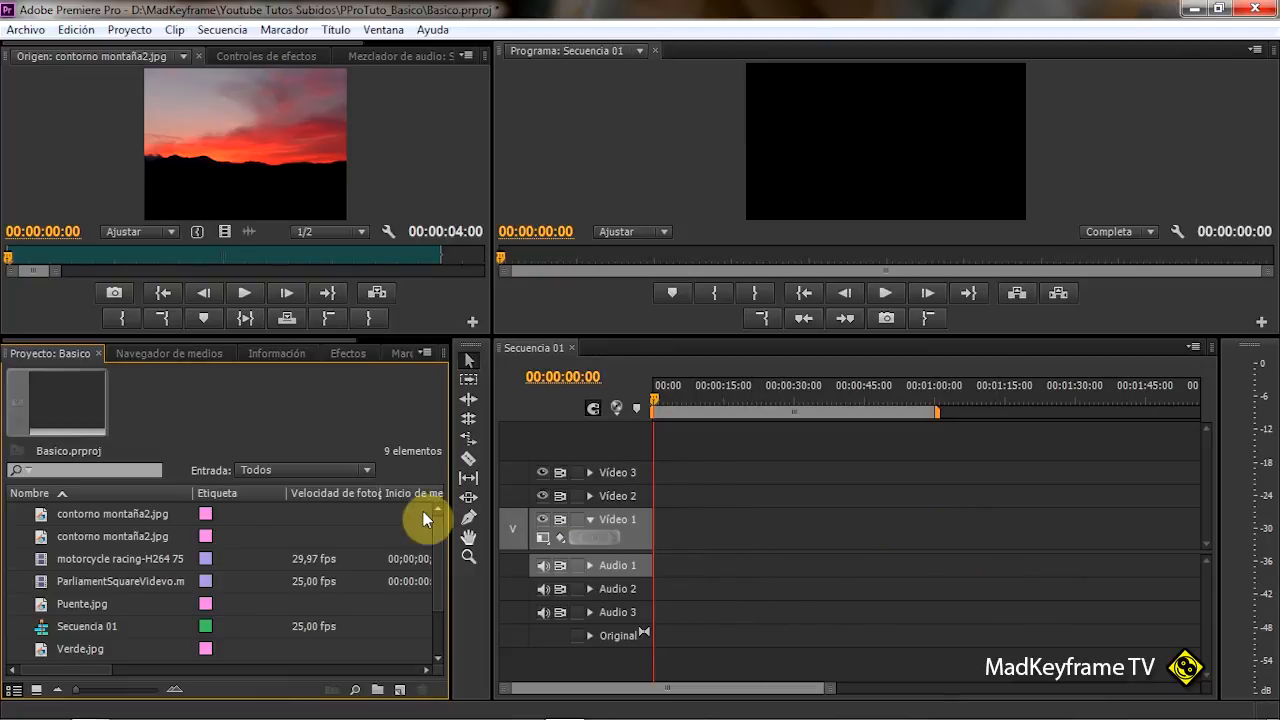
- Select both contorno montaña2.jpg images in turn and the motorcycle racing-H264 75.mov clip to view their previews and details
mouse_move(437, 530)
mouse_down()
mouse_move(435, 583)
mouse_move(438, 516)
mouse_up()
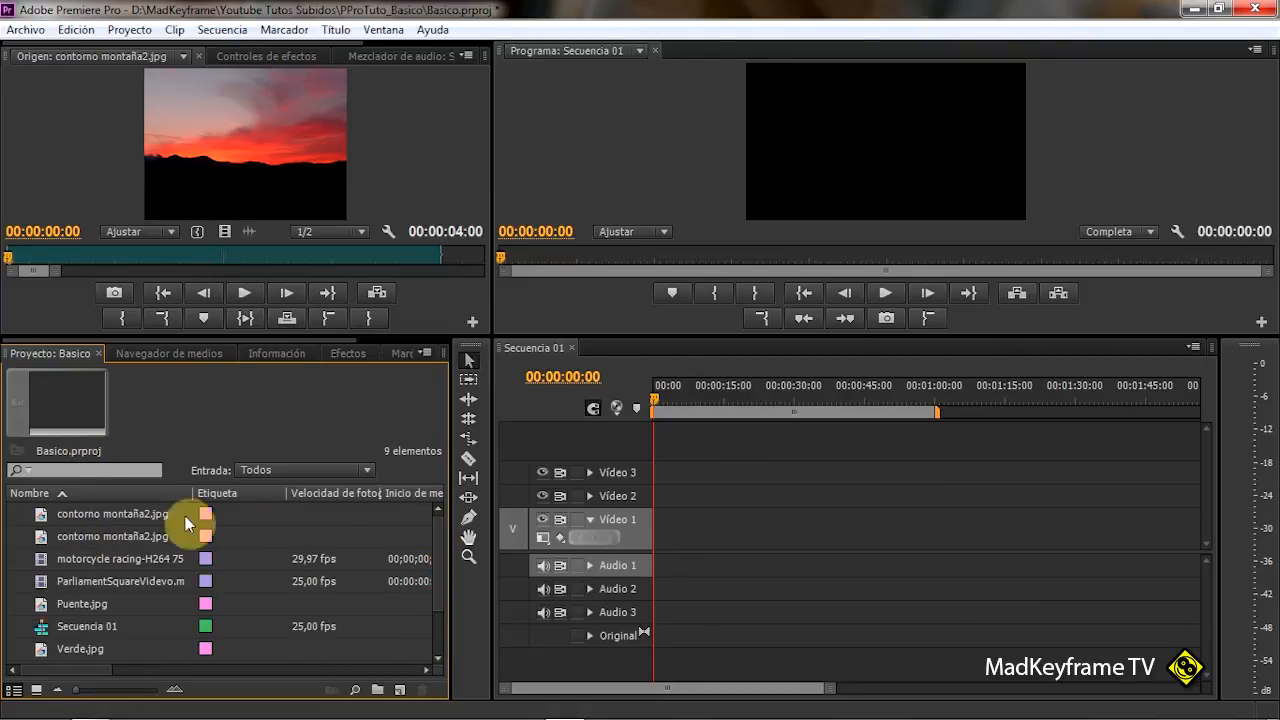
click(42, 516)
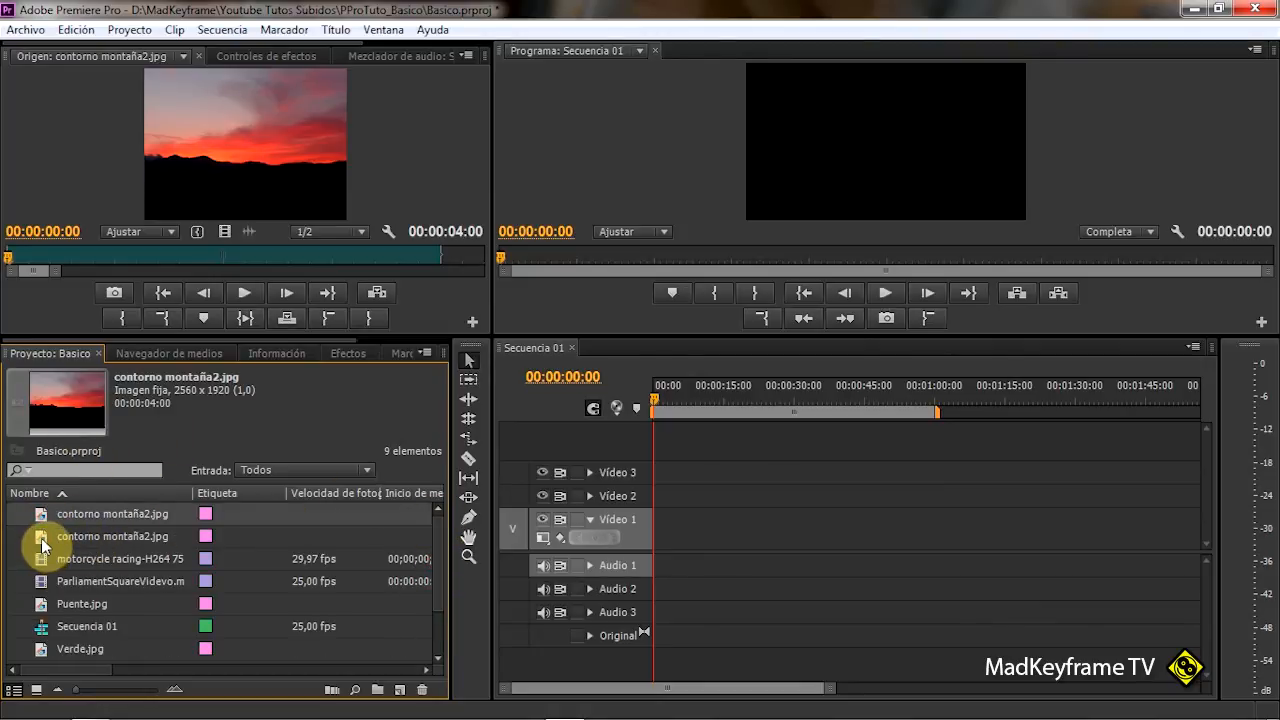
click(41, 538)
click(58, 556)
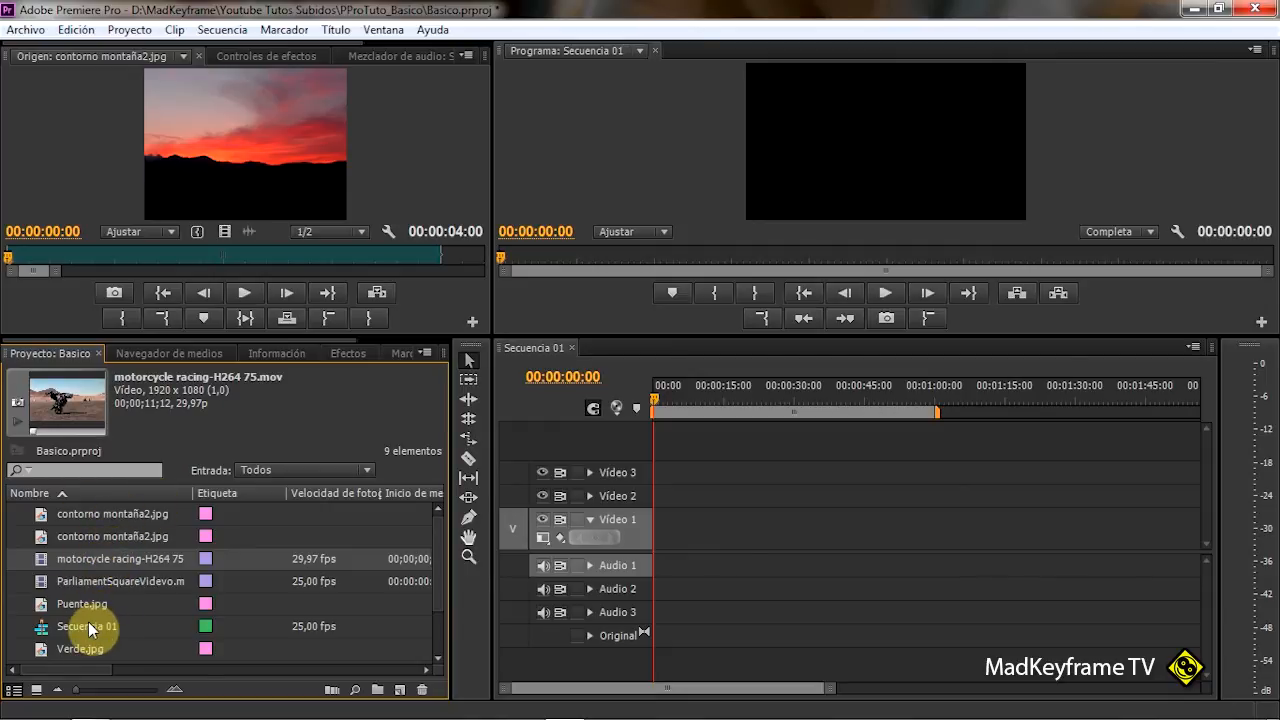
- Show the project items as icons and make the Project panel taller and wider so all thumbnails fit
click(37, 690)
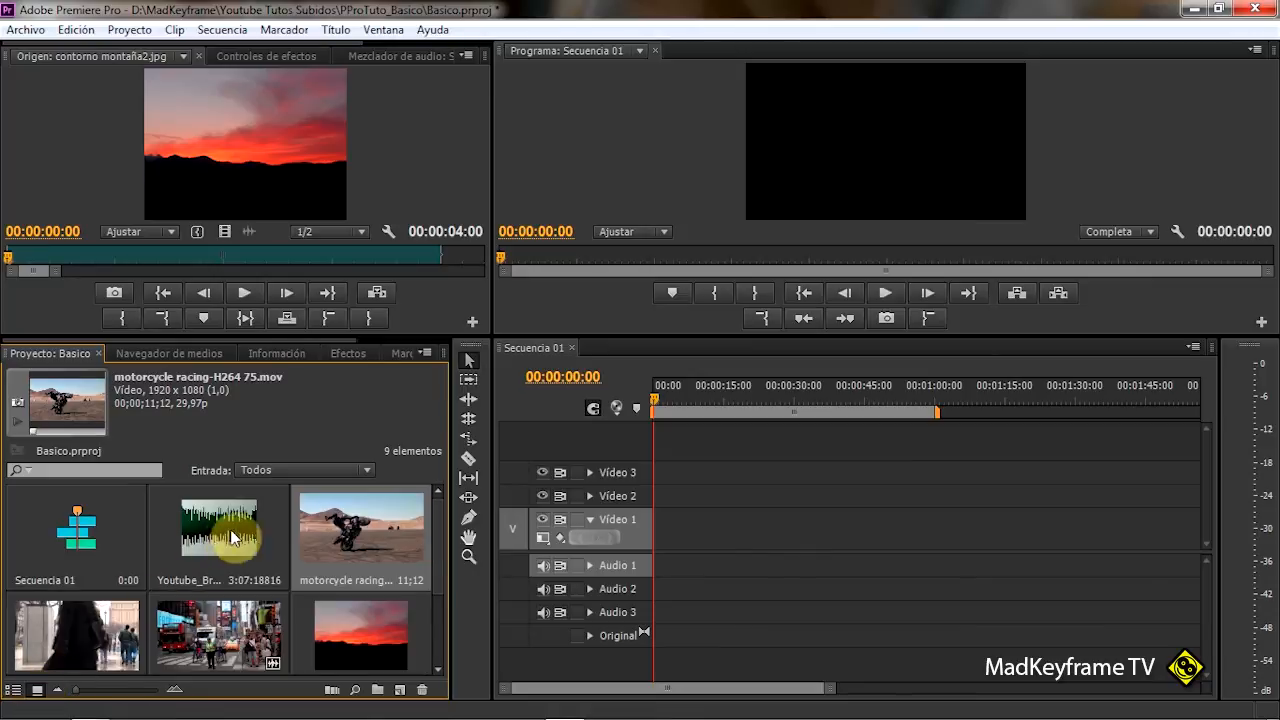
drag(323, 331, 391, 191)
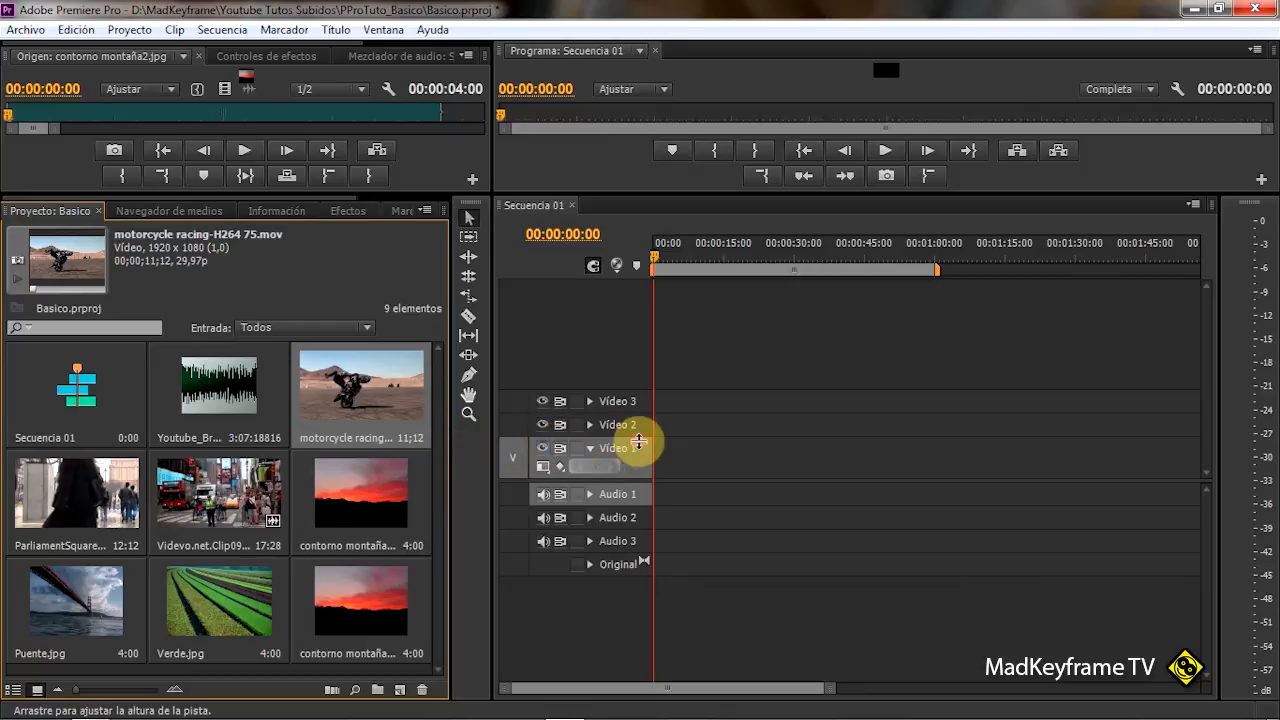
drag(452, 425, 605, 427)
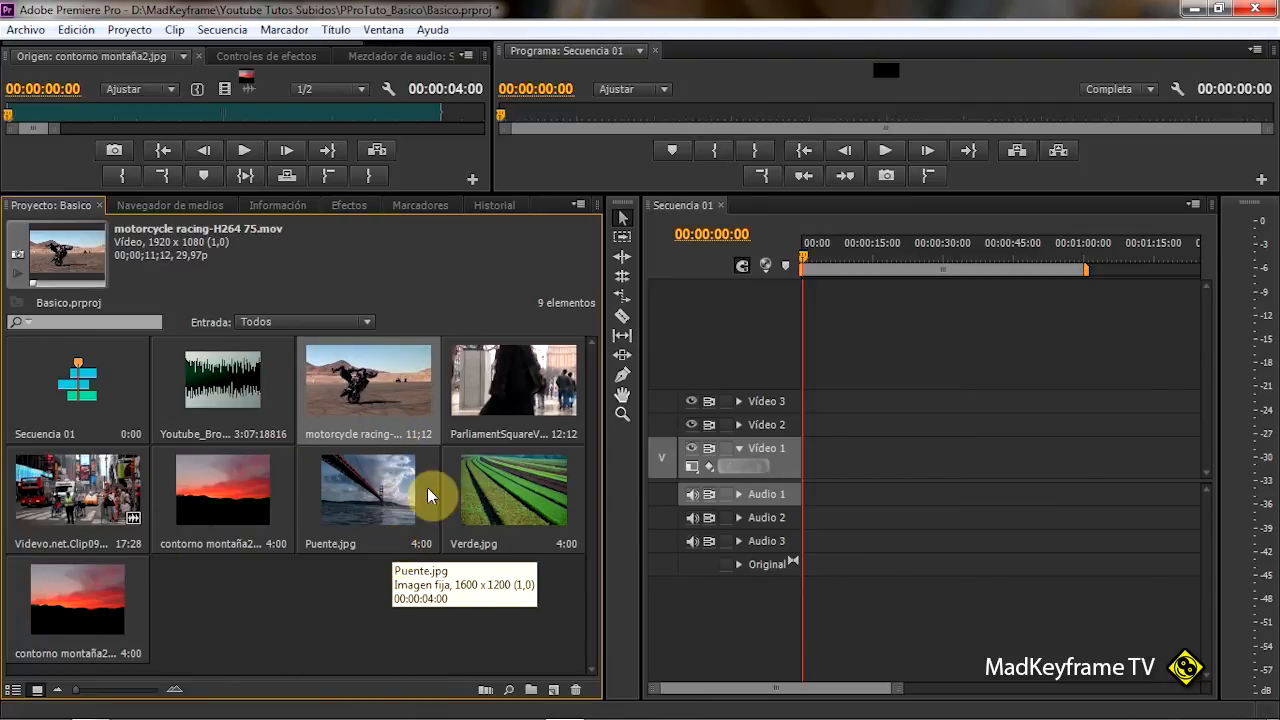
- Review the Project panel's options and scrub through the motorcycle racing clip in the preview area
click(581, 204)
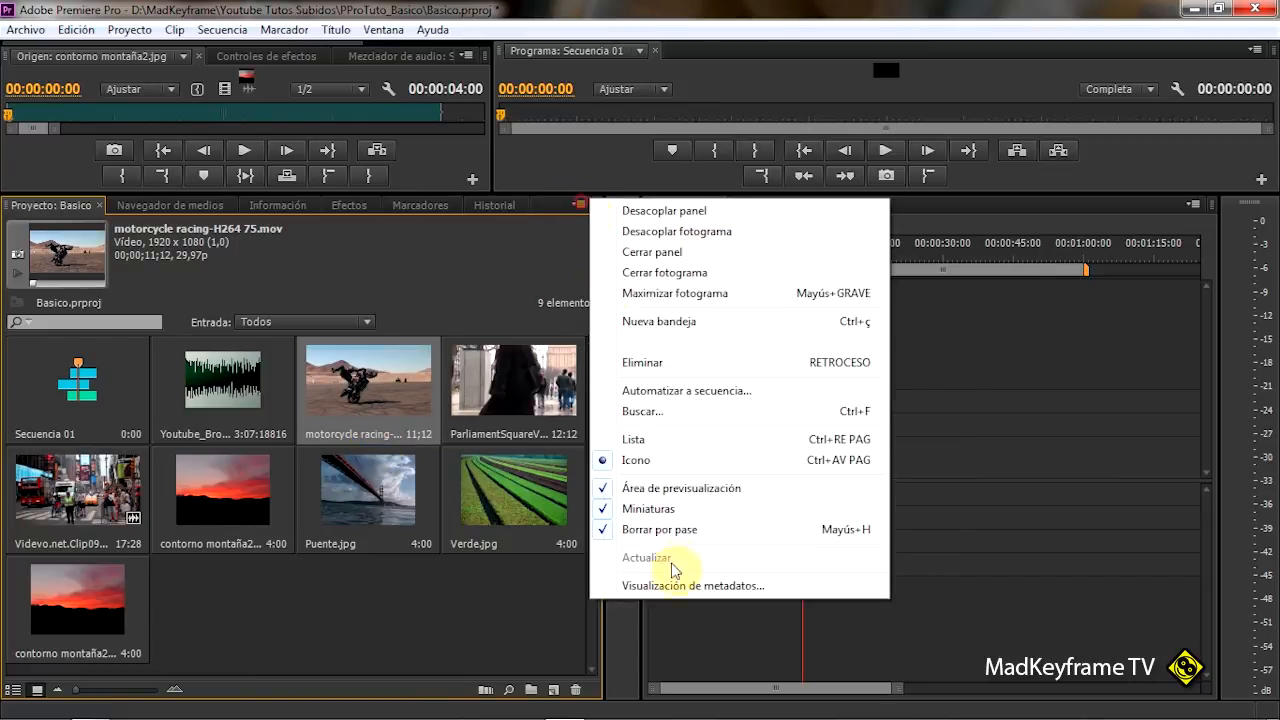
click(505, 240)
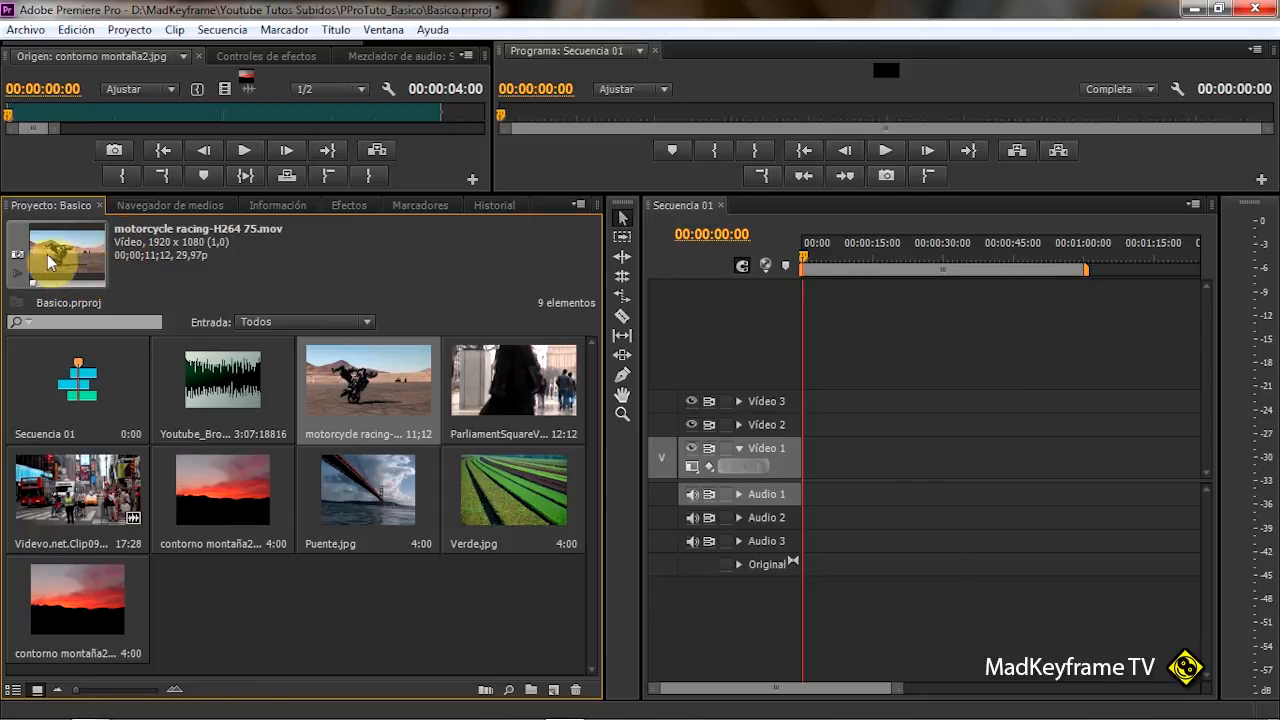
mouse_move(34, 284)
mouse_down()
mouse_move(63, 274)
mouse_move(23, 286)
mouse_up()
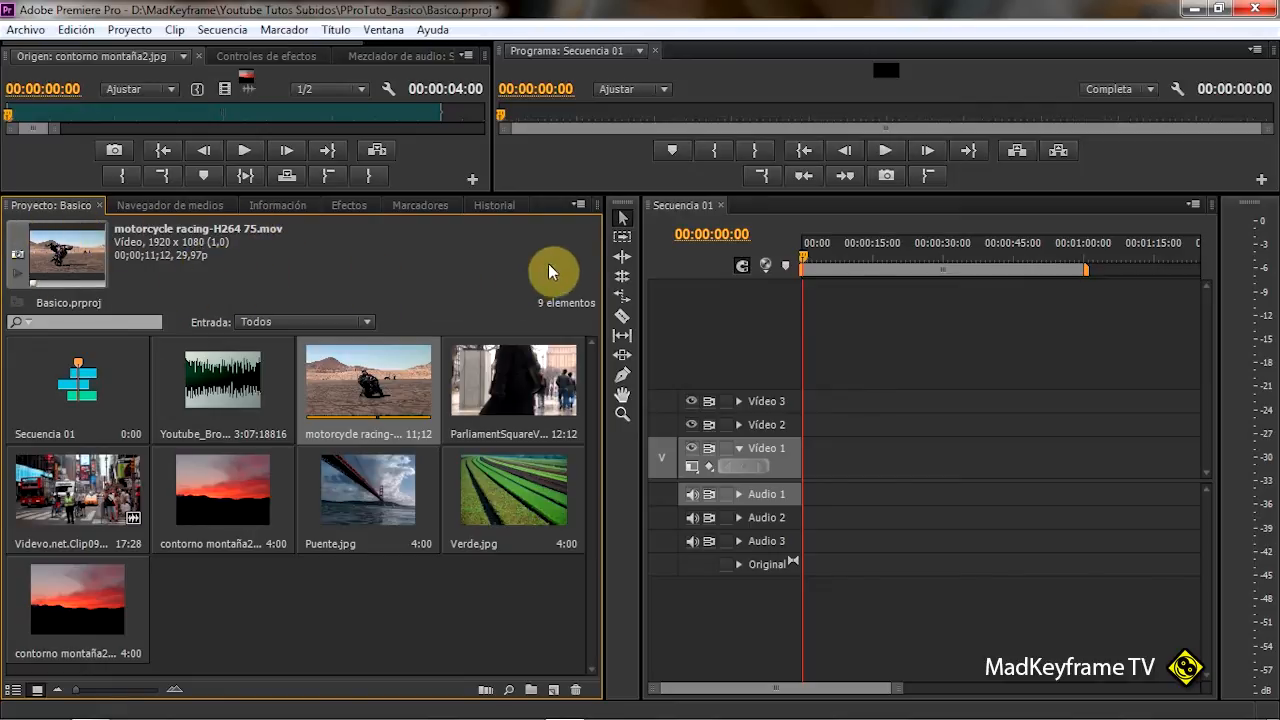
- Hide the Project panel's preview area (Área de previsualización) and show it again
click(578, 206)
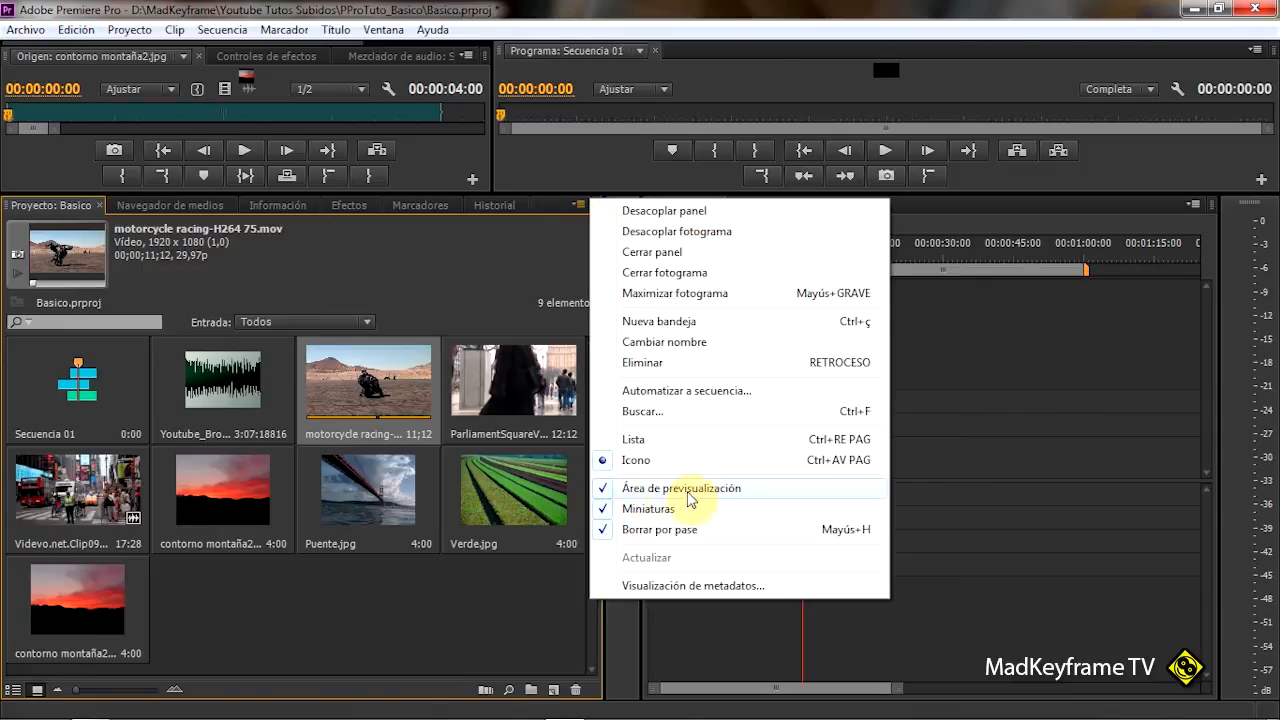
click(595, 489)
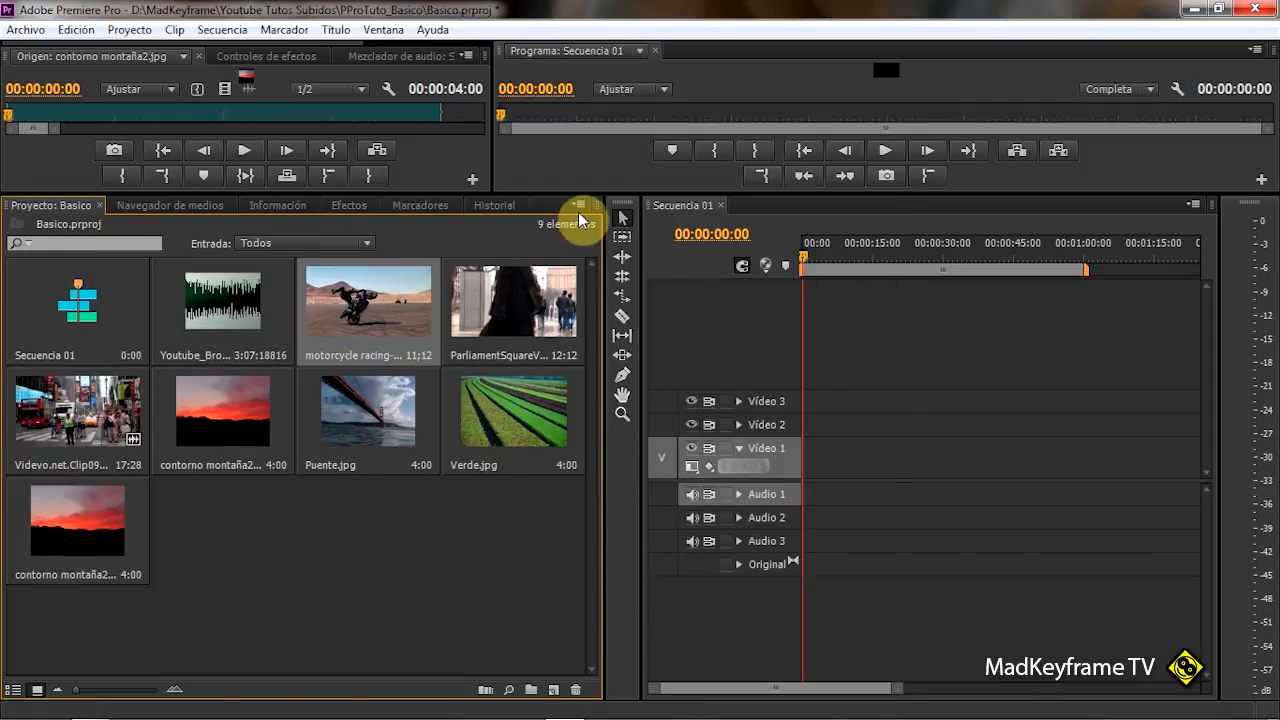
click(580, 207)
click(597, 488)
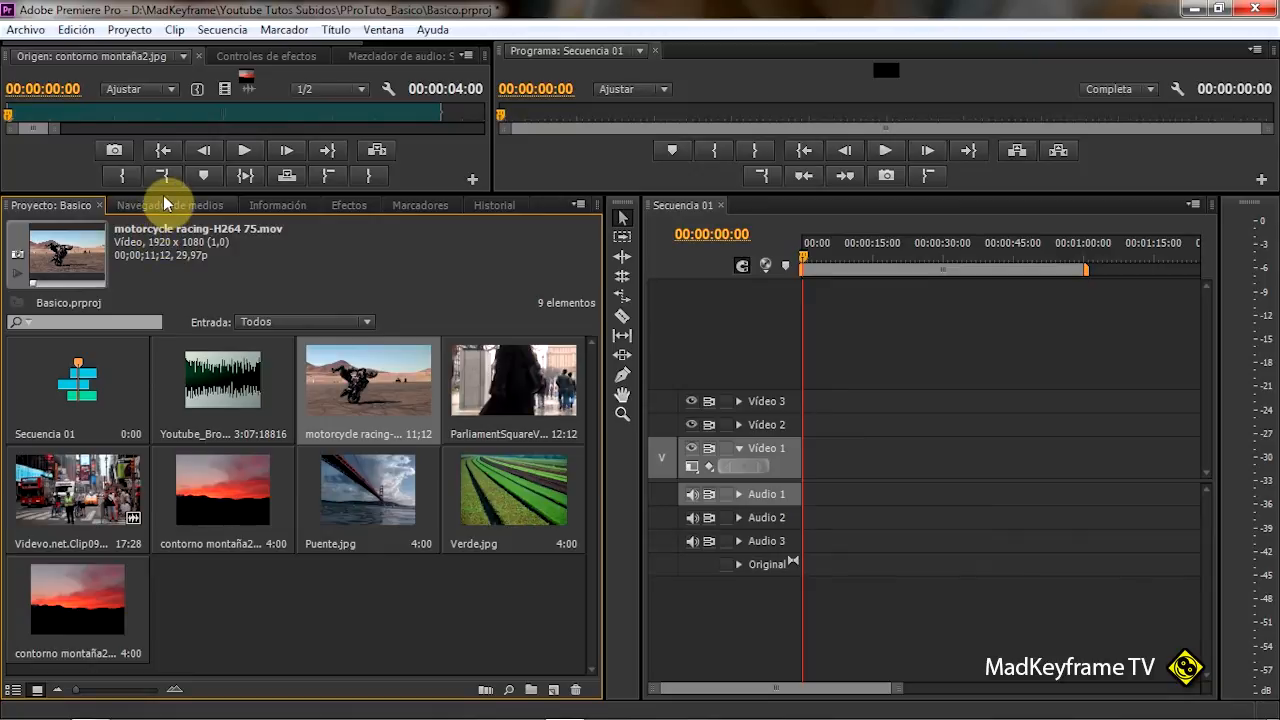
- Reduce the Project panel's height and width to give more room to the monitors and the Secuencia 01 timeline
drag(160, 194, 174, 325)
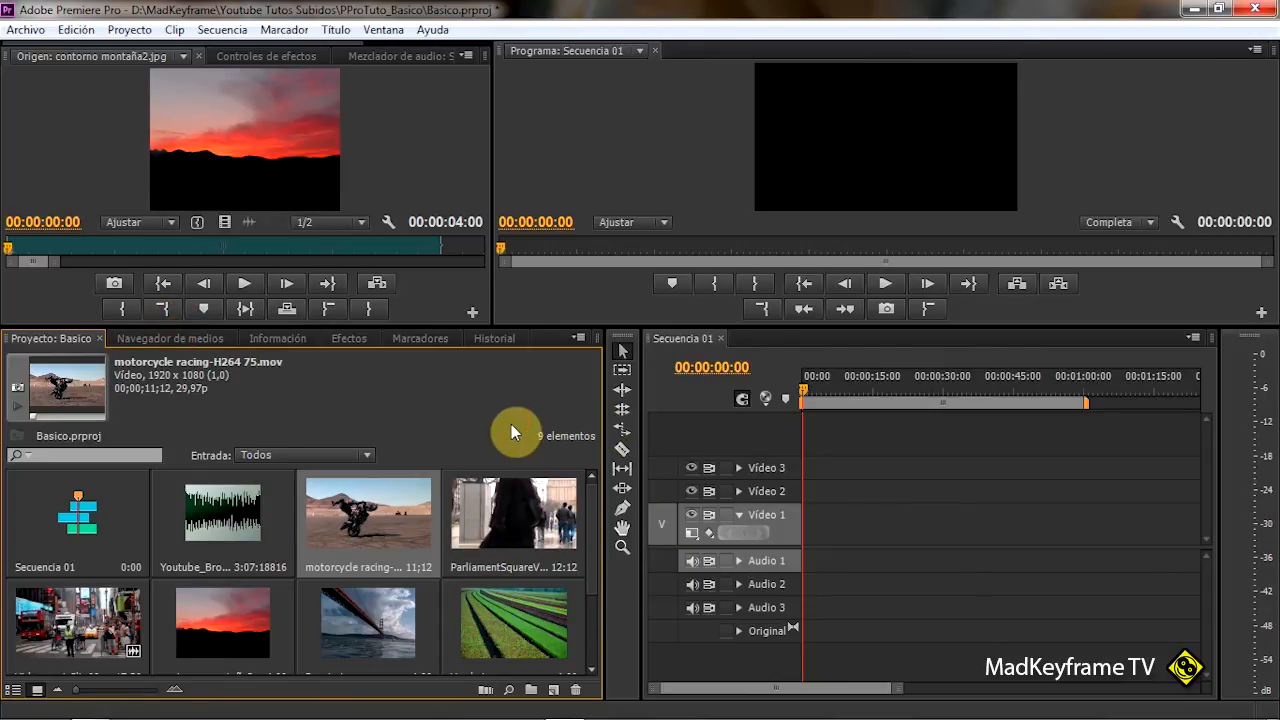
drag(641, 413, 571, 429)
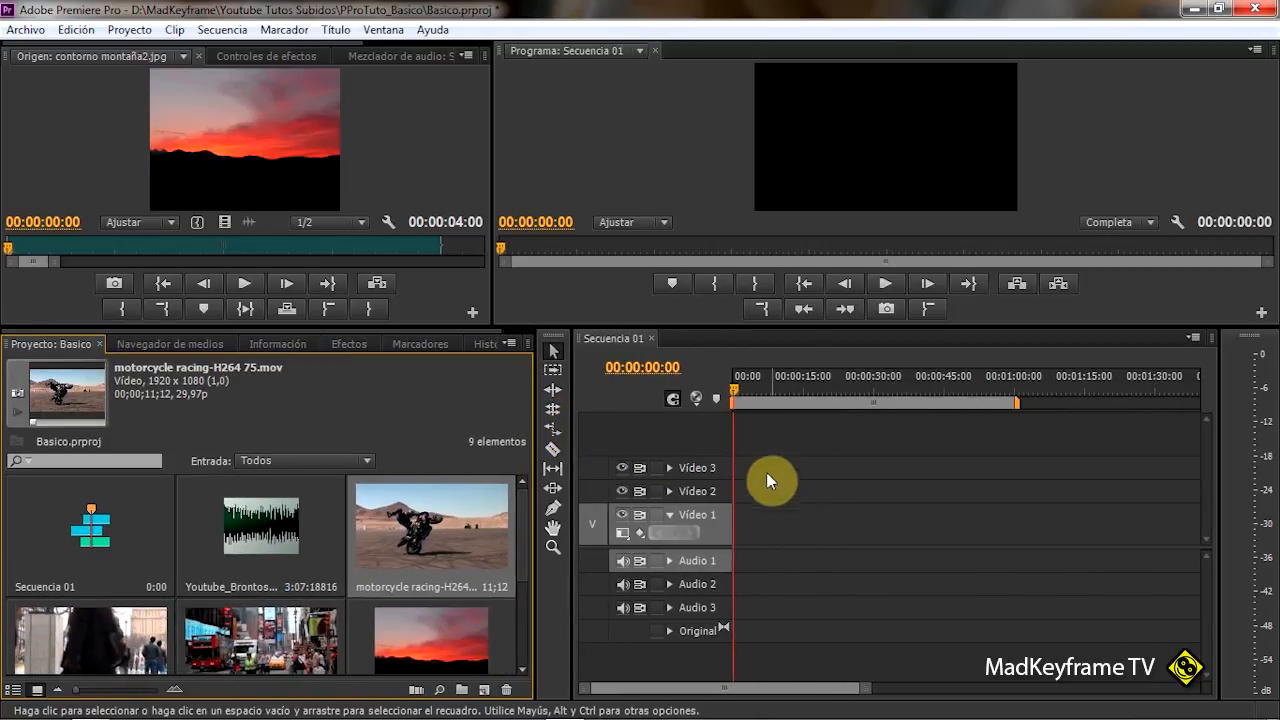
- Switch the active panel from the Secuencia 01 timeline to the Program monitor and back to the timeline
click(856, 458)
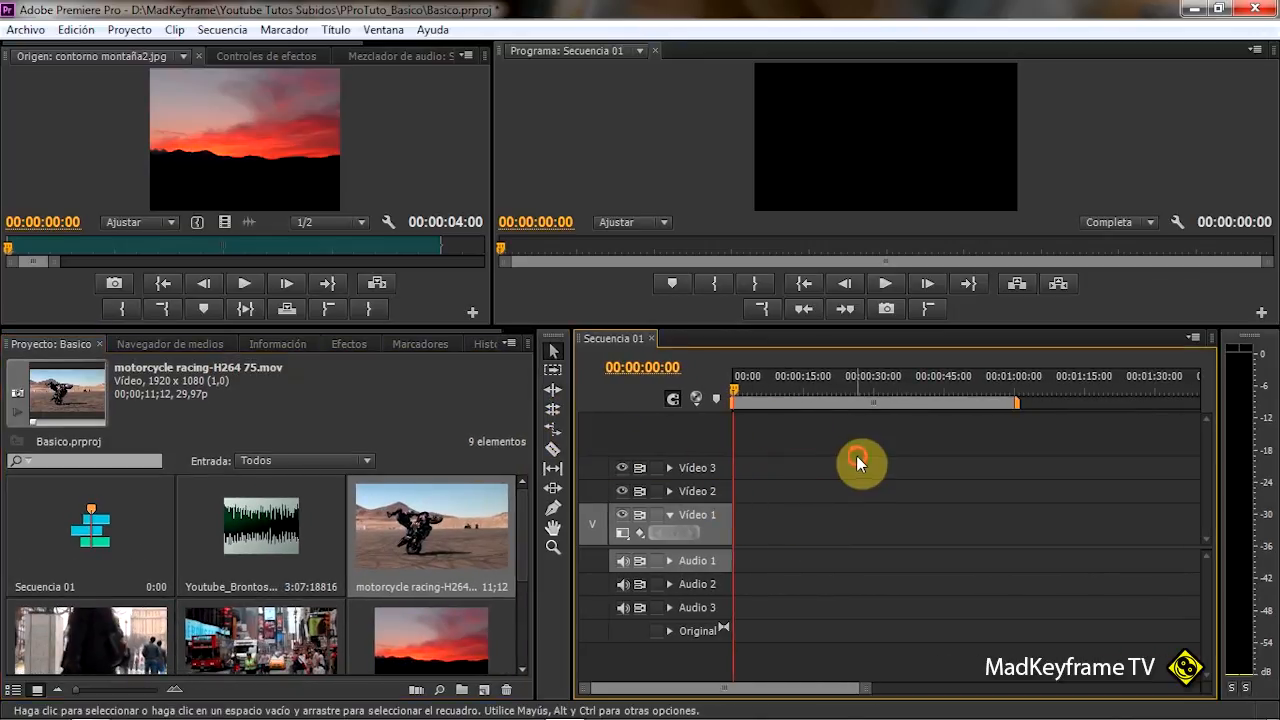
click(596, 142)
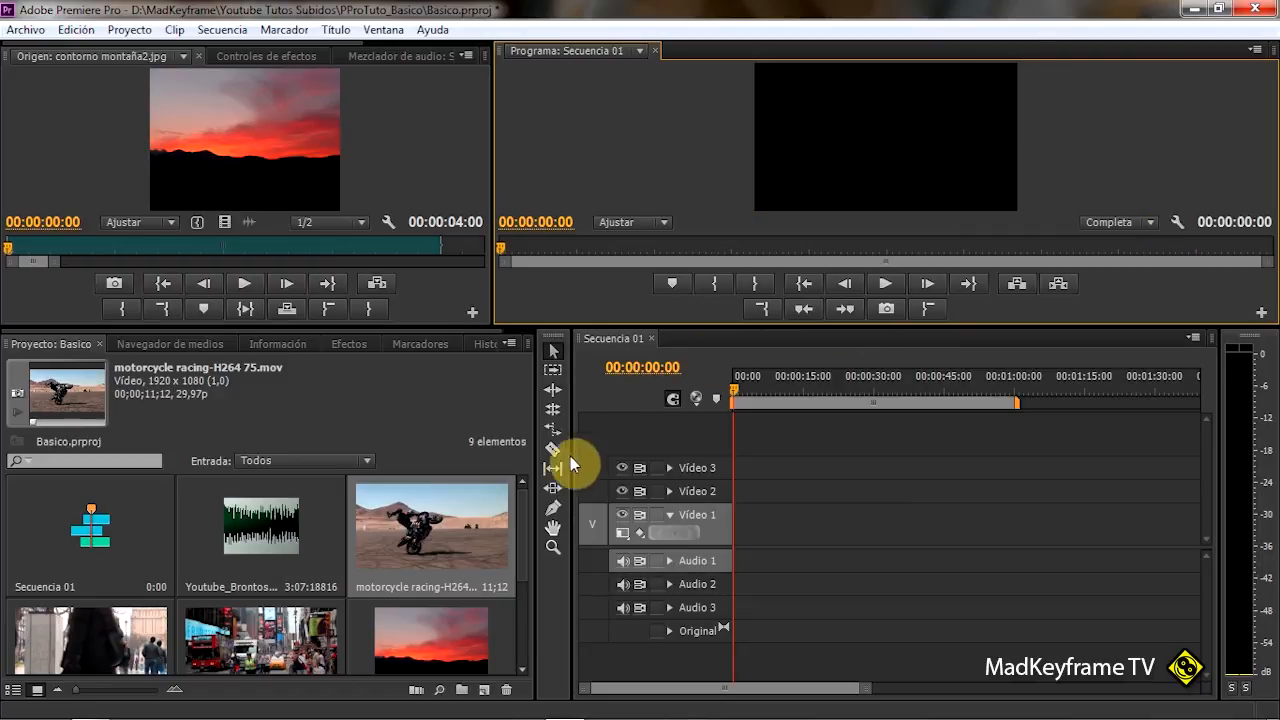
click(715, 364)
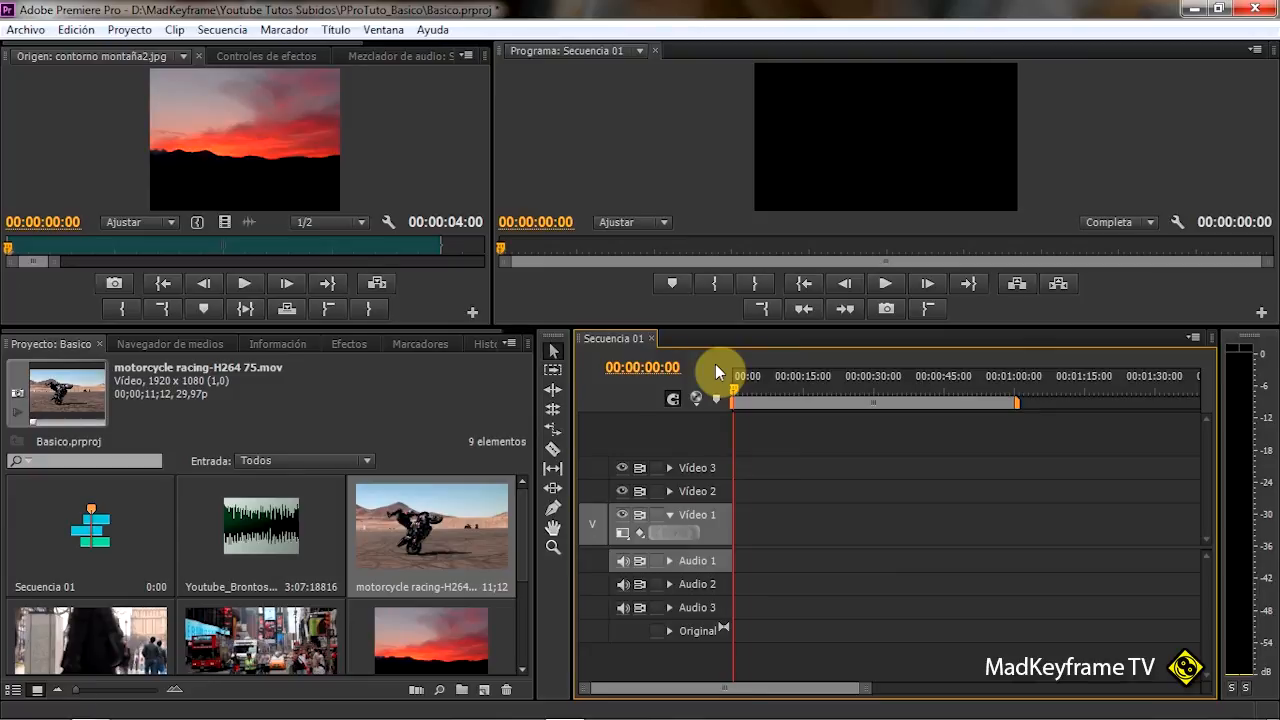
click(26, 30)
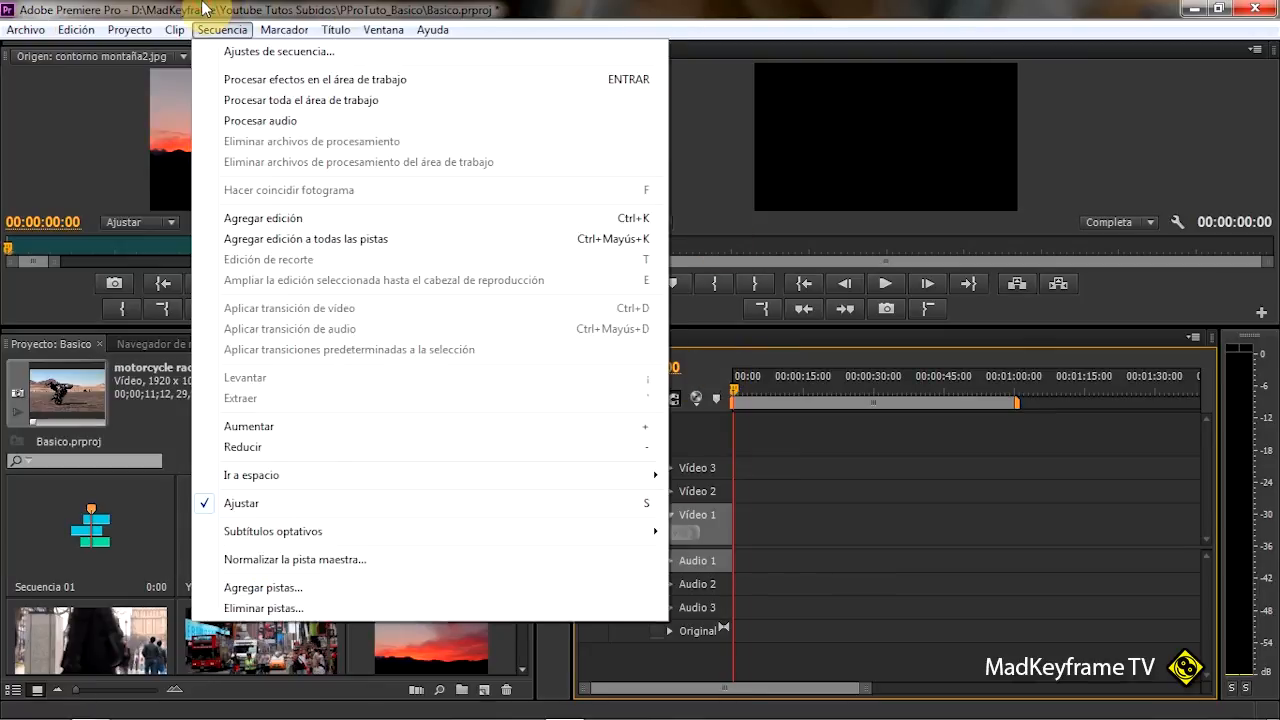
click(205, 9)
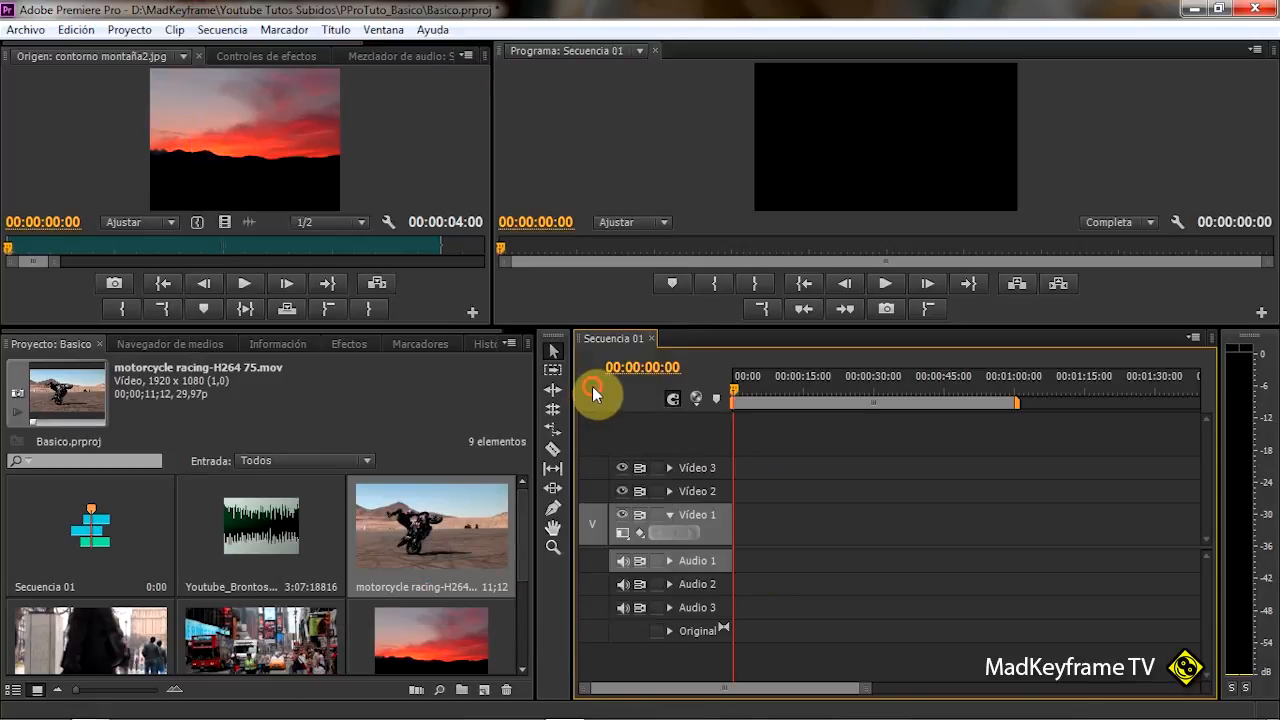